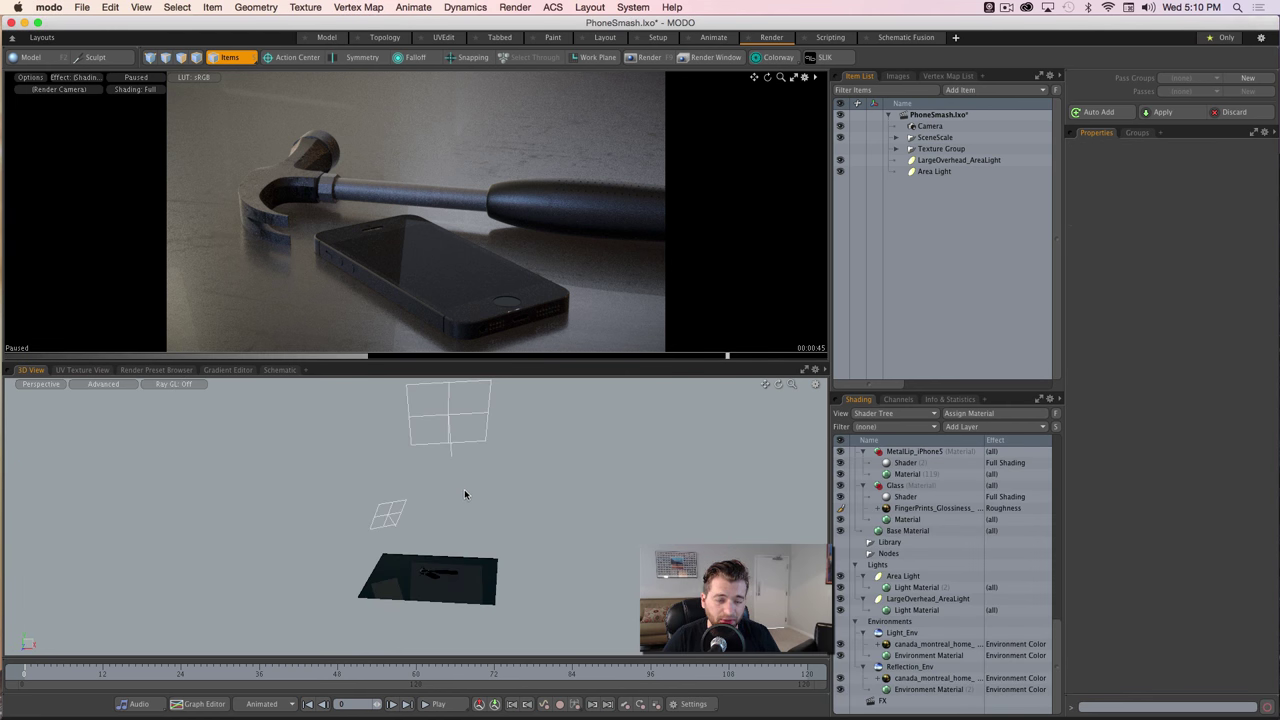
- Inspect the large overhead area light and its light material's colour, including the Kelvin temperature presets
alt+drag(464, 490, 535, 516)
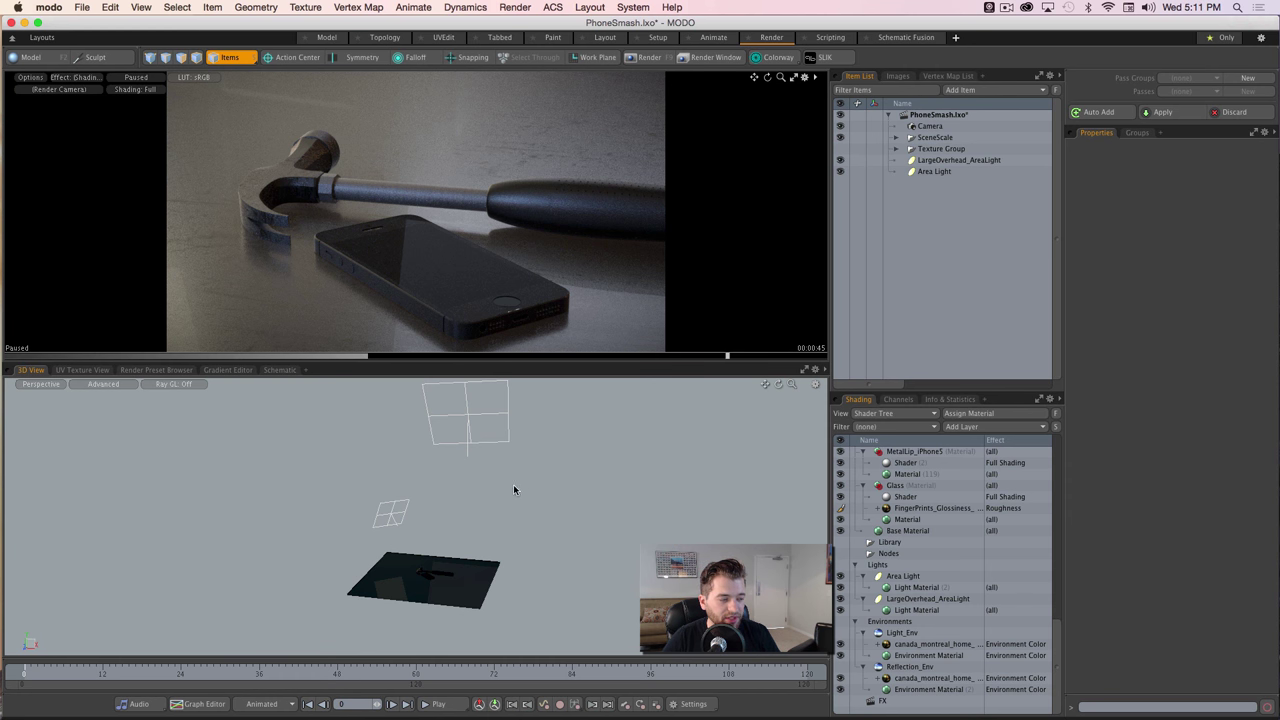
alt+drag(488, 463, 519, 403)
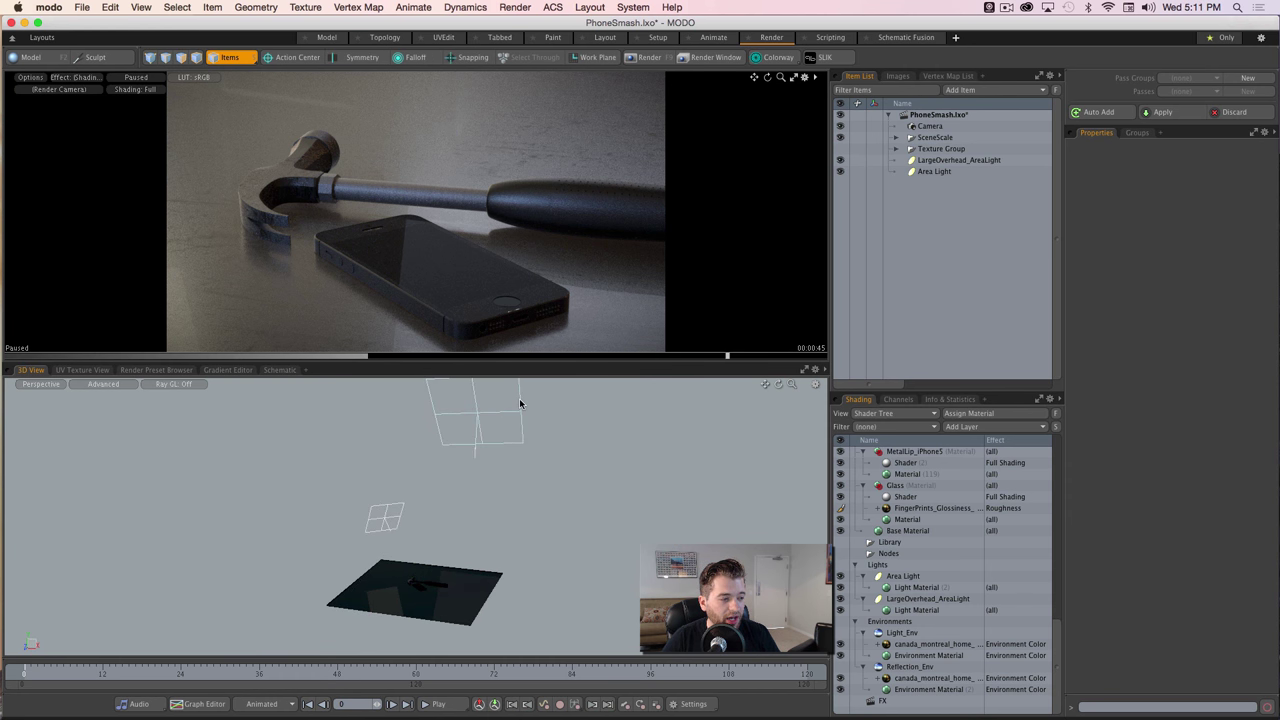
click(519, 403)
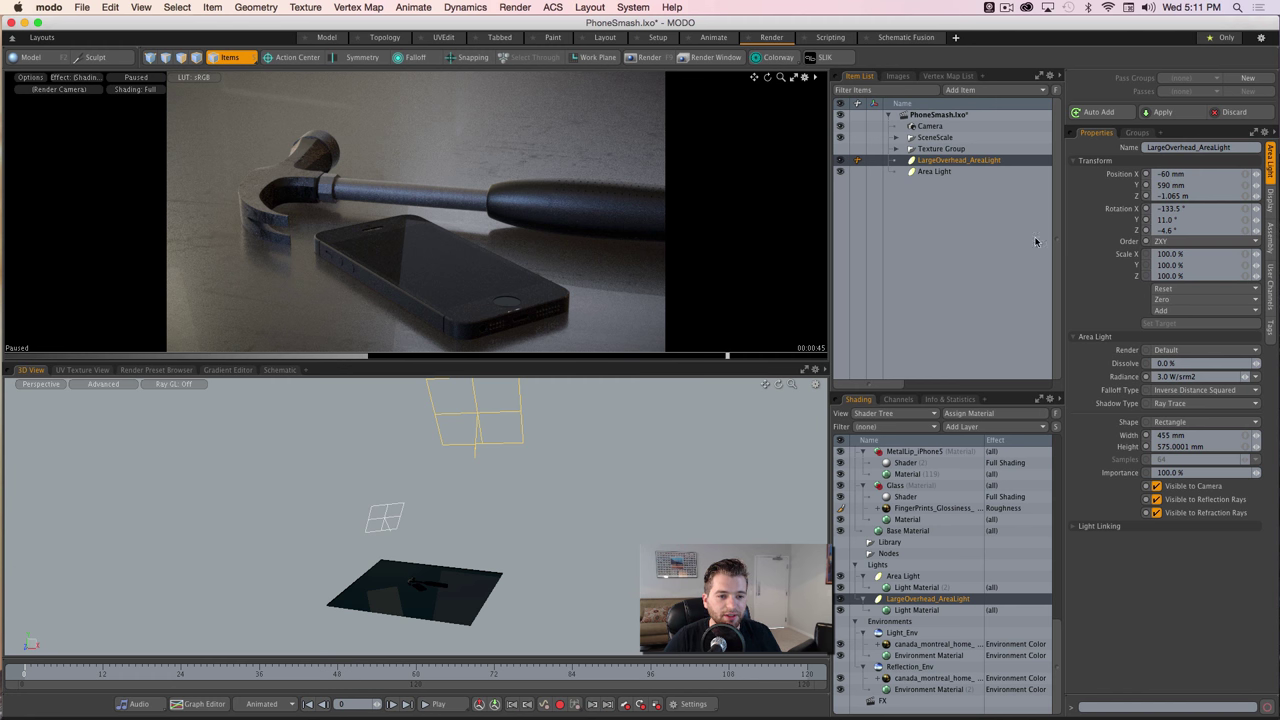
click(897, 611)
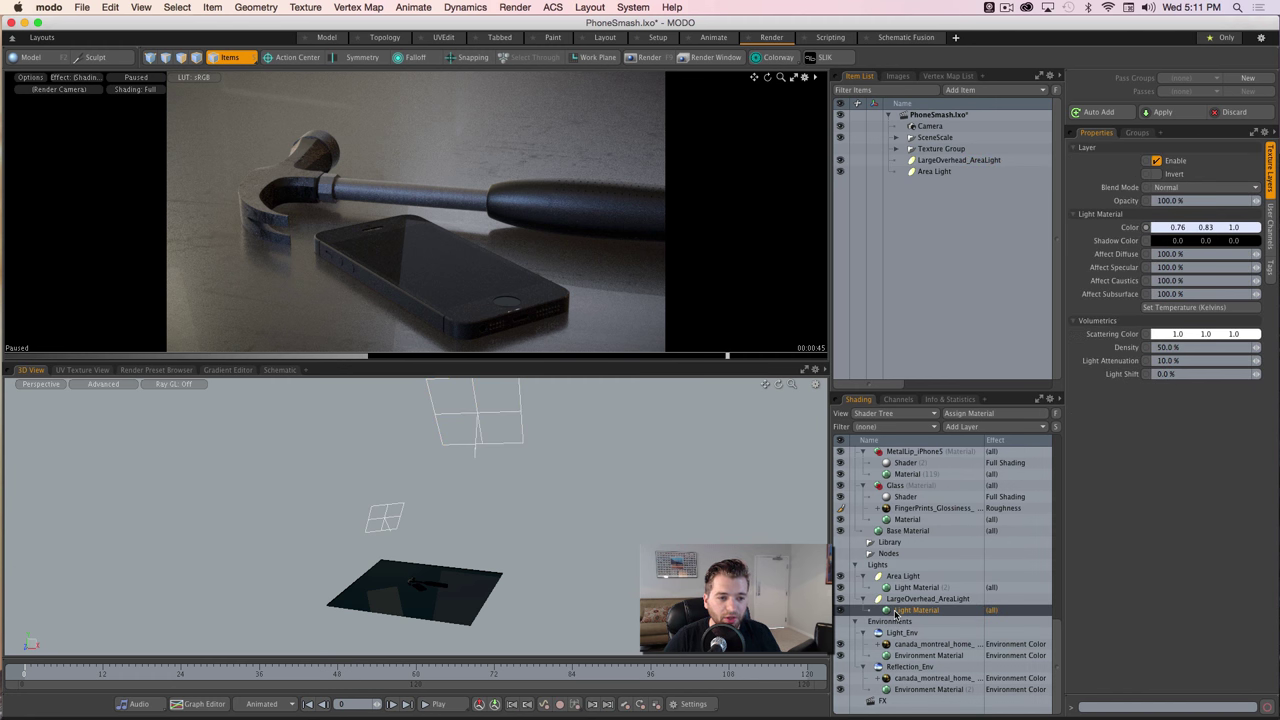
double_click(1171, 230)
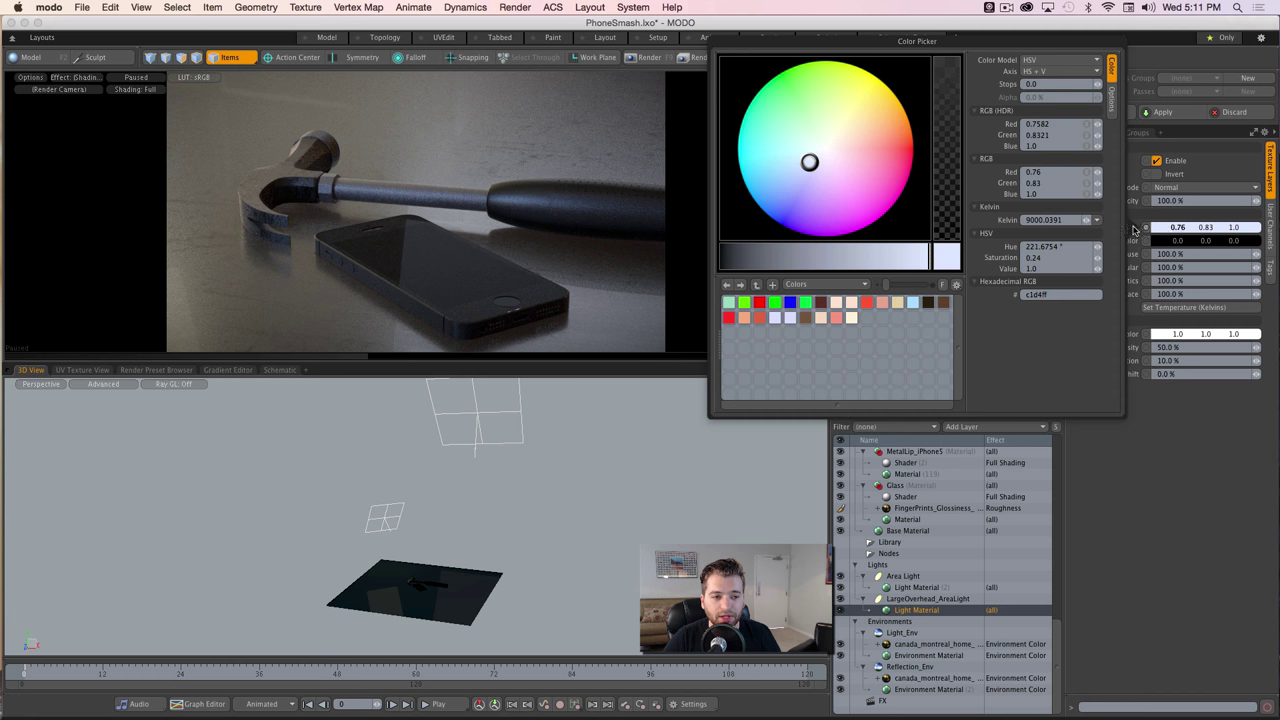
click(1098, 221)
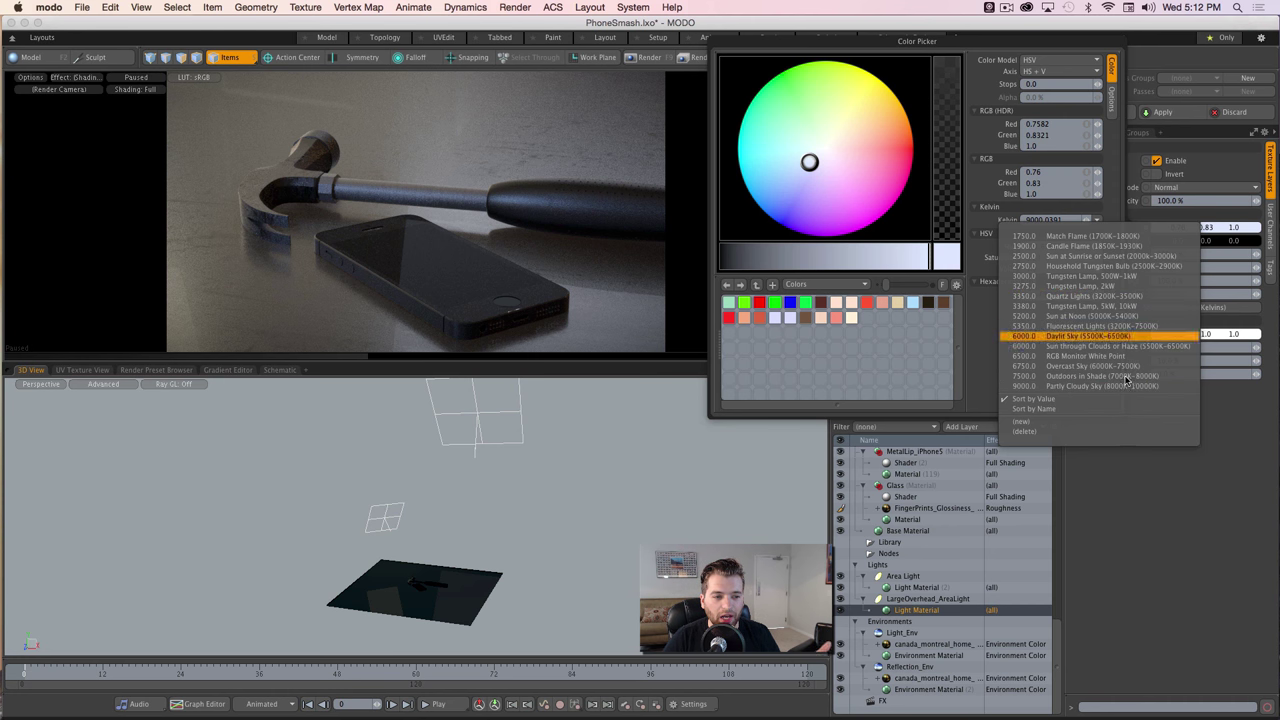
click(1237, 421)
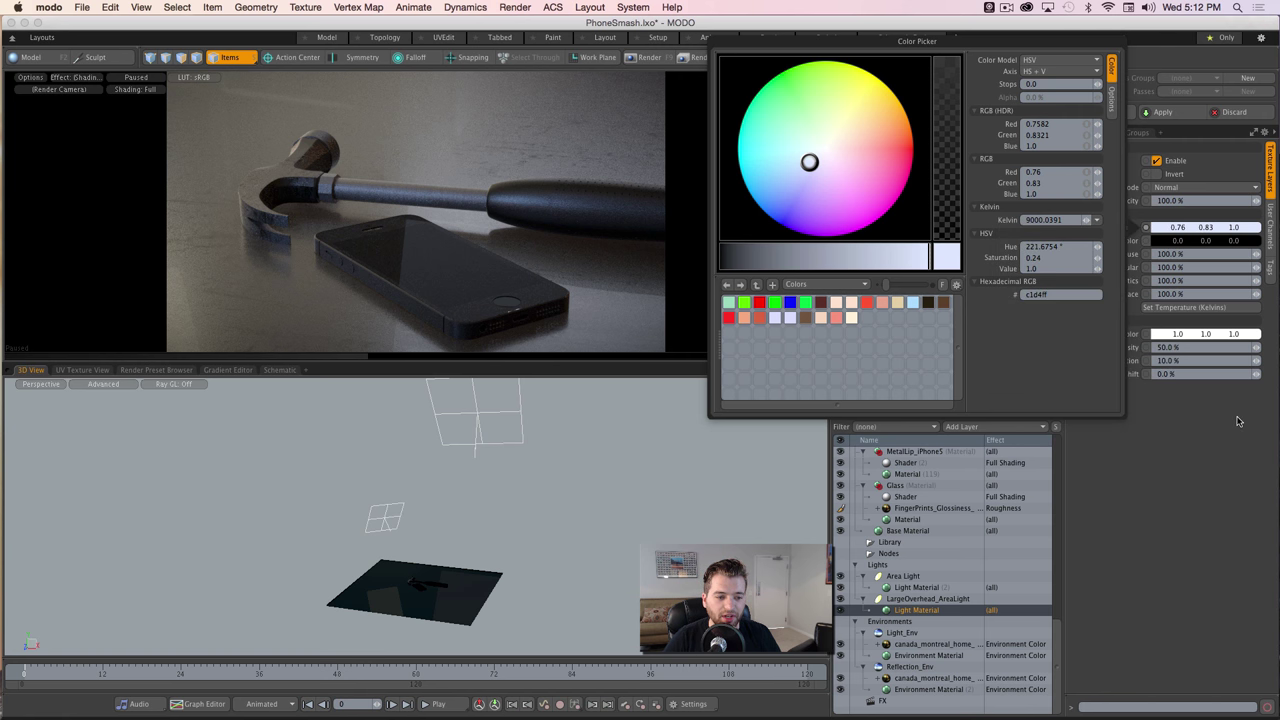
click(1137, 360)
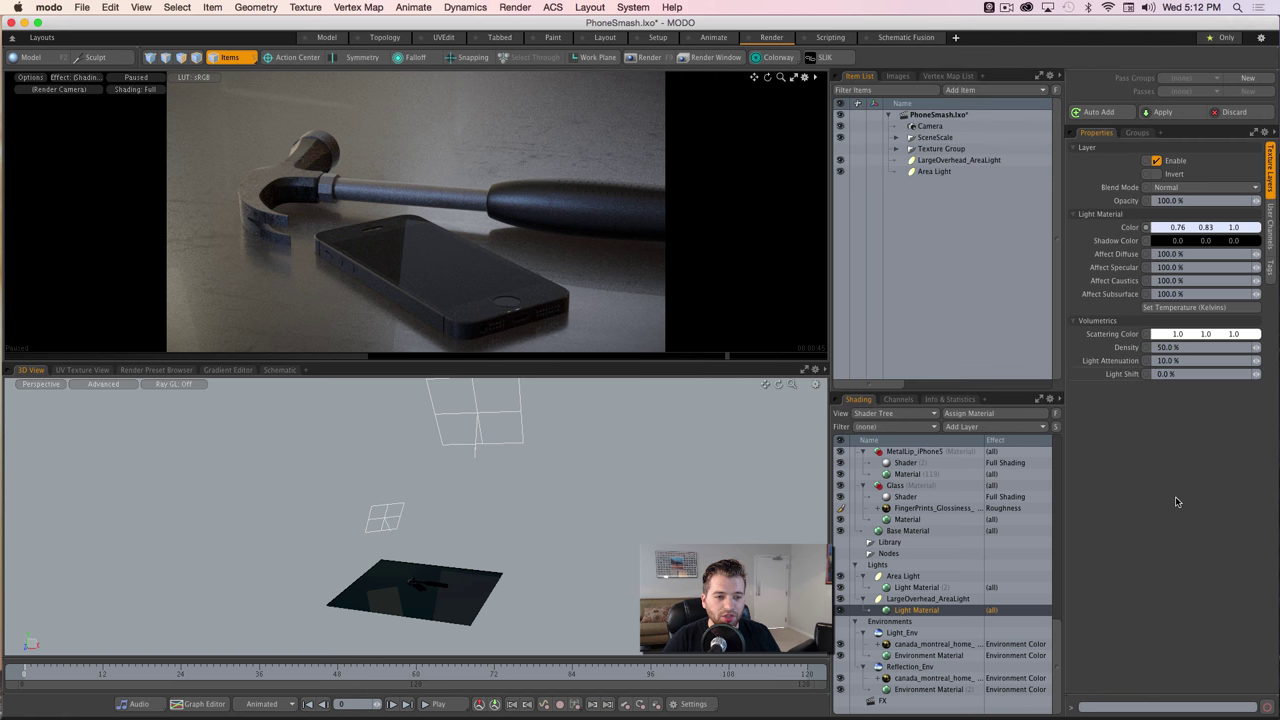
- Inspect the smaller area light and its light material's colour, including the Kelvin temperature presets
click(375, 515)
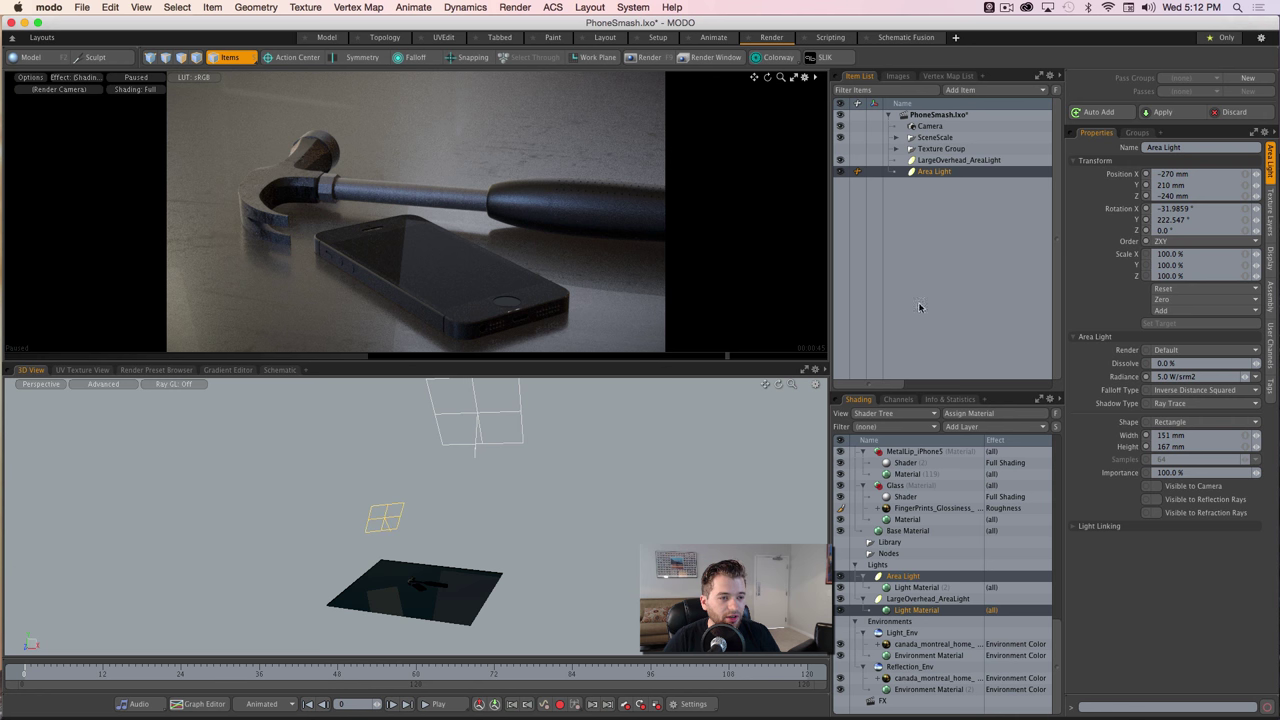
click(916, 587)
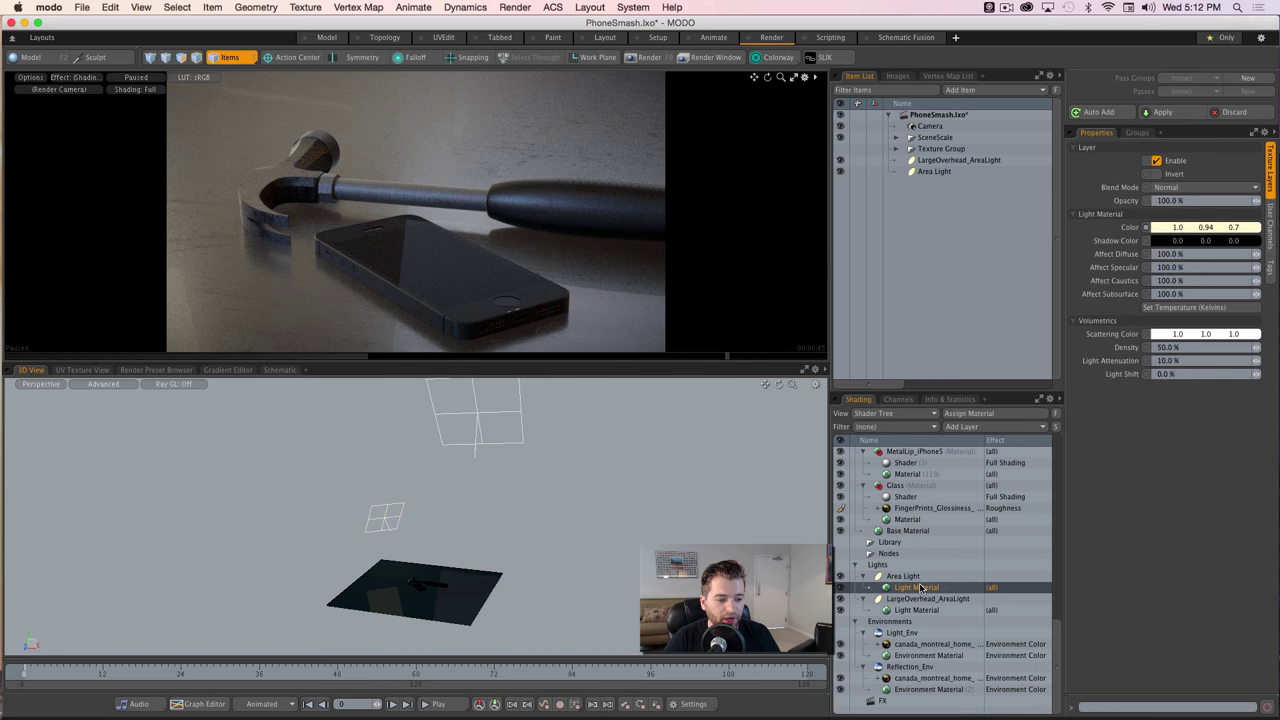
double_click(1193, 231)
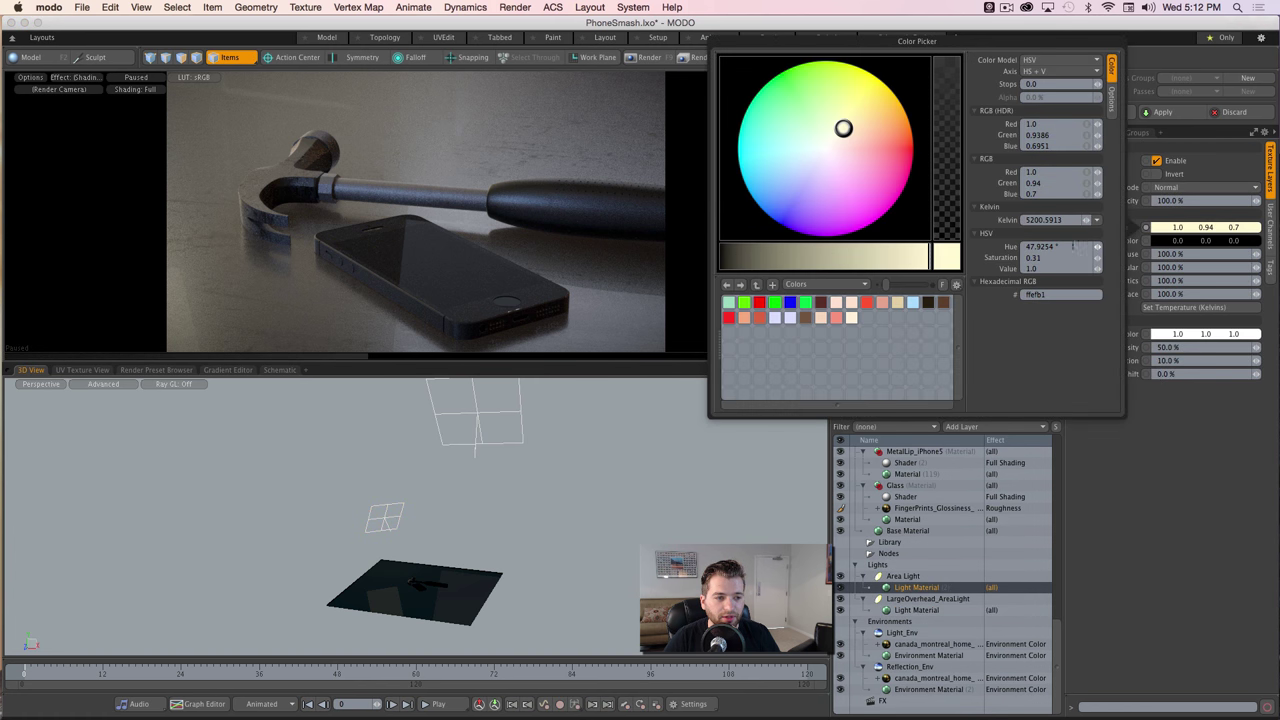
click(1097, 219)
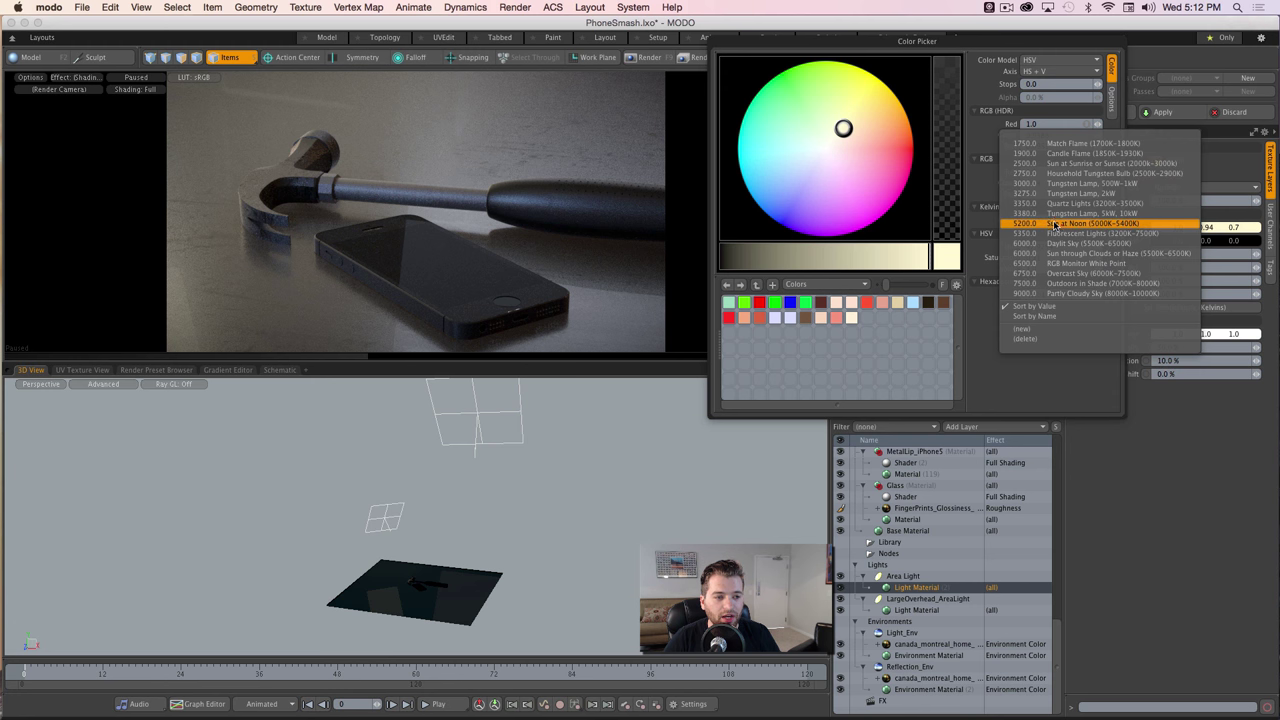
click(1134, 553)
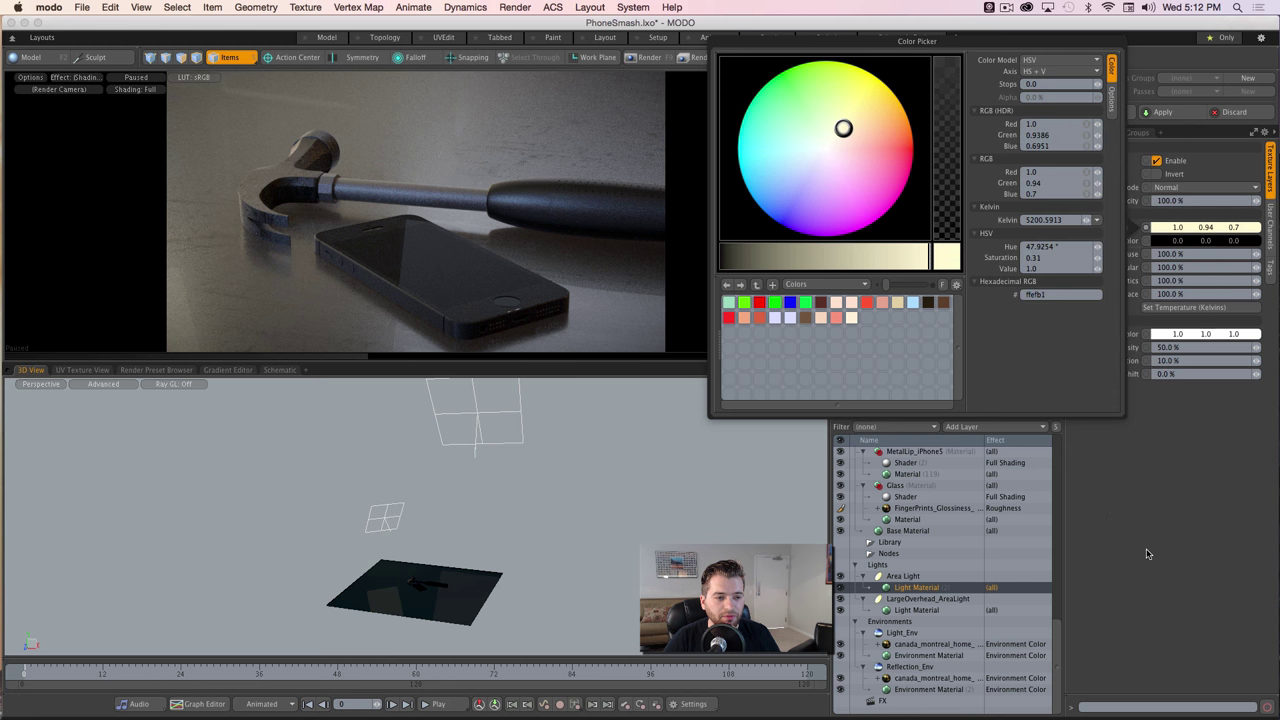
click(1124, 487)
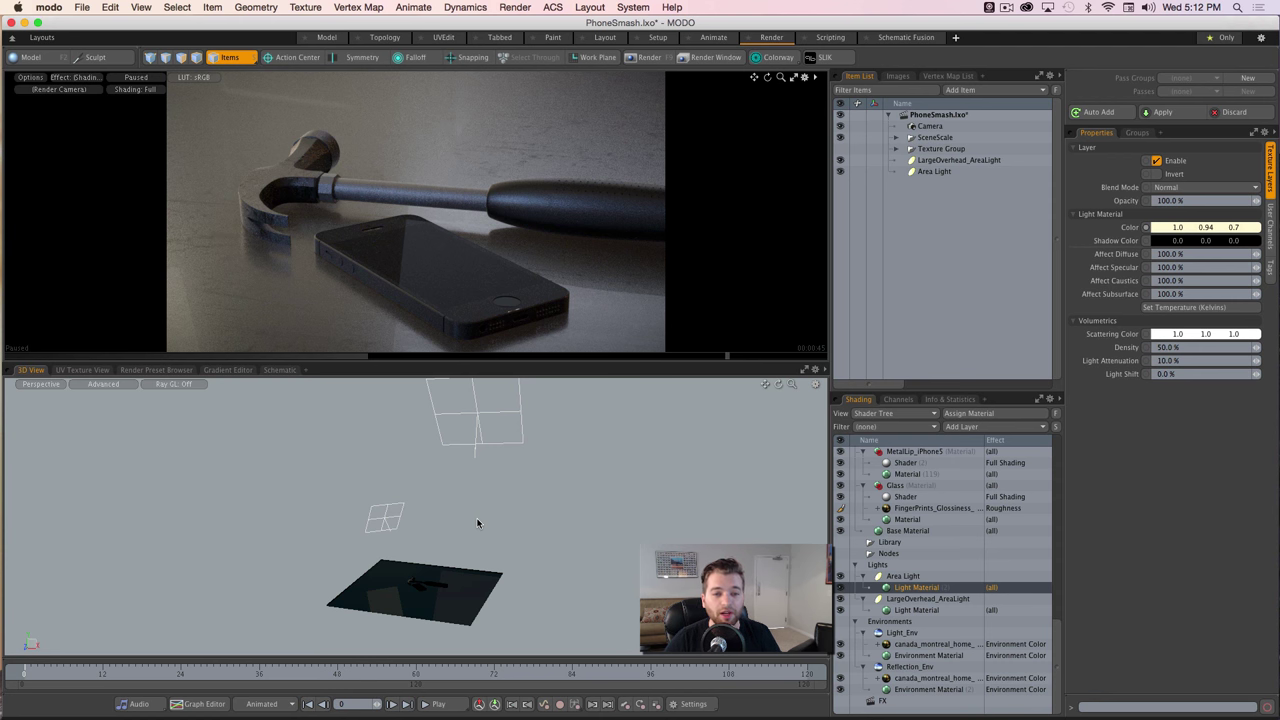
middle_drag(454, 531, 560, 545)
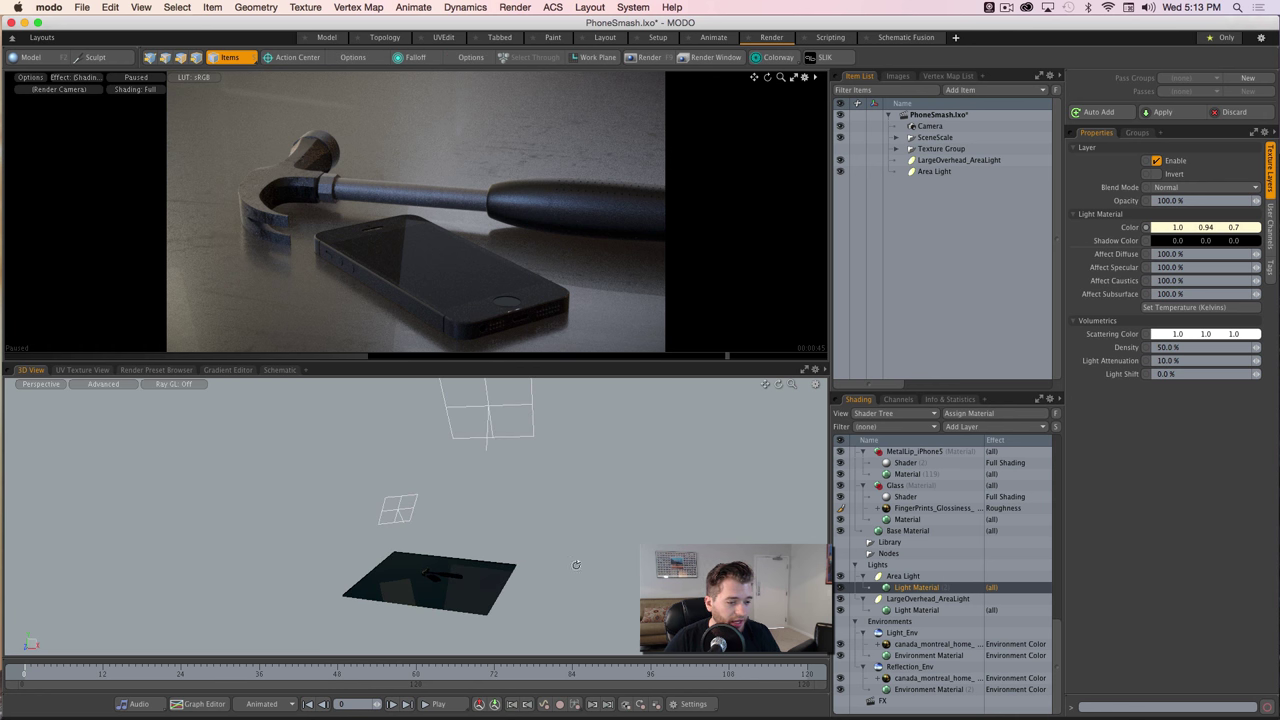
ctrl+click(930, 591)
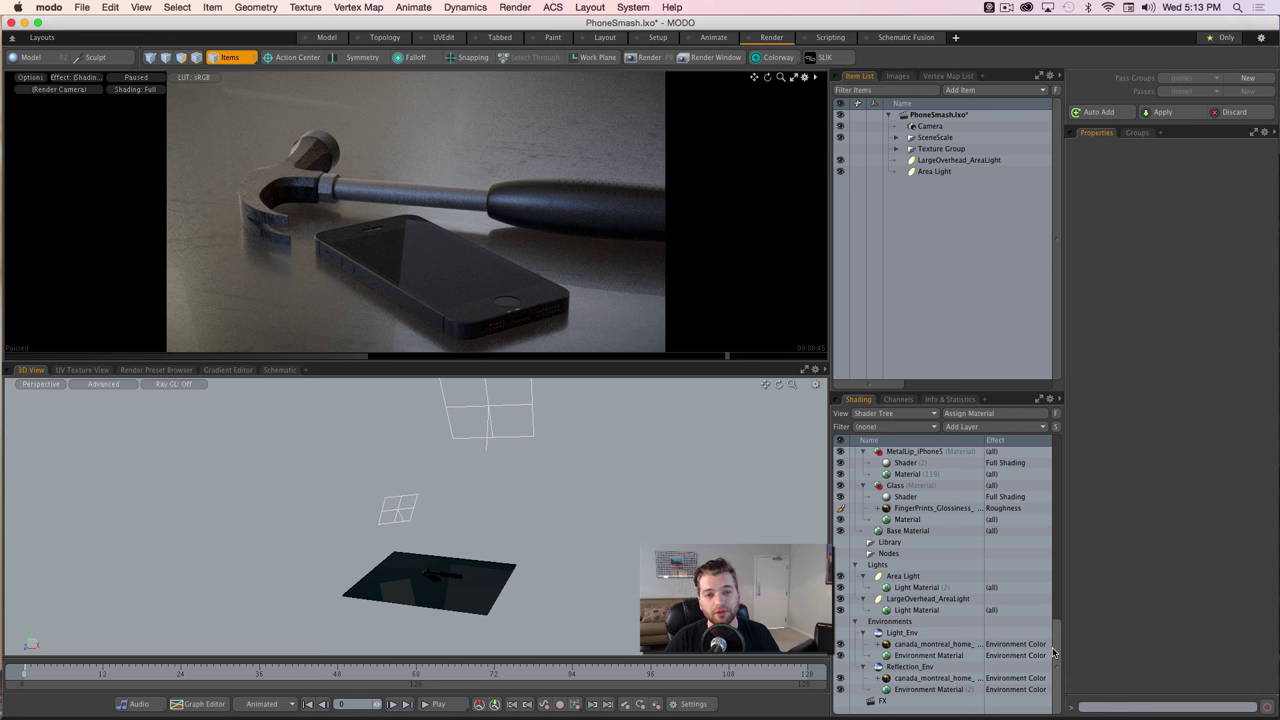
- Compare the image map settings of the environment textures under Light_Env and Reflection_Env
click(900, 638)
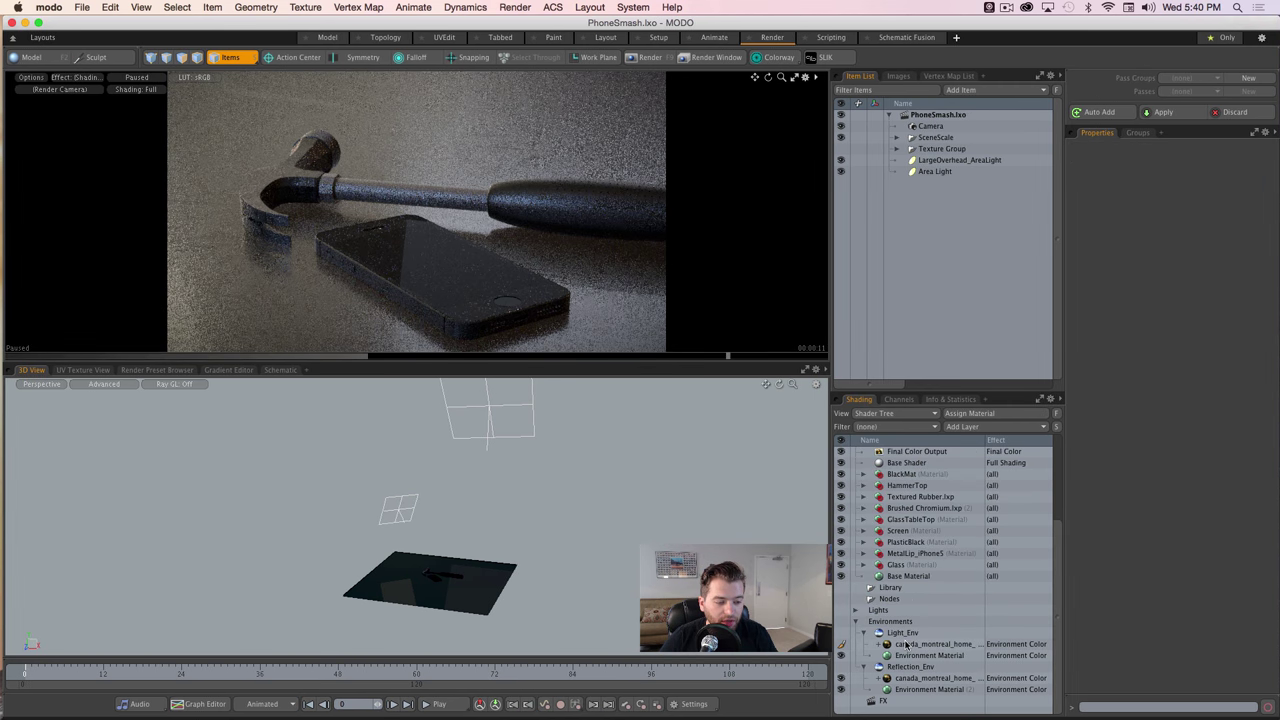
click(904, 645)
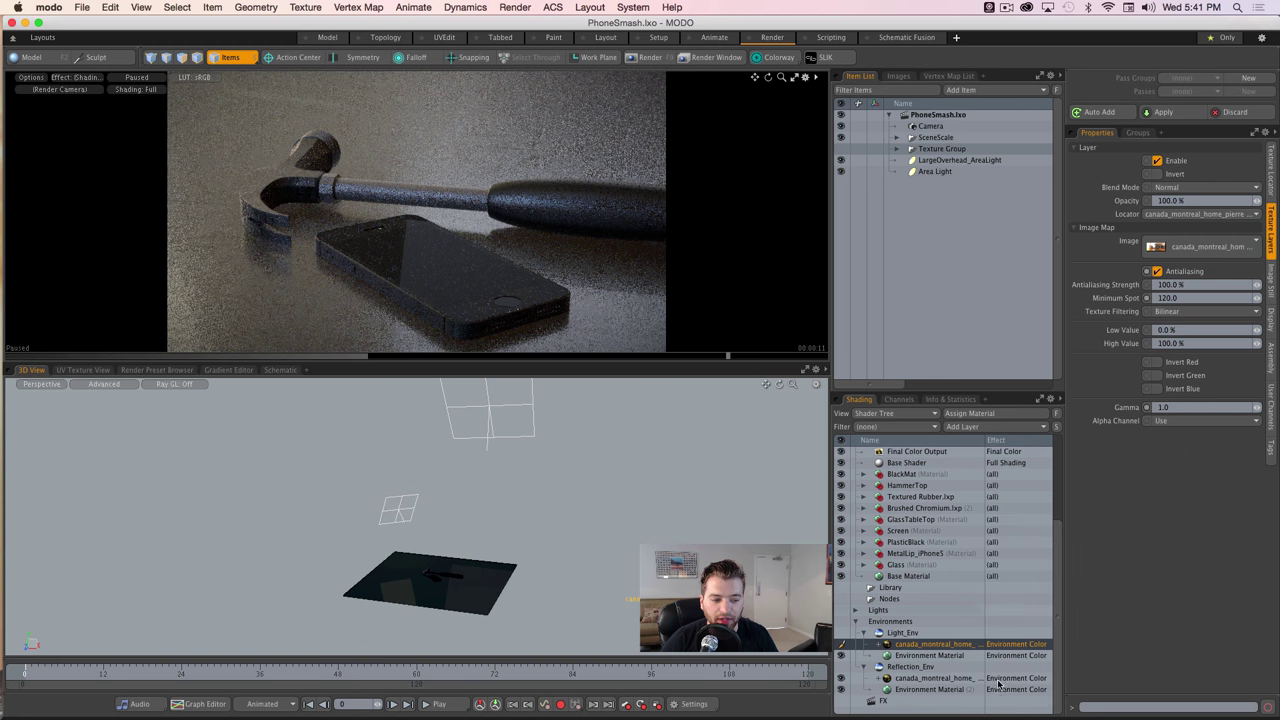
click(932, 679)
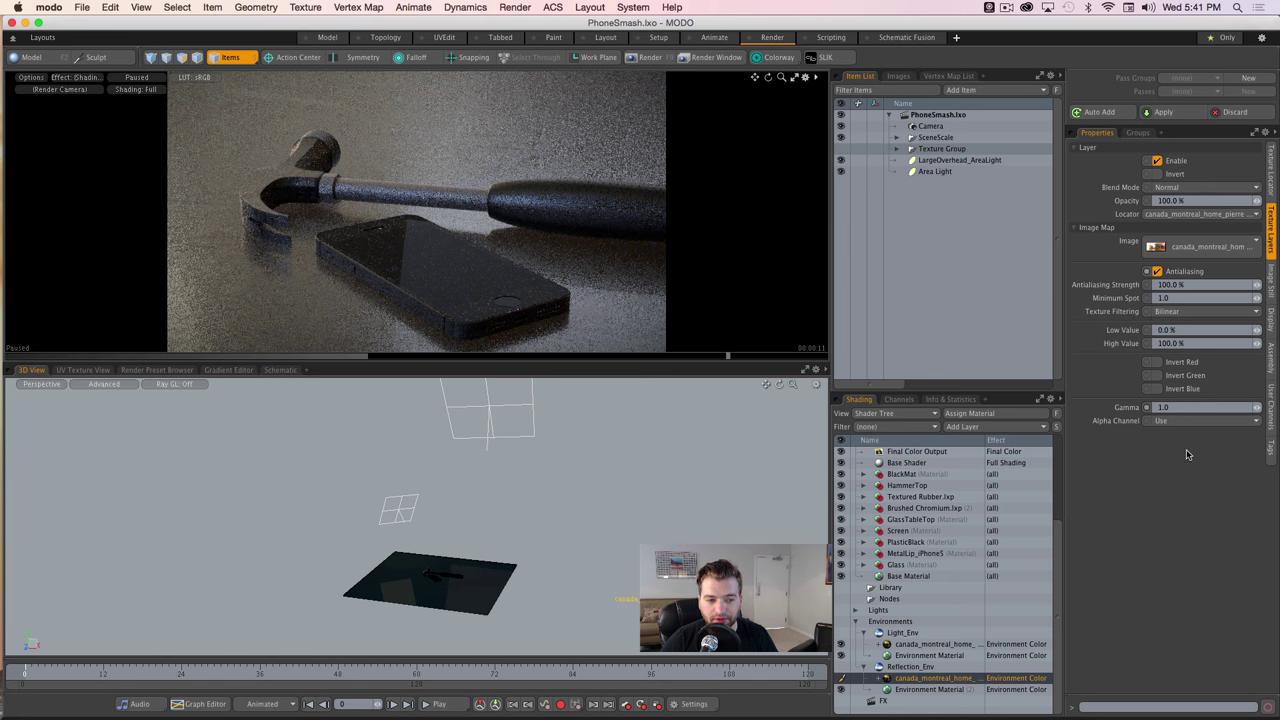
- Check the intensity and ray visibility settings of the Light_Env and Reflection_Env environments
click(907, 645)
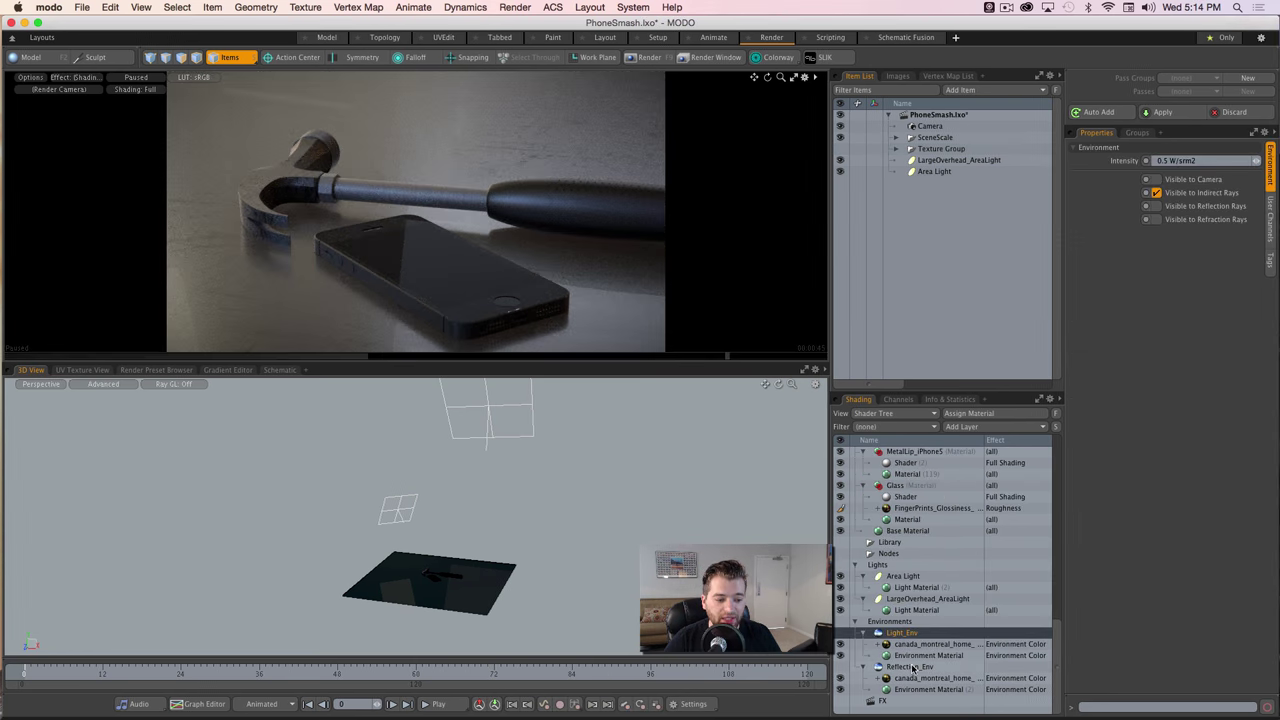
click(905, 666)
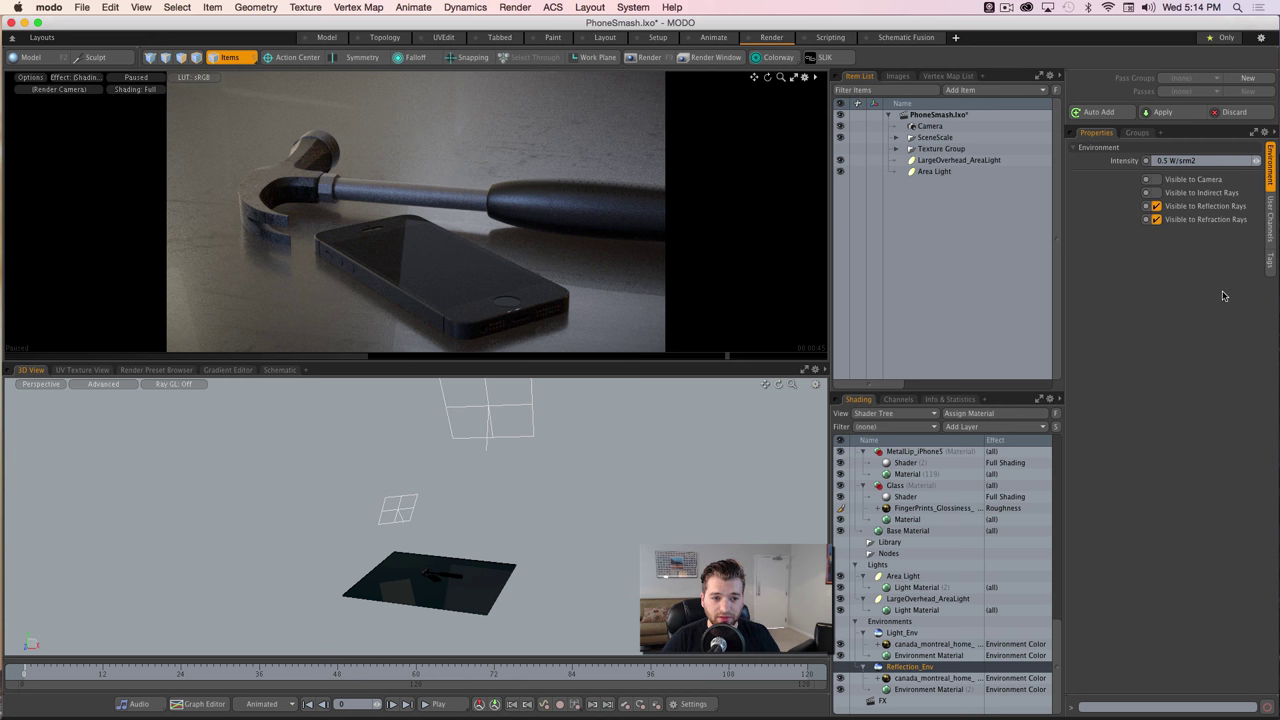
click(1164, 160)
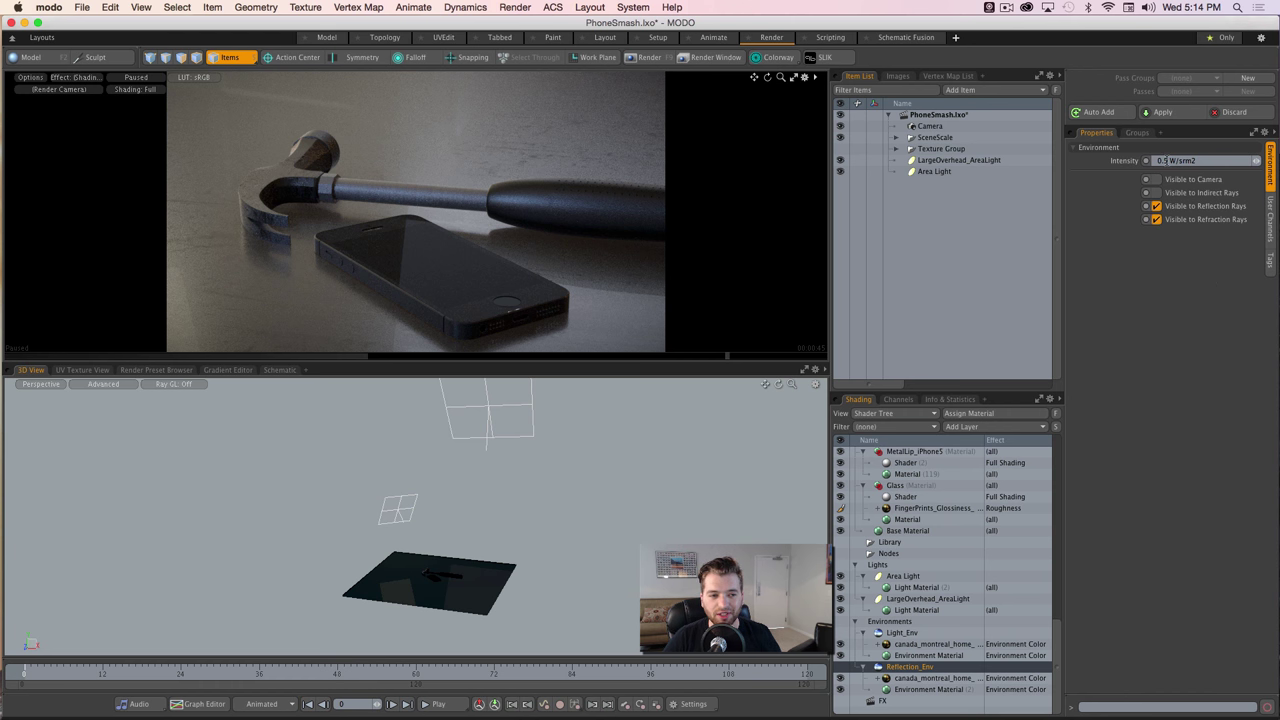
key(Return)
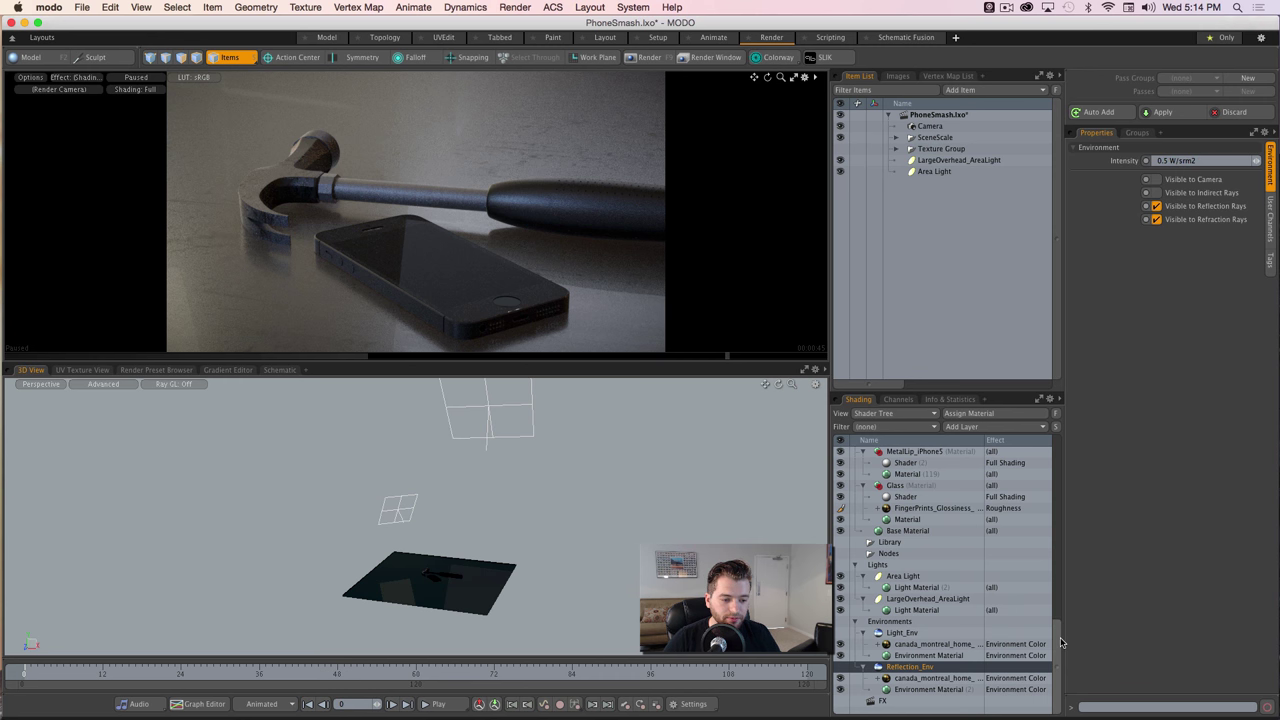
- Show the Final Color Output's exposure and tone mapping settings, and narrow the Shader Tree's Name column slightly
drag(1057, 660, 1110, 445)
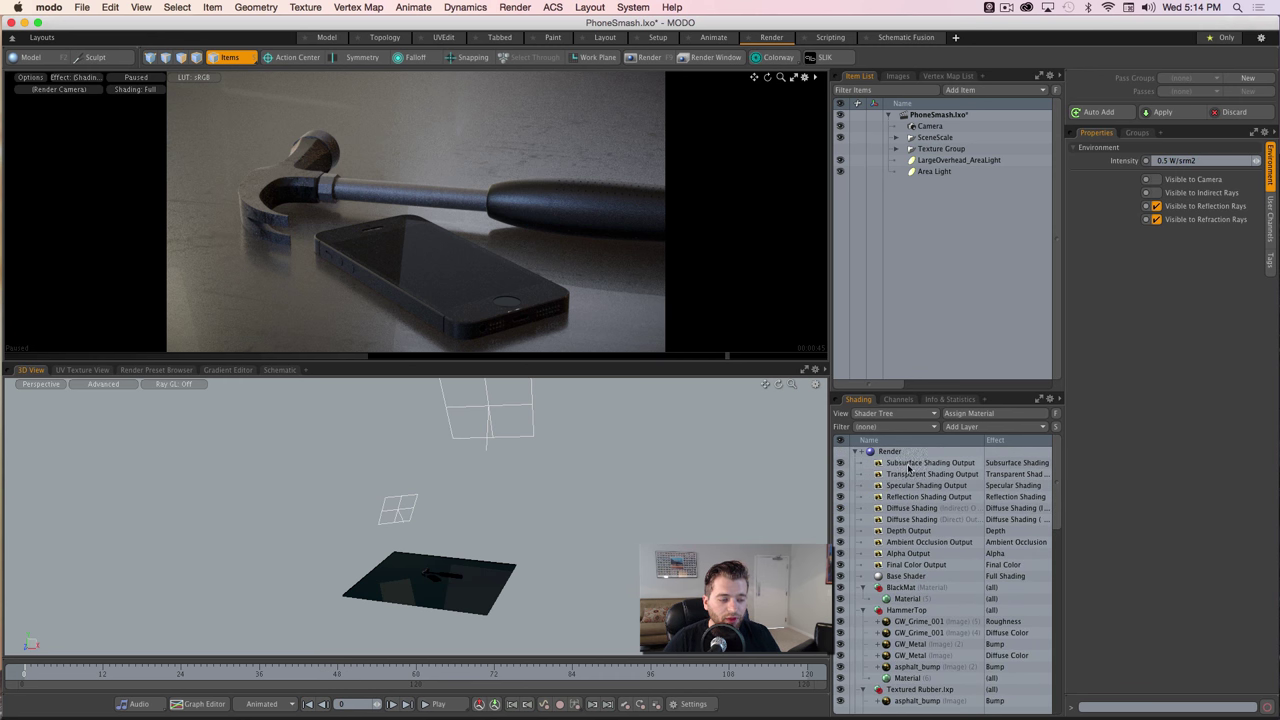
click(918, 566)
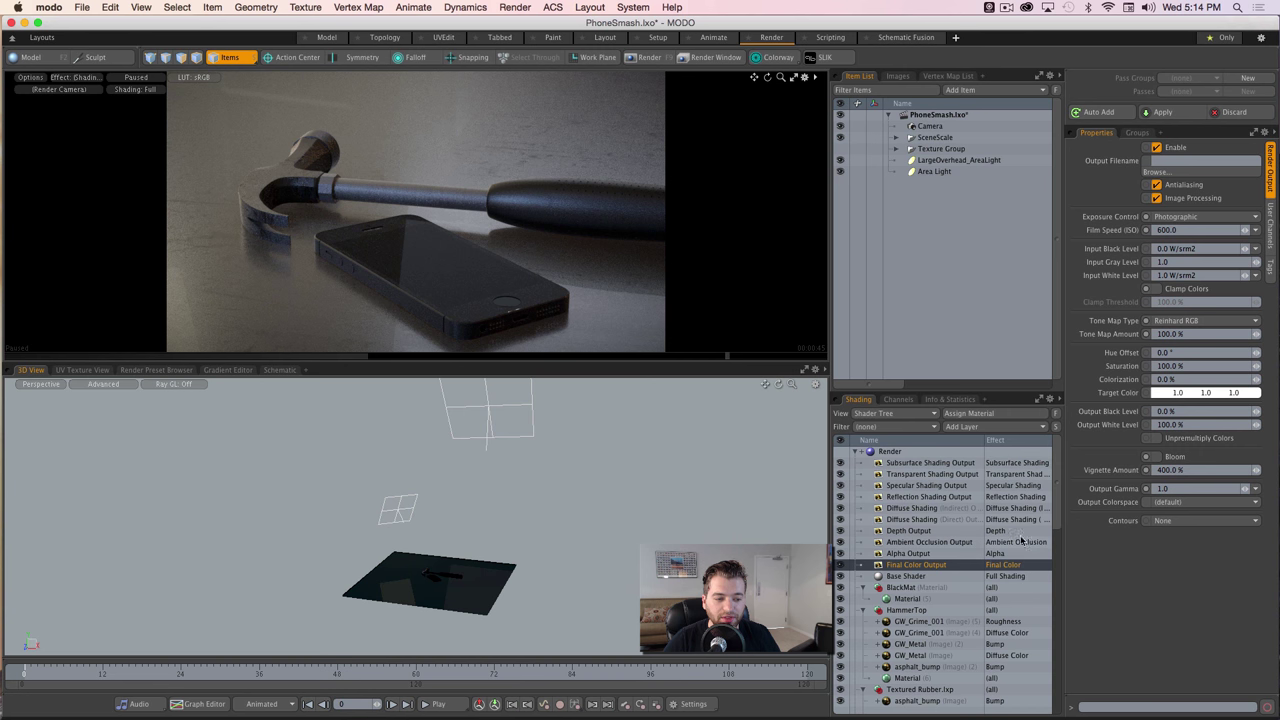
drag(984, 440, 961, 438)
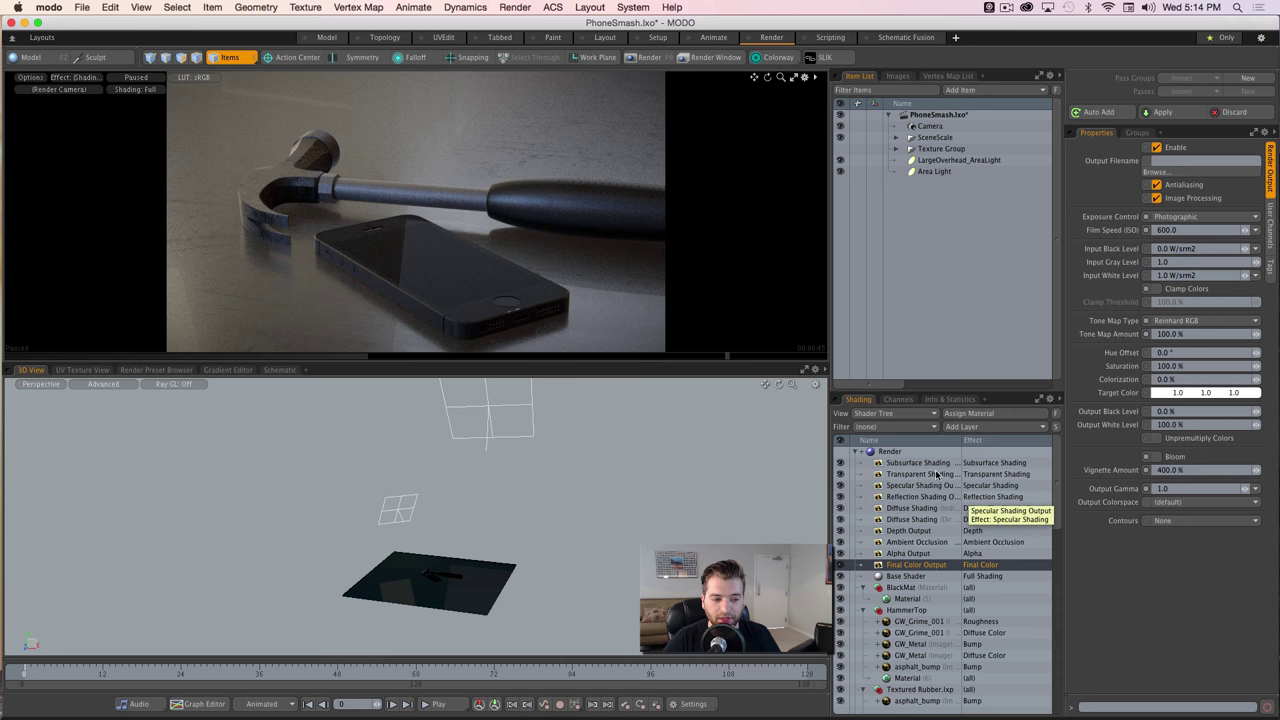
drag(961, 440, 970, 442)
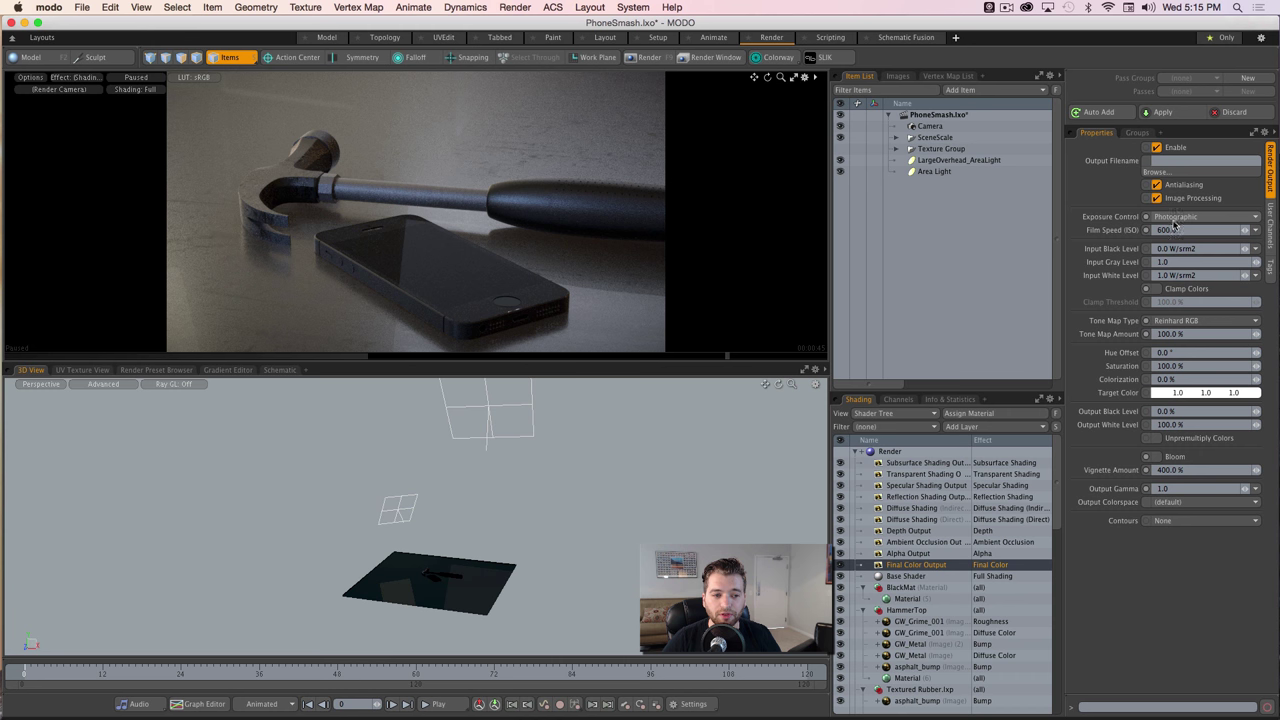
- Review the render camera's depth of field and motion blur settings
click(868, 452)
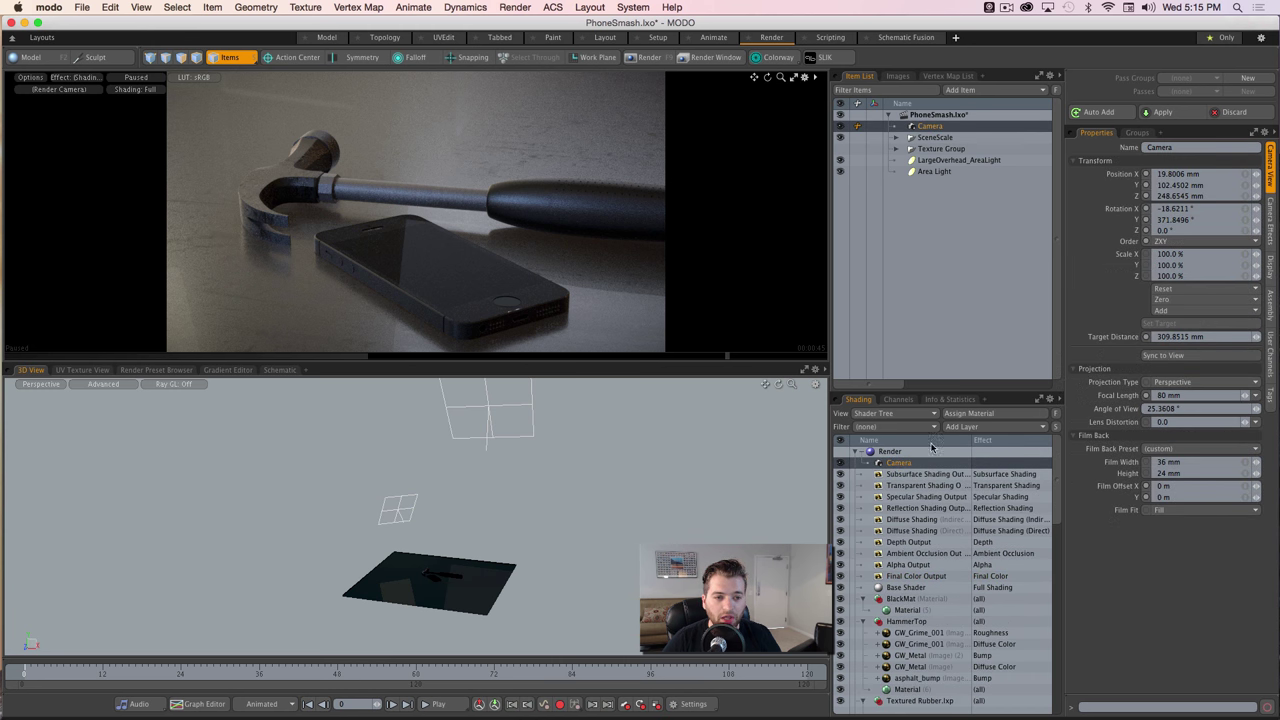
click(1270, 222)
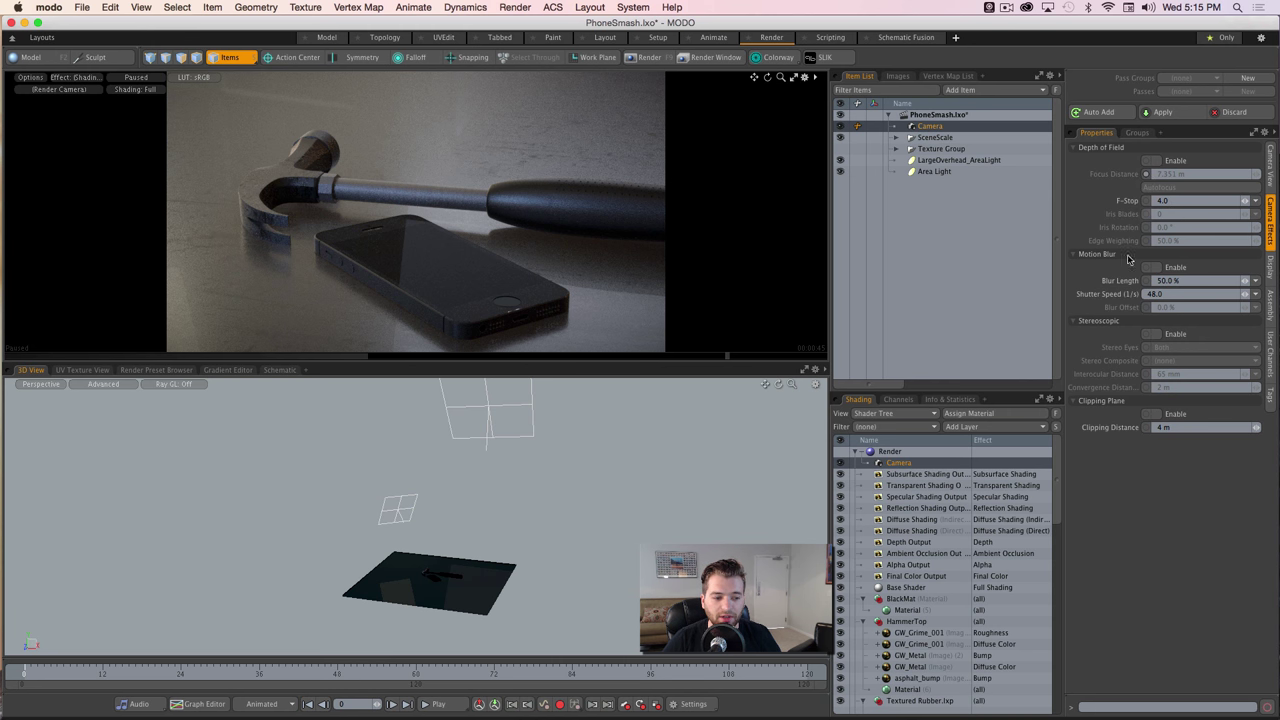
- Resume the preview render and set the Final Color Output's film speed to ISO 1600
click(915, 577)
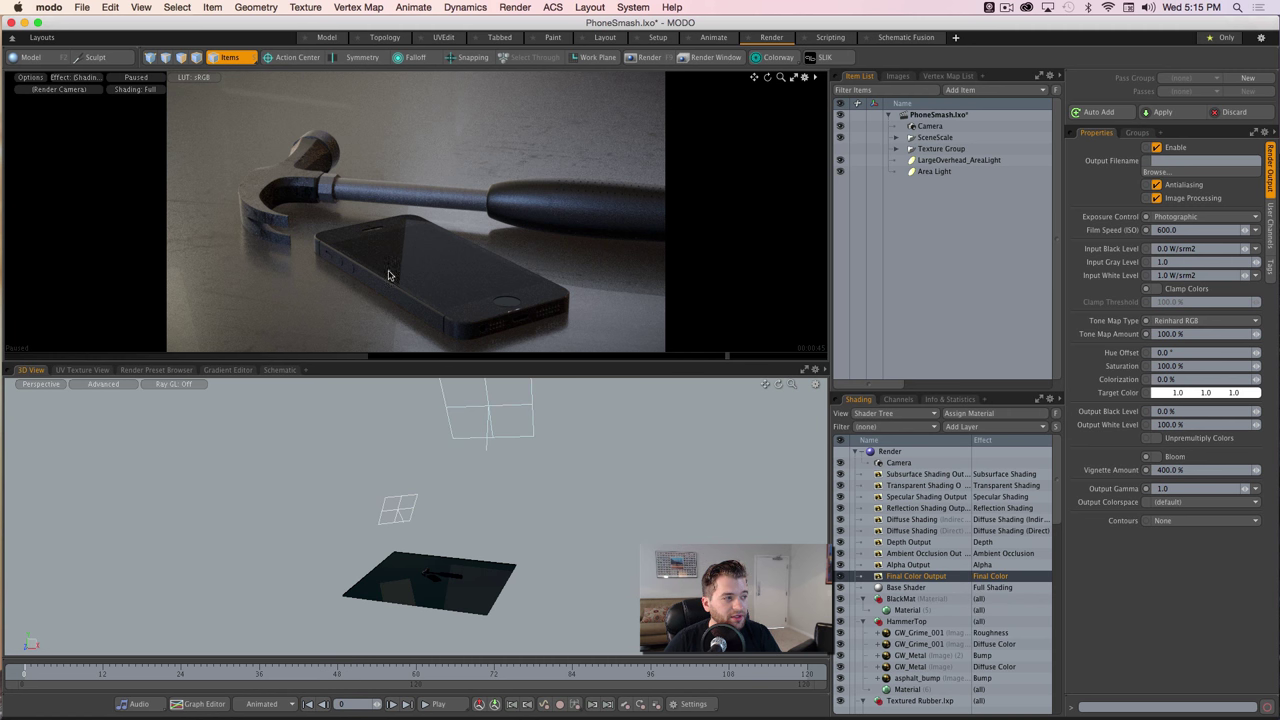
click(148, 77)
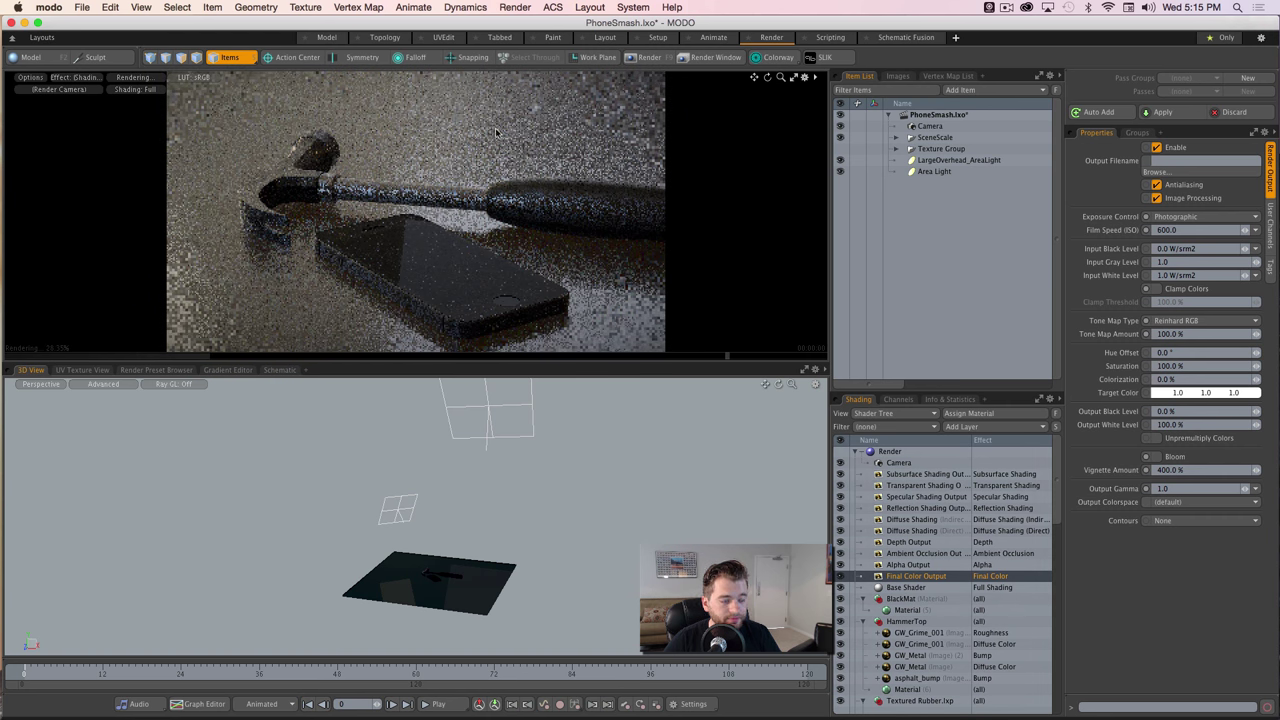
click(1183, 229)
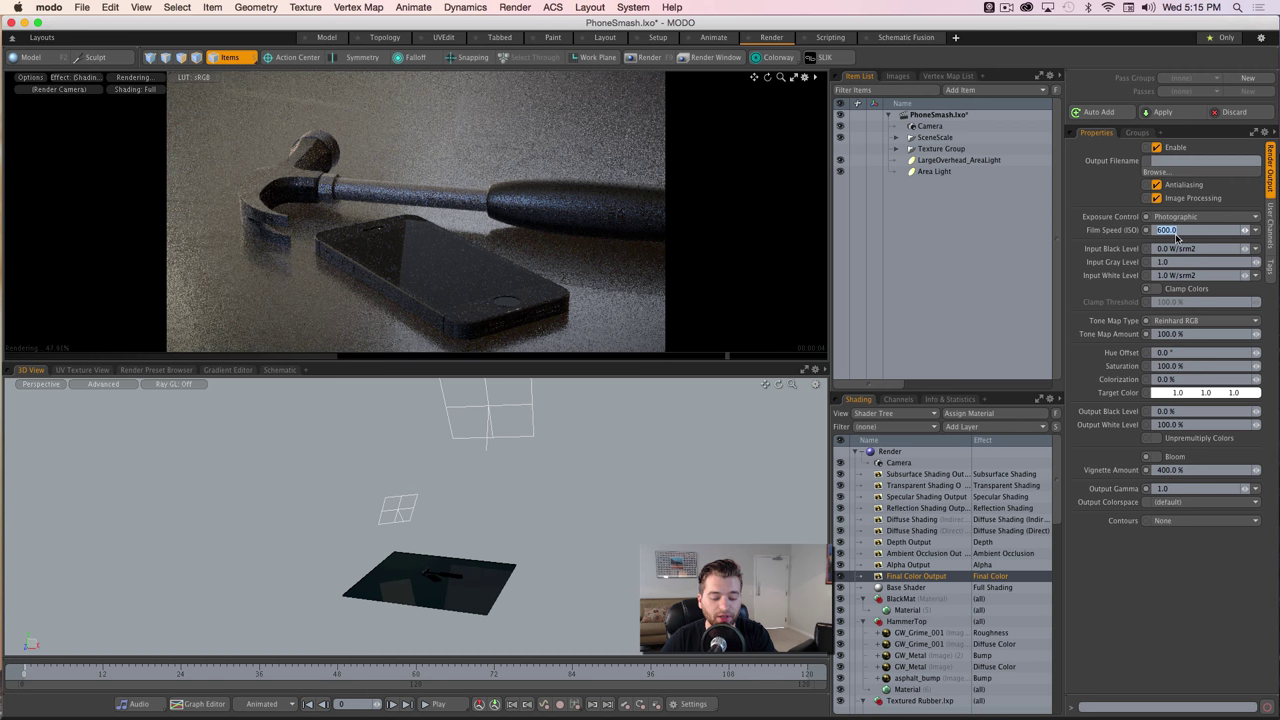
text(1600)
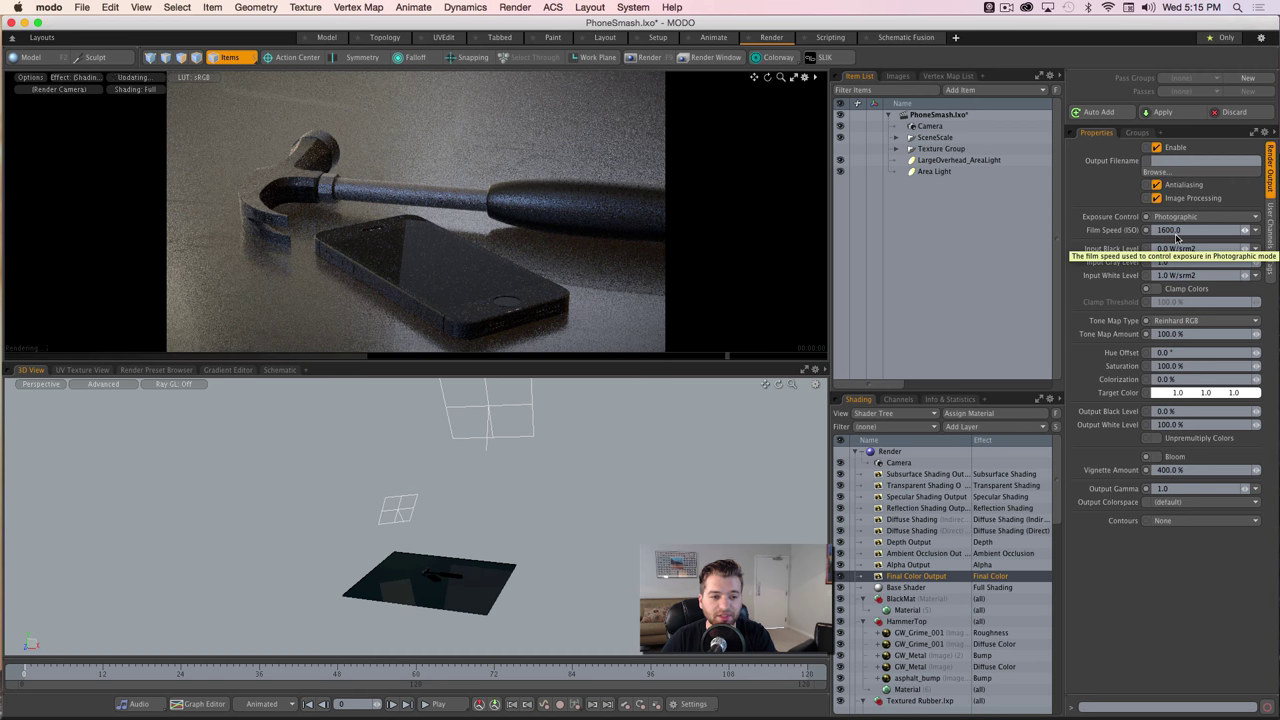
key(Return)
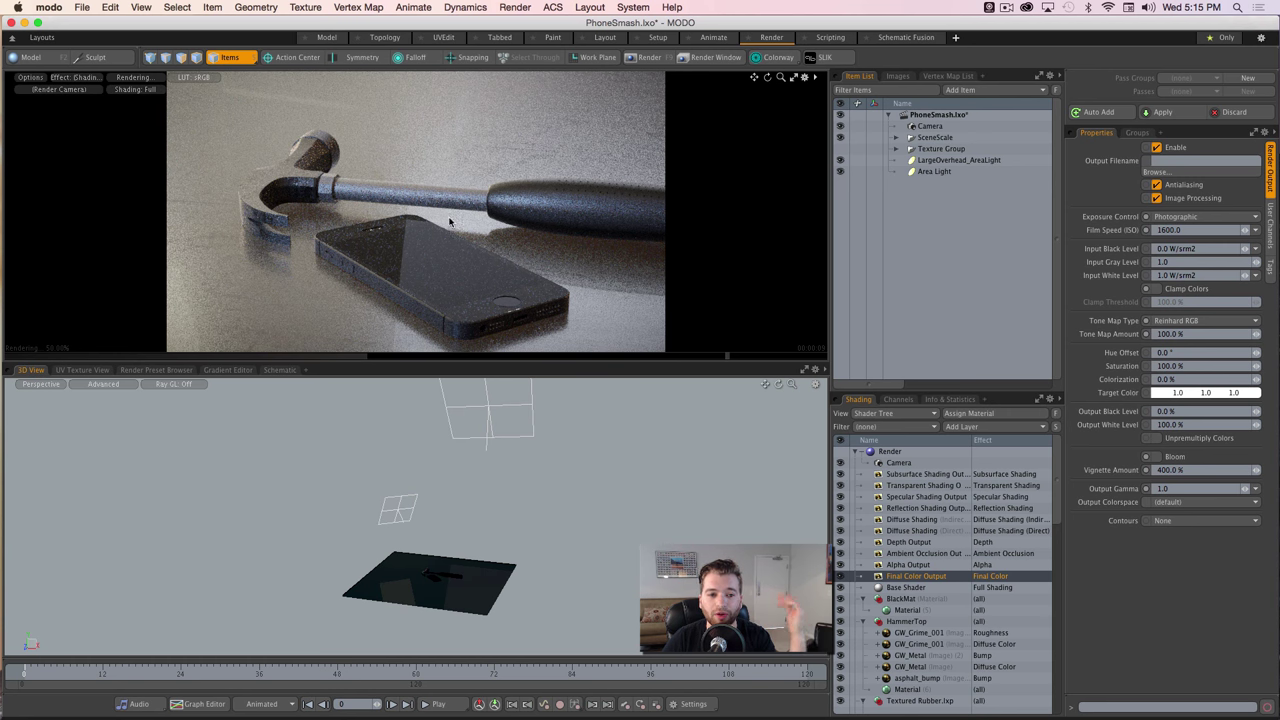
- Set the Final Color Output's film speed to ISO 600
double_click(1188, 230)
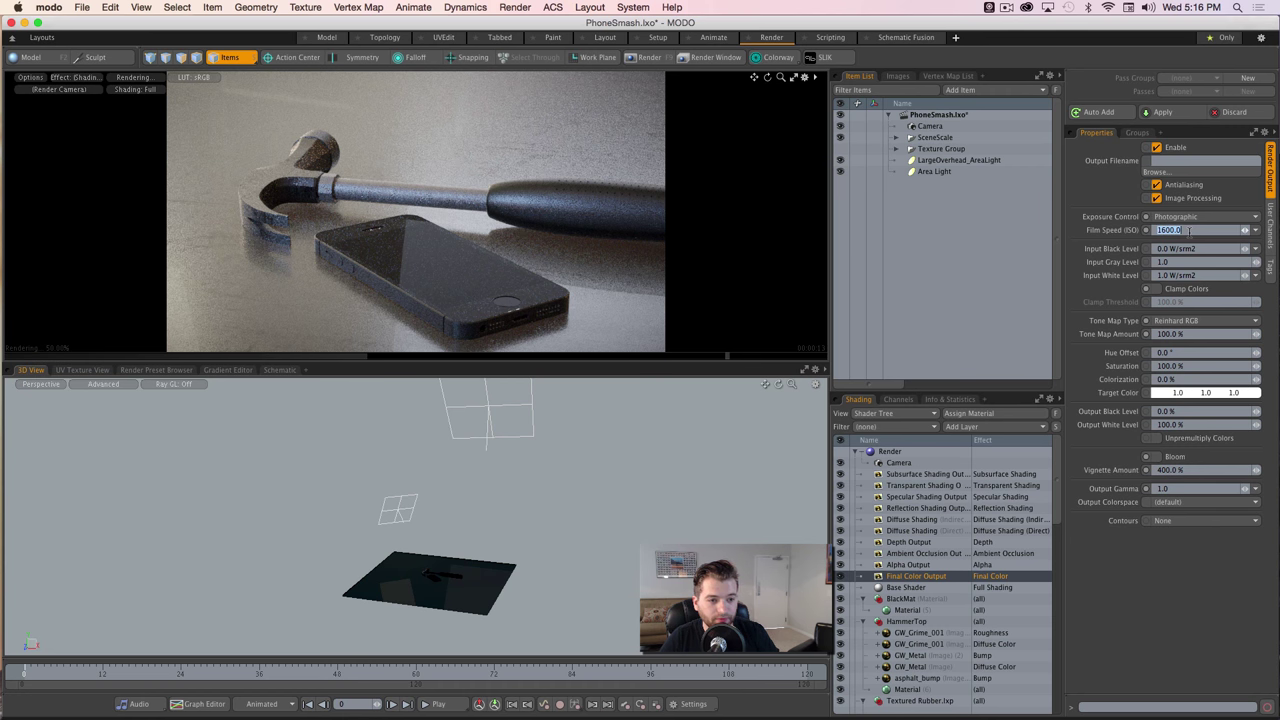
text(6)
key(Return)
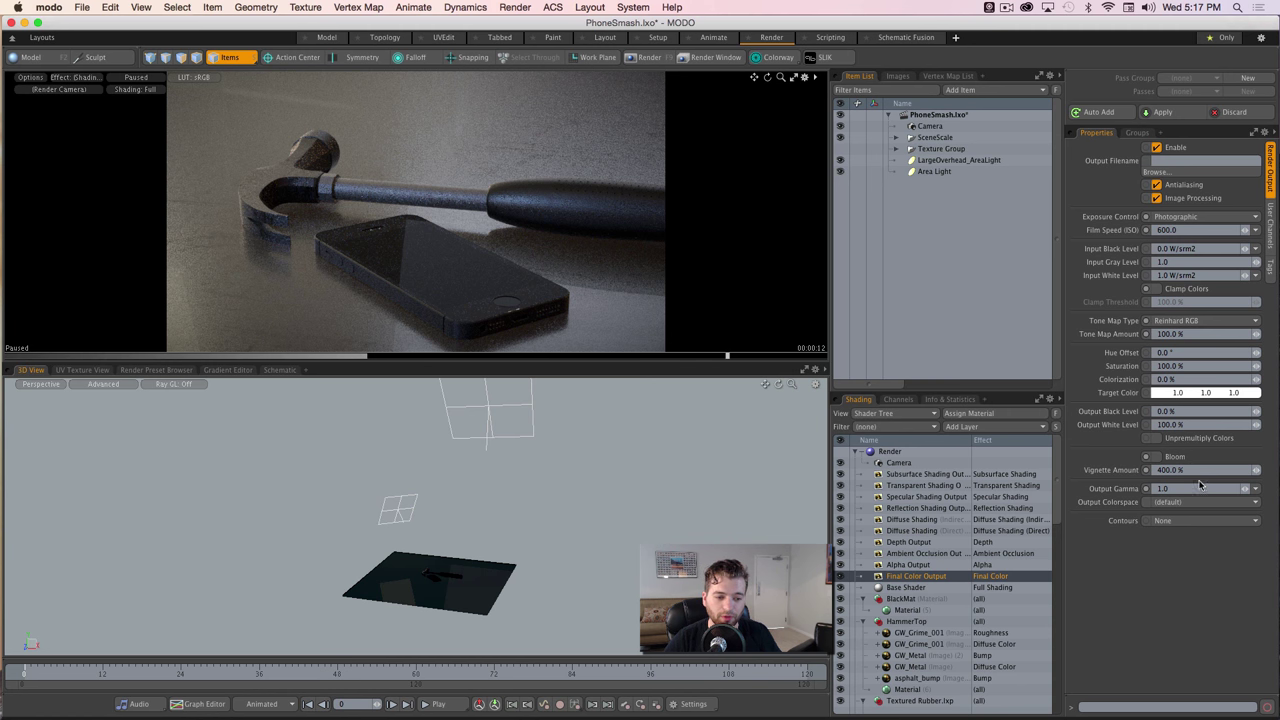
- Review the Render item's frame settings and its global illumination settings
click(925, 553)
click(900, 452)
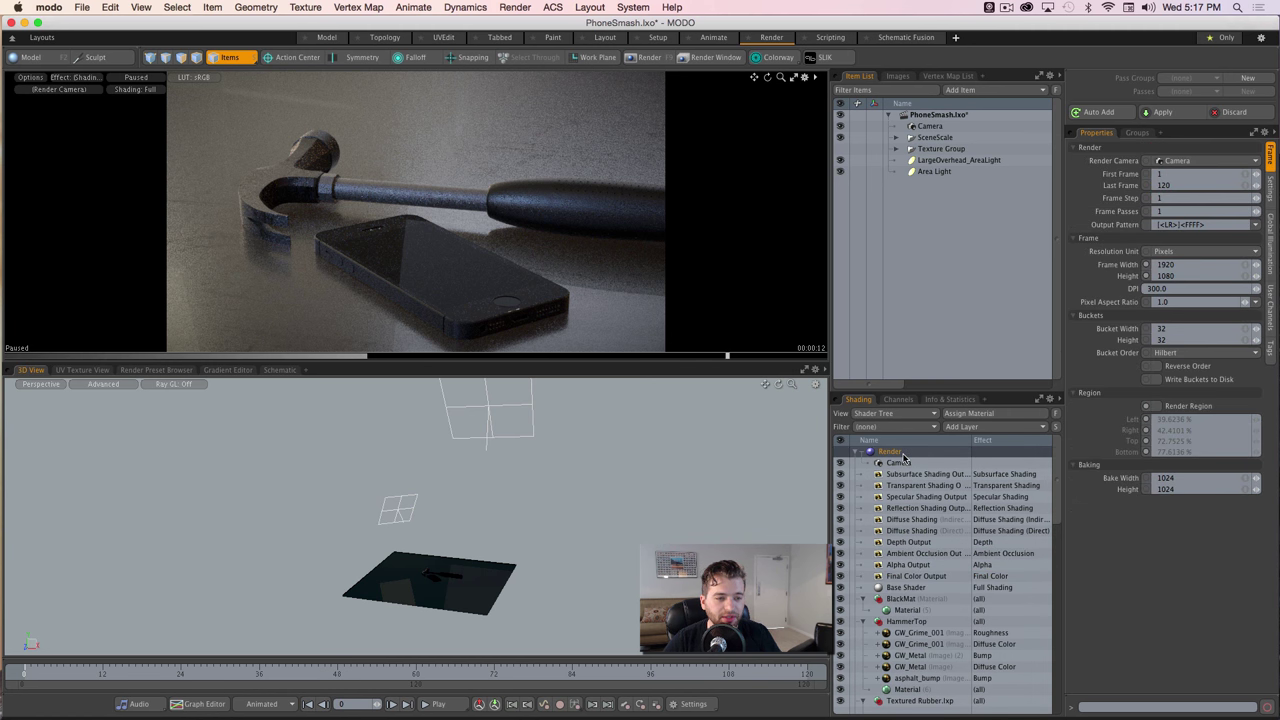
click(1271, 232)
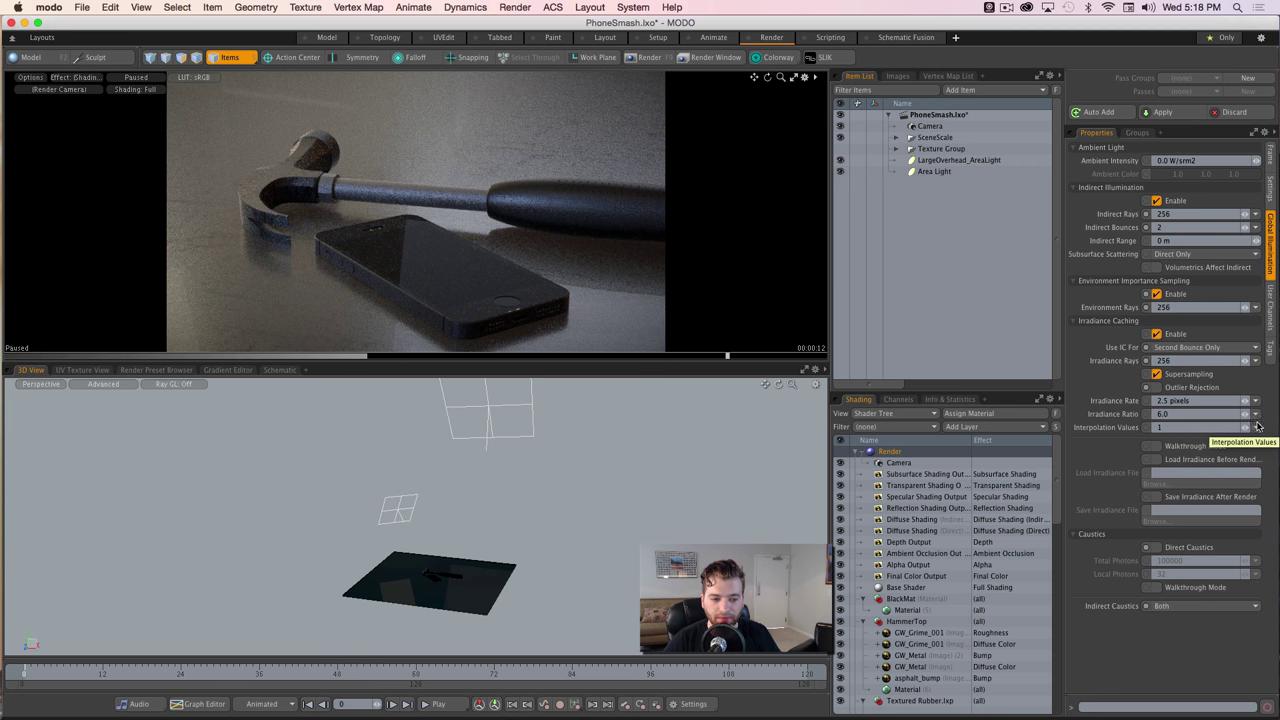
- Check the settings of the Transparent Shading, Reflection Shading and Diffuse Shading (Direct) outputs
click(922, 484)
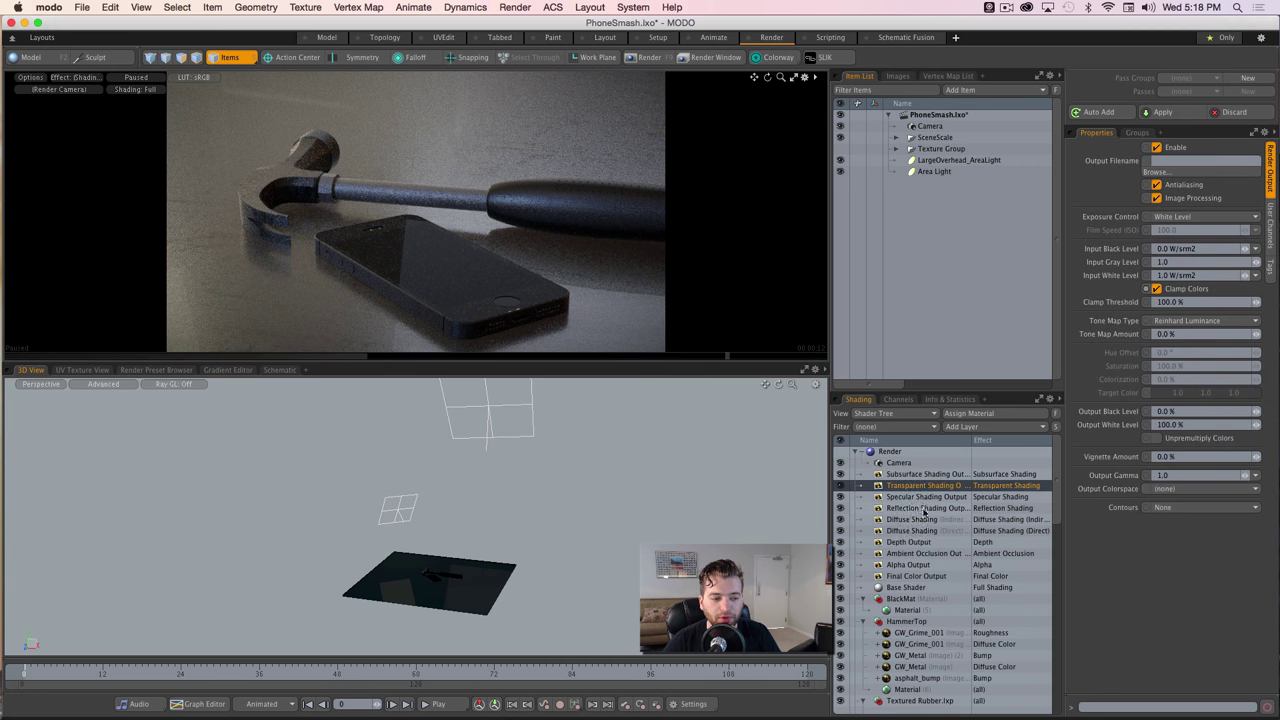
click(922, 508)
click(919, 531)
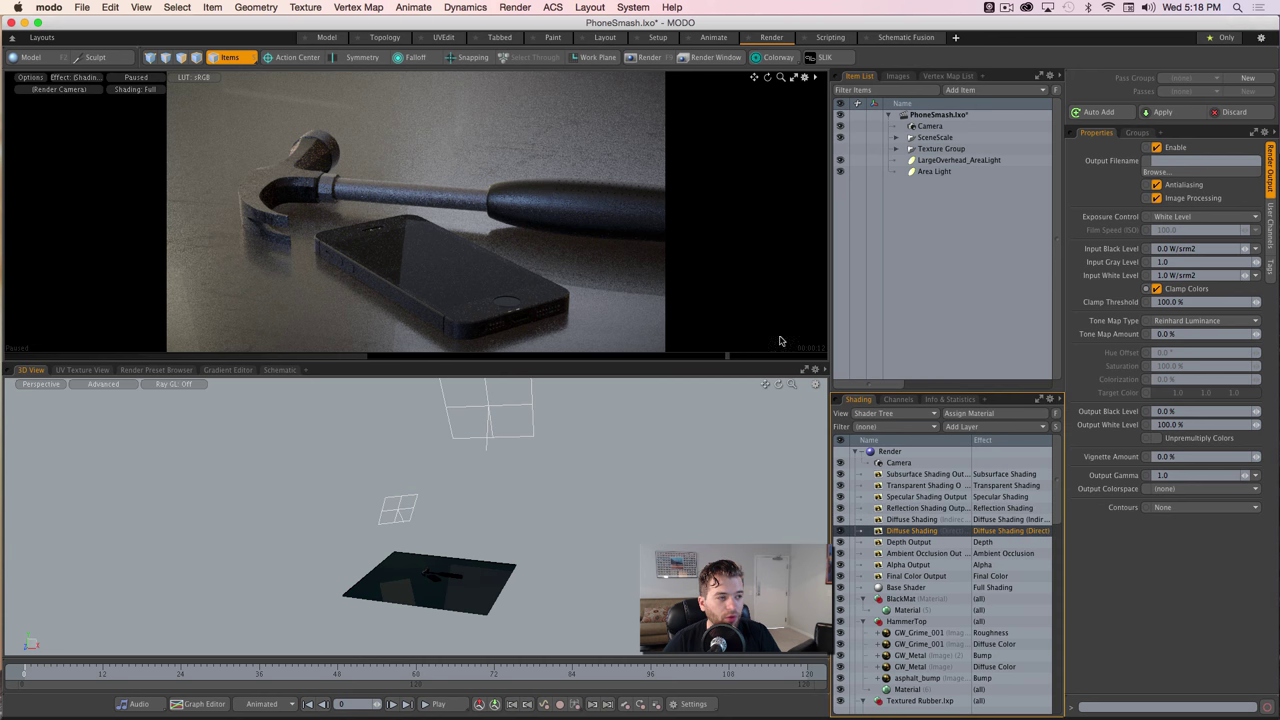
- Open the render window and display the most recent finished hammer-and-phone render up close
click(711, 60)
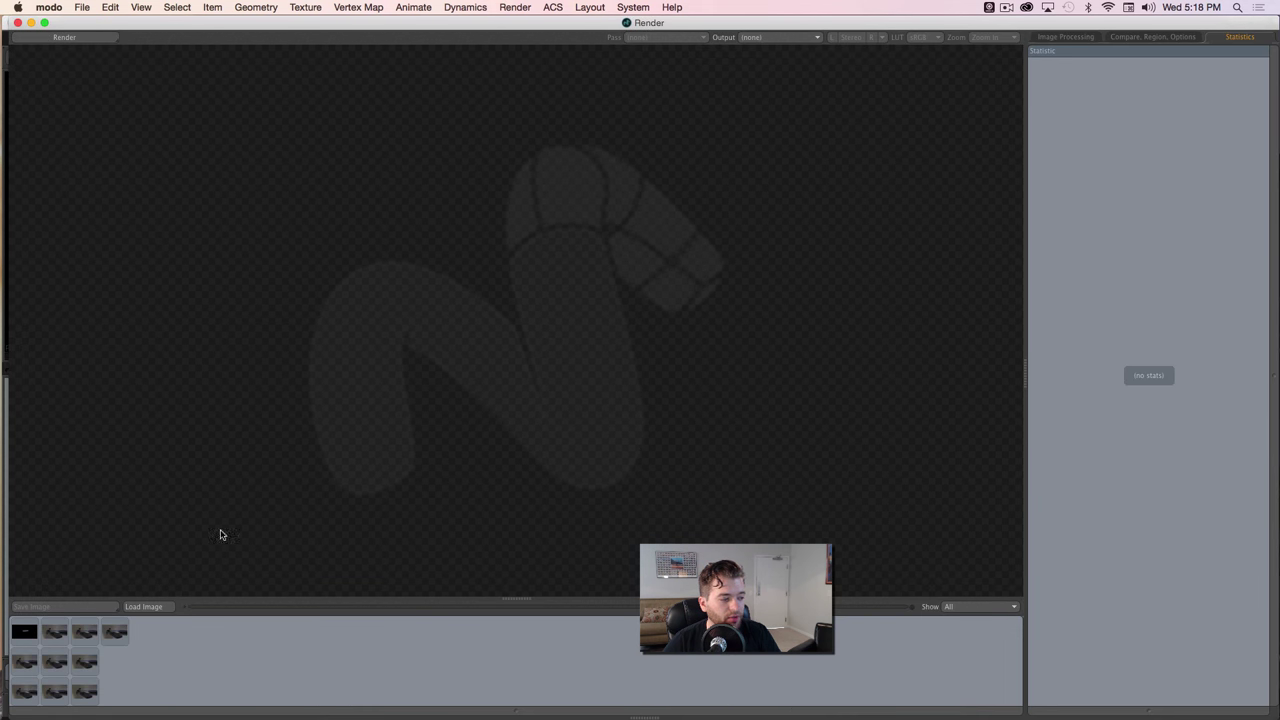
click(118, 637)
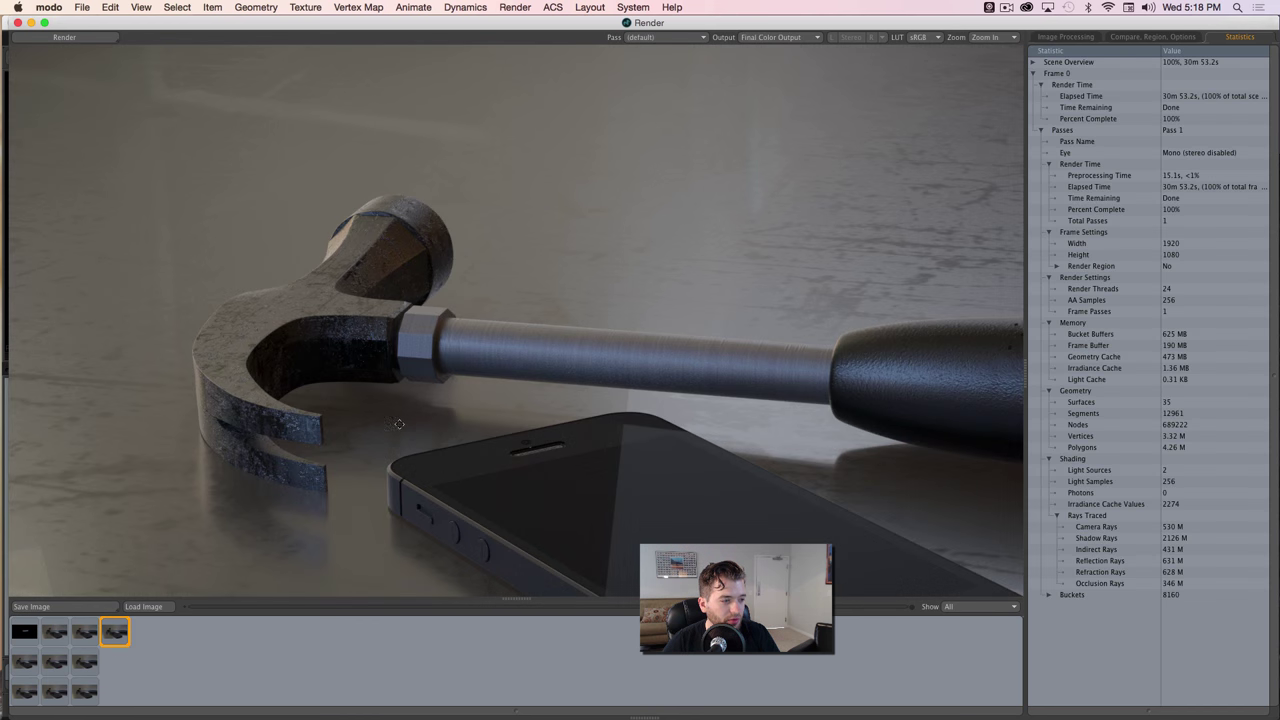
scroll(594, 375, up, 2)
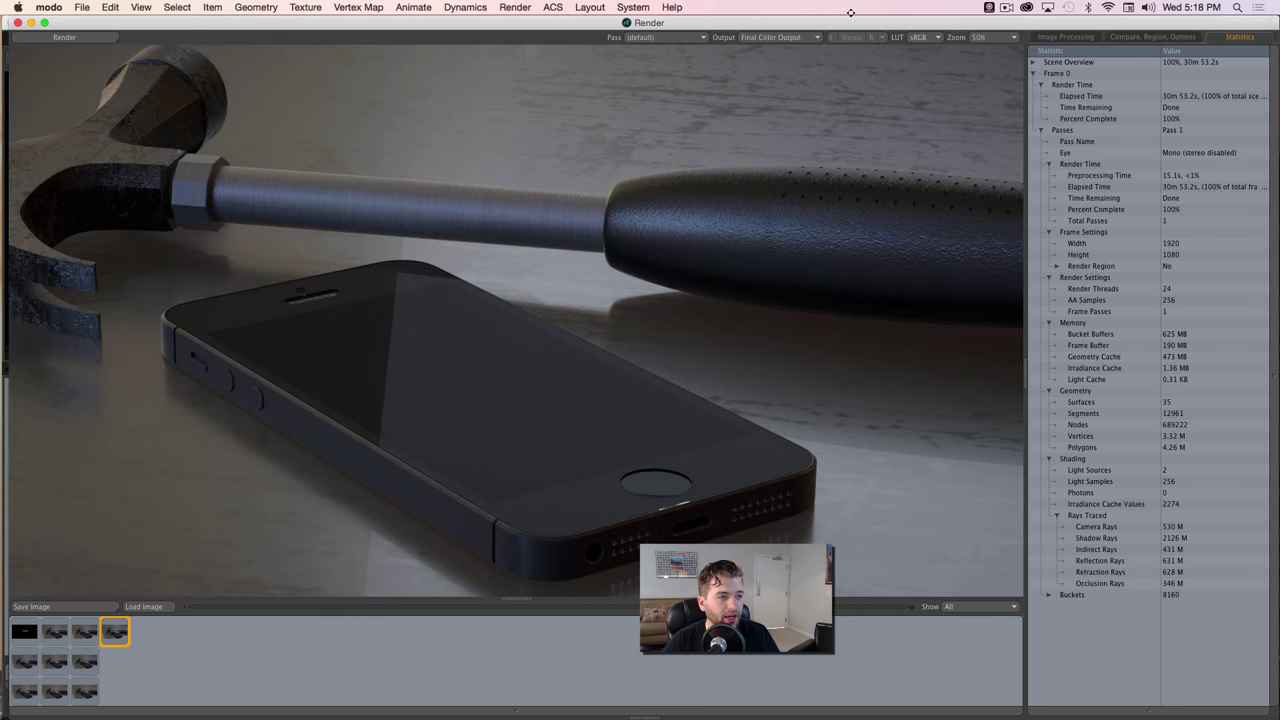
- View the finished render's Reflection Shading and Transparent Shading outputs, and return to the Final Color Output
click(807, 41)
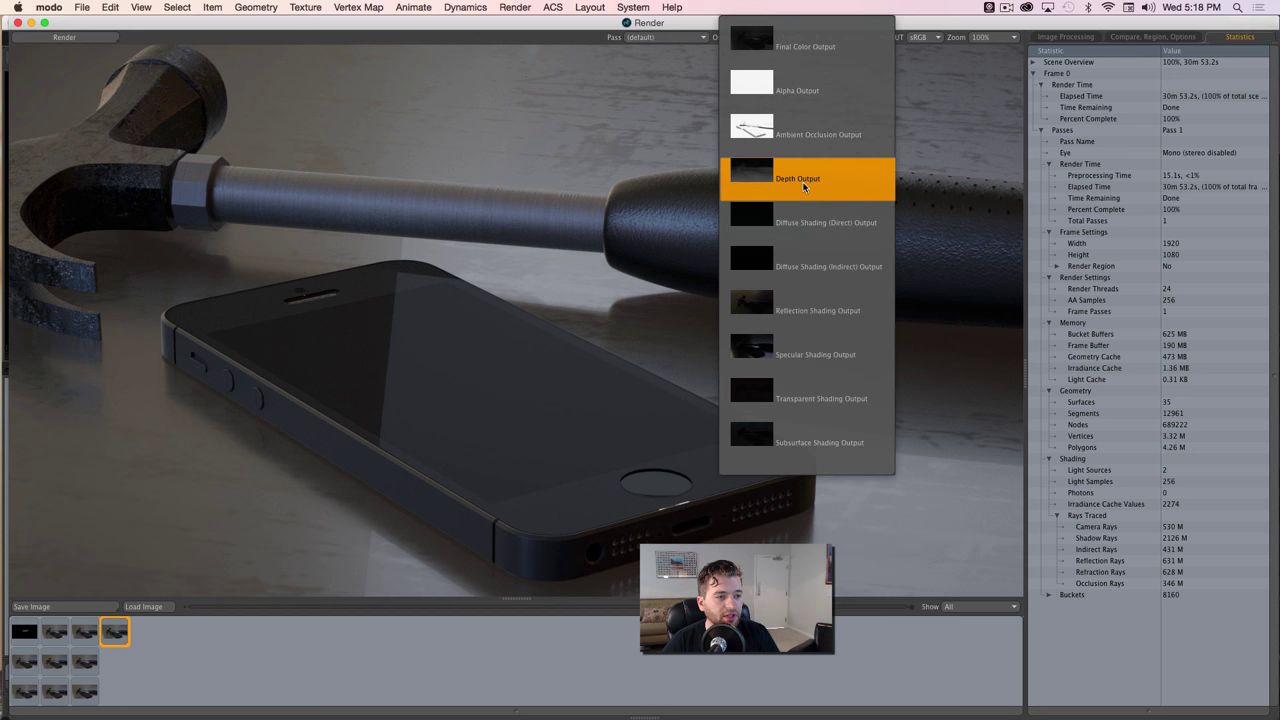
click(806, 311)
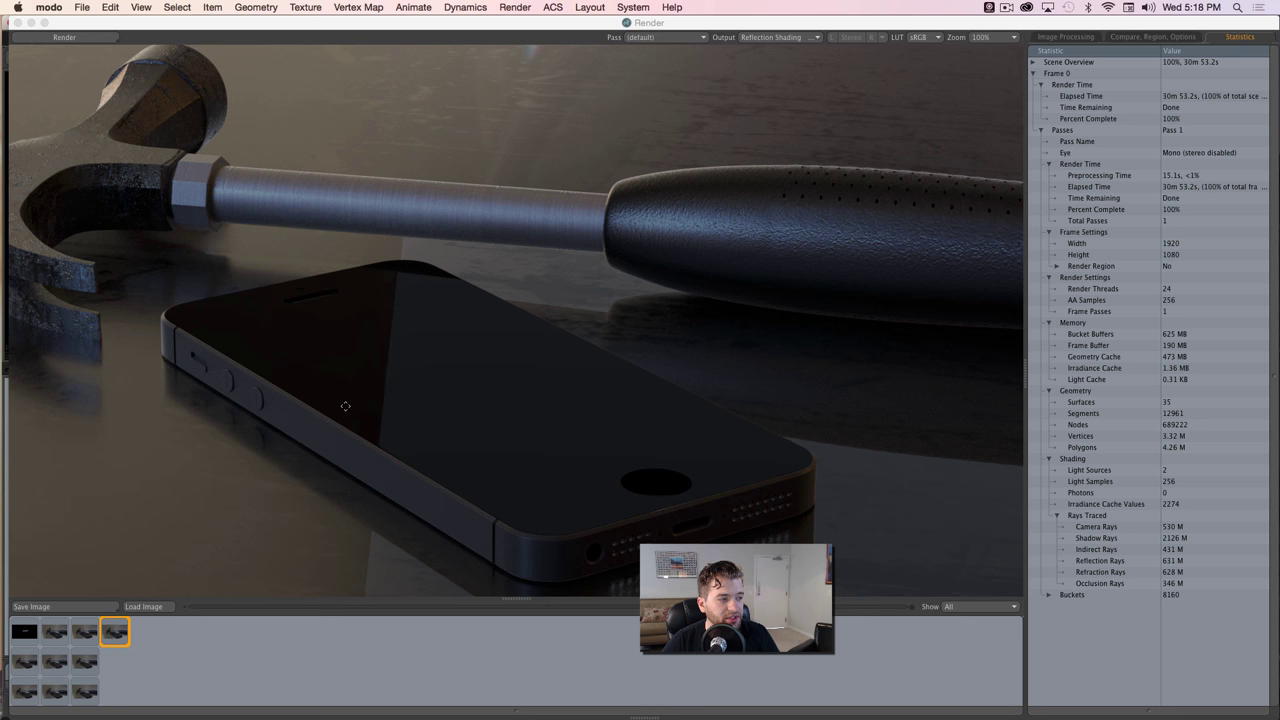
click(800, 38)
click(792, 94)
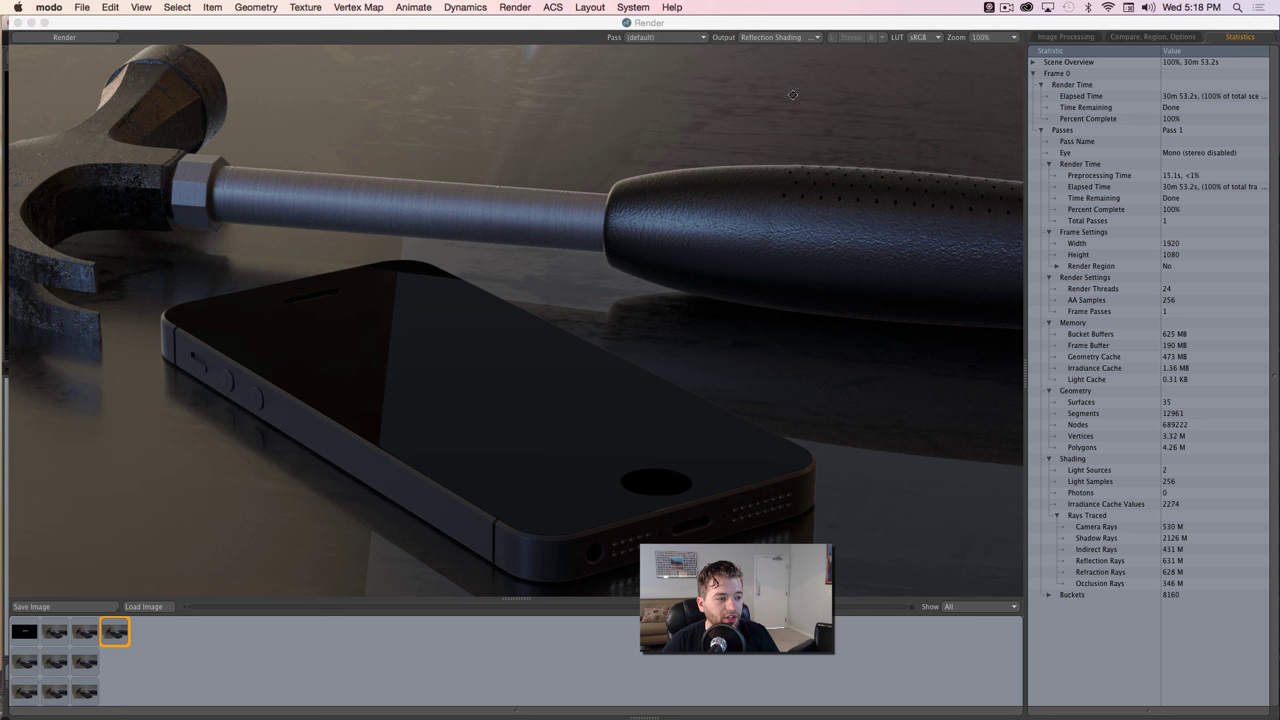
click(782, 38)
scroll(792, 37, up, 5)
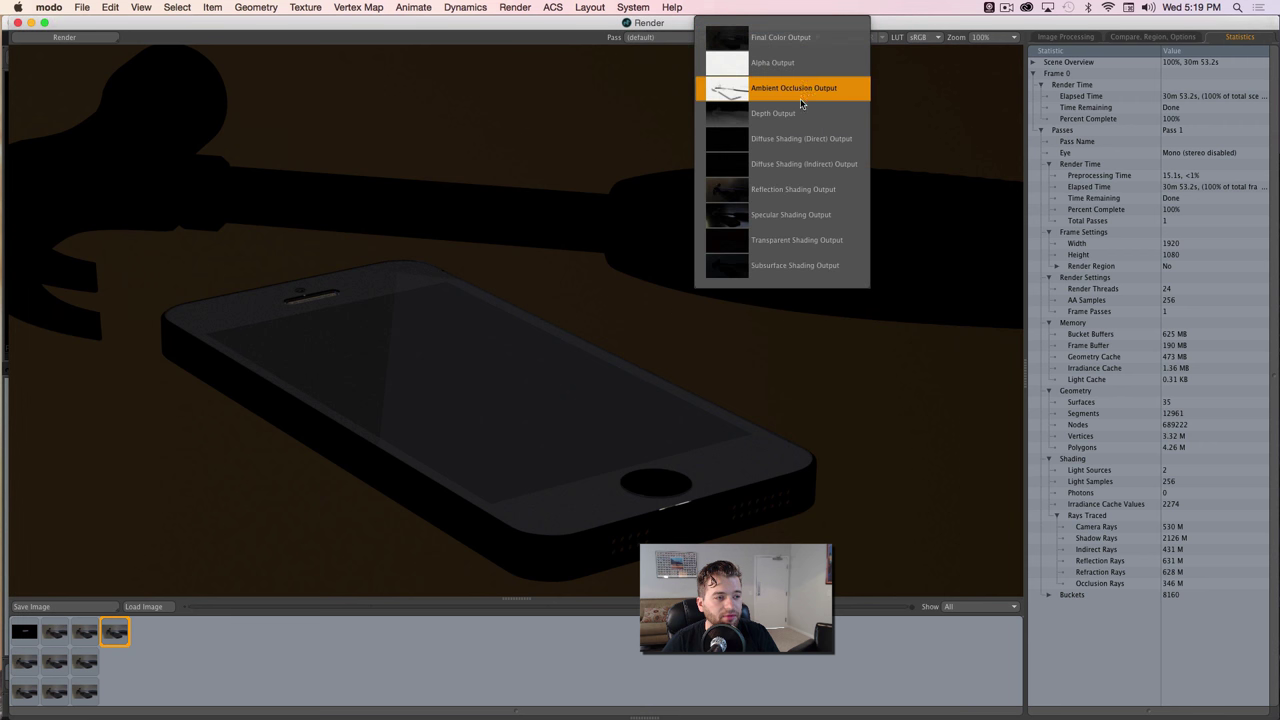
click(797, 42)
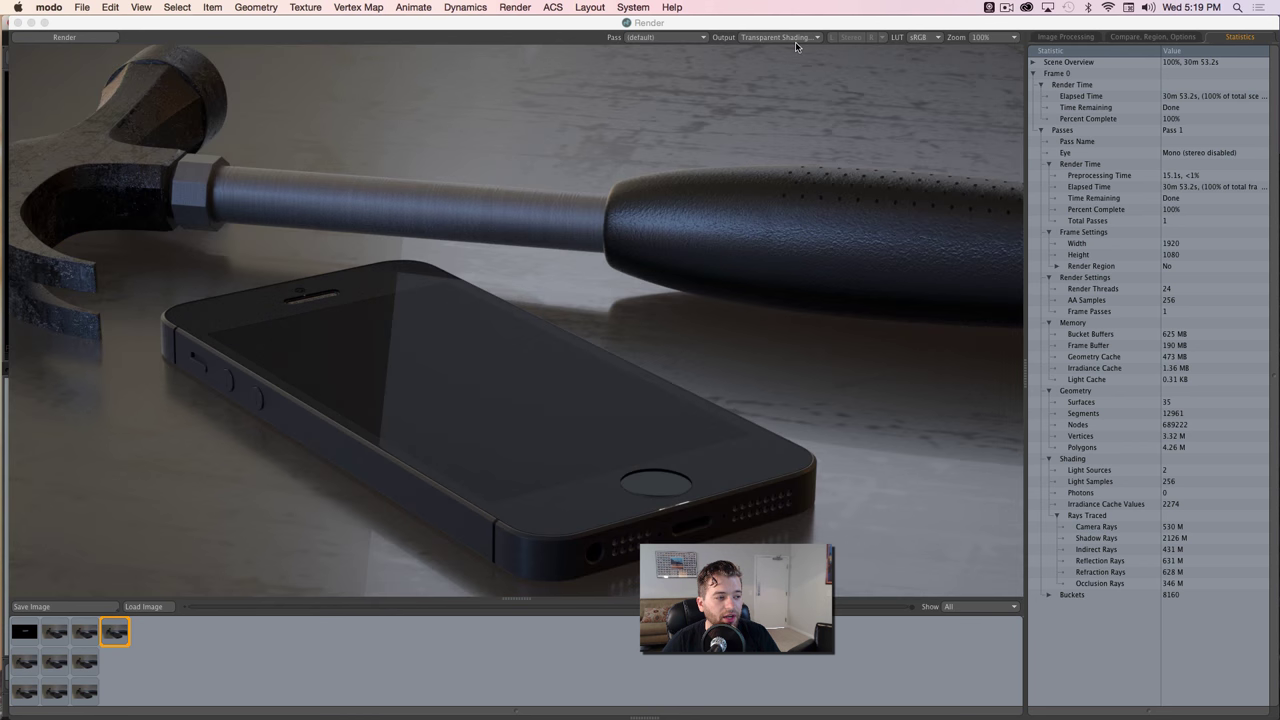
- Inspect the hammer and phone in the Final Color Output as a whole and up close, and close the render window
scroll(708, 195, down, 1)
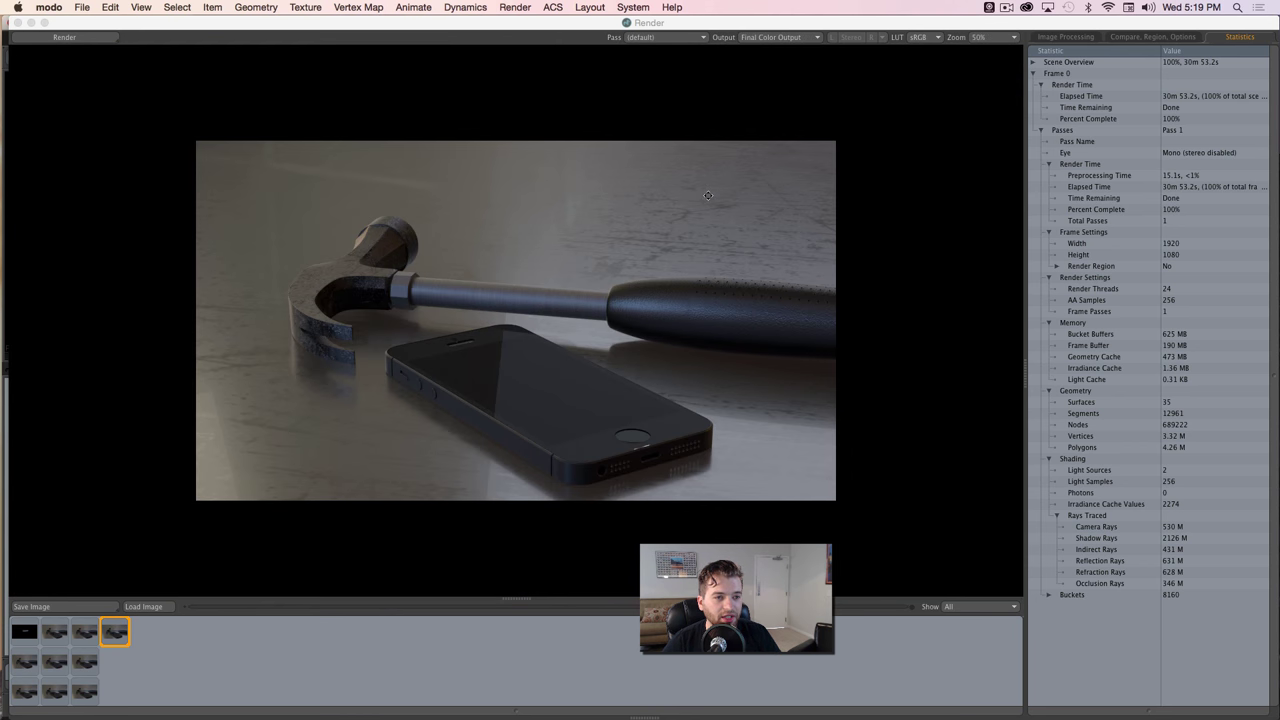
scroll(708, 195, up, 1)
scroll(703, 202, down, 1)
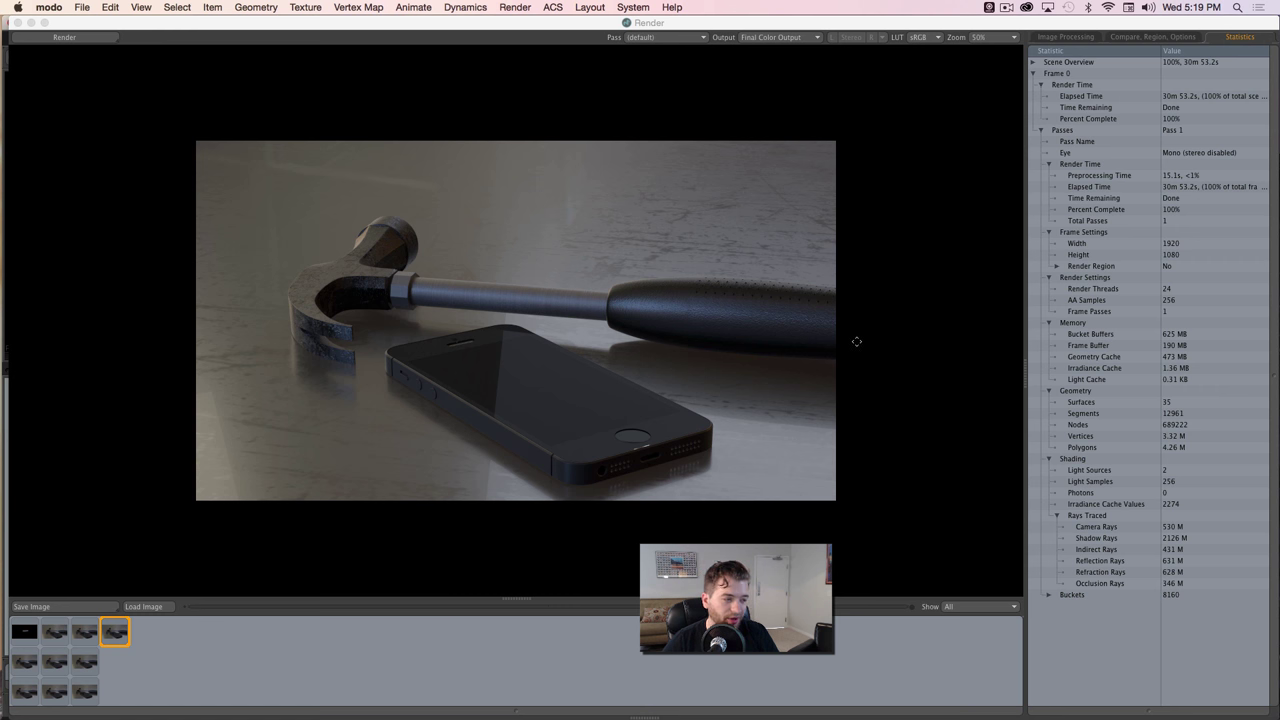
scroll(324, 312, up, 3)
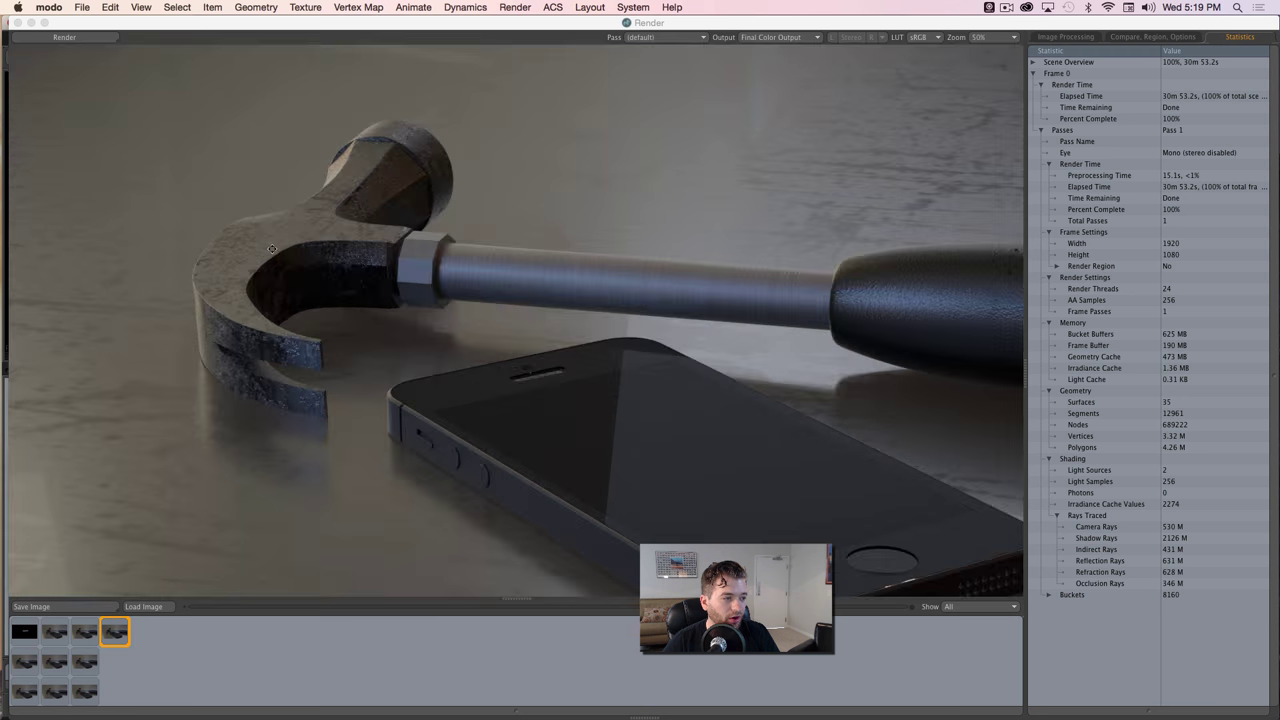
click(607, 363)
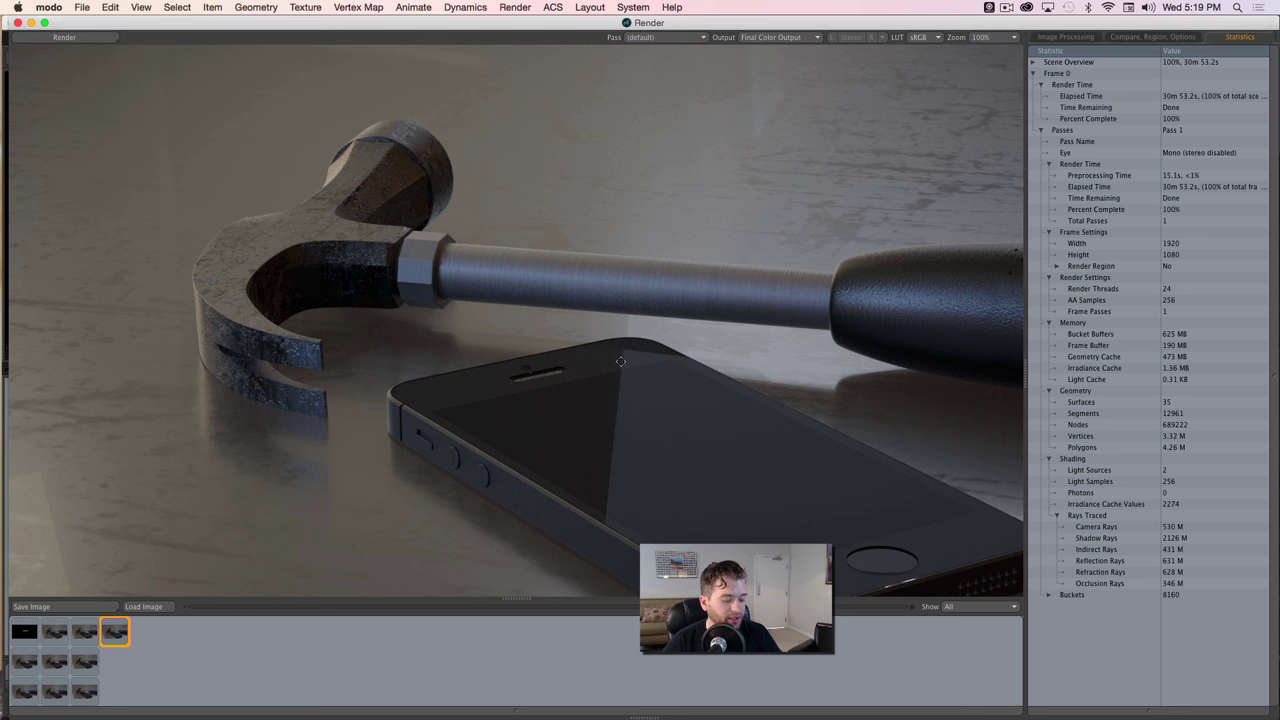
middle_drag(812, 331, 518, 341)
key(super+w)
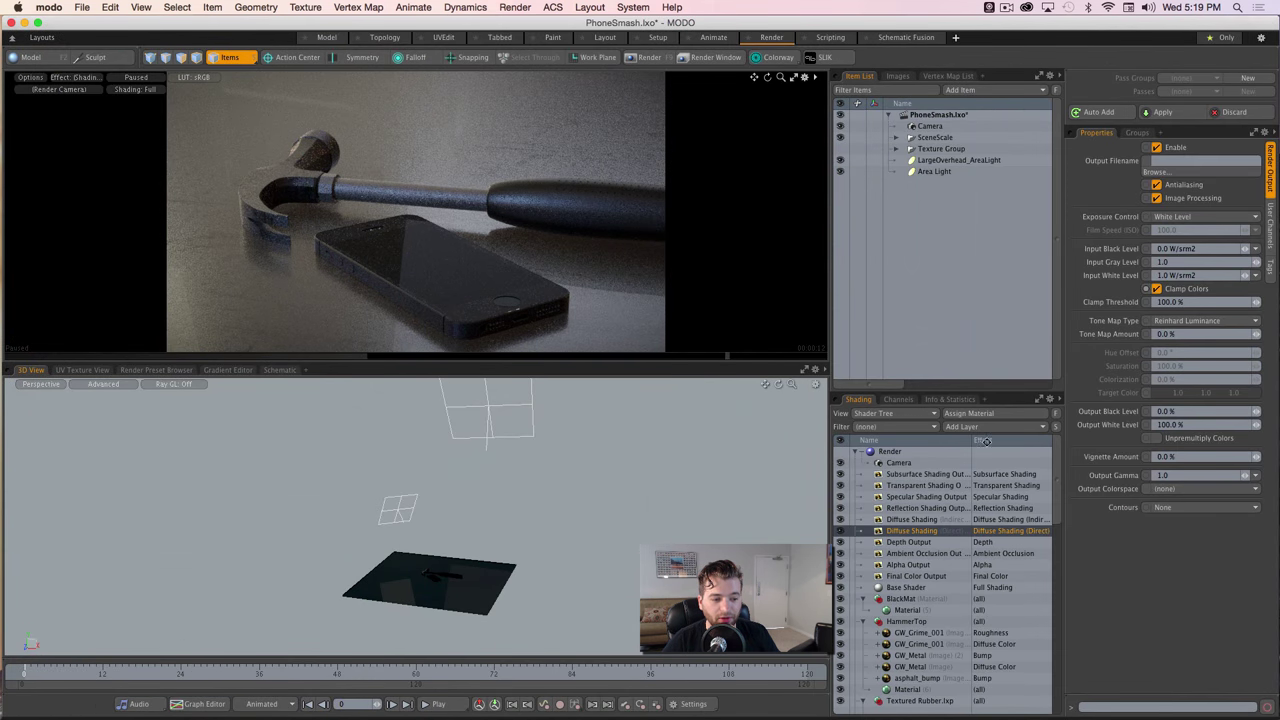
- Deselect the Diffuse Shading (Direct) output and look through the Shader Tree's outputs, Base Shader and material groups
mouse_move(1058, 470)
mouse_down()
mouse_move(1064, 522)
mouse_move(1051, 466)
mouse_up()
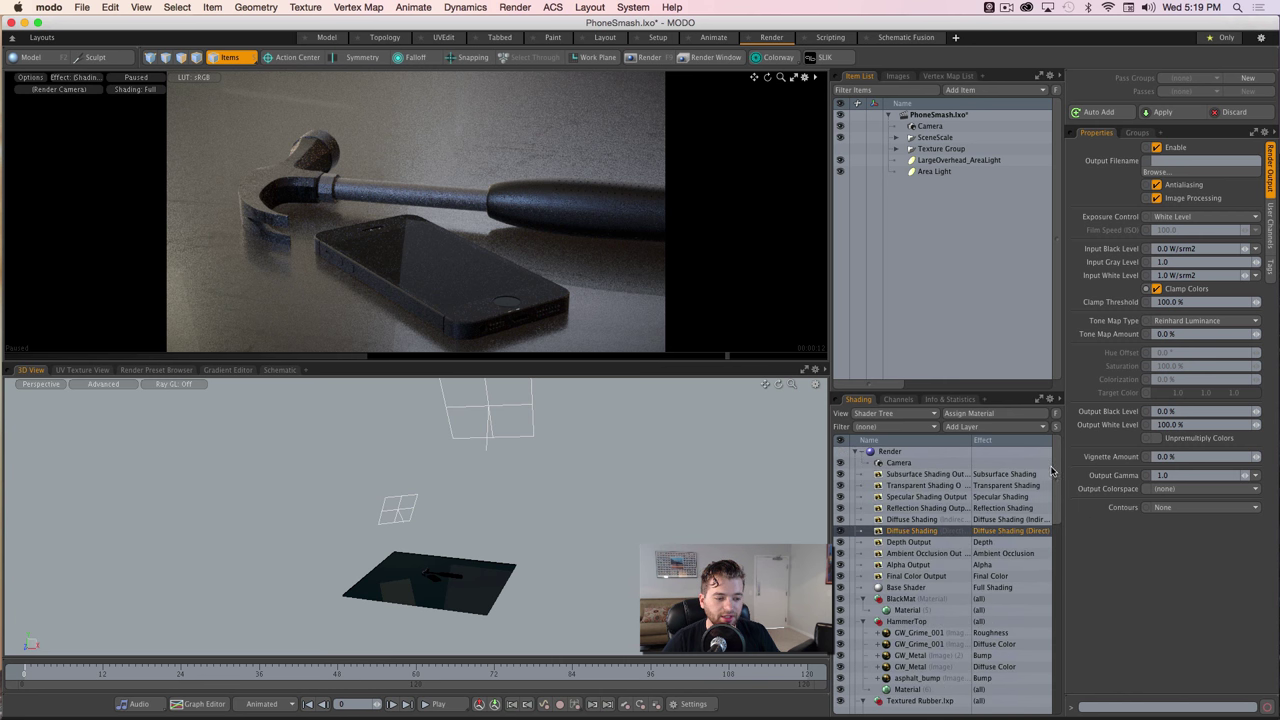
scroll(1051, 470, down, 3)
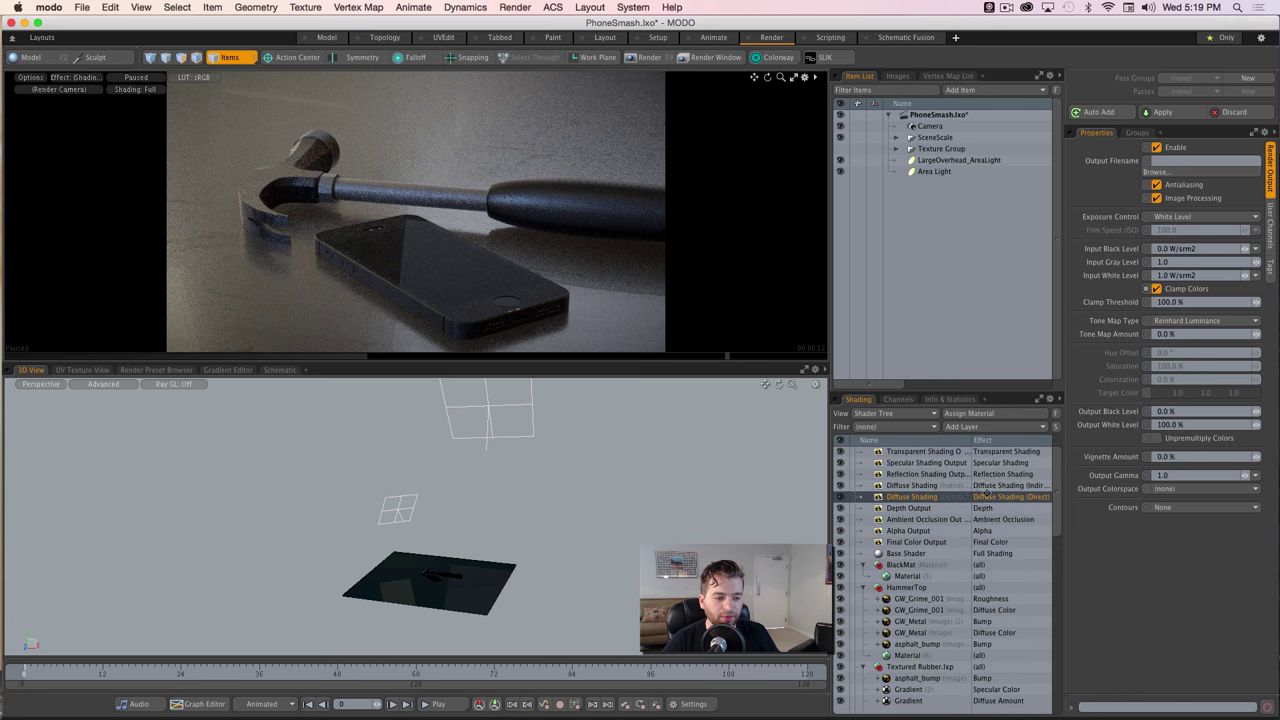
ctrl+click(936, 496)
scroll(1063, 456, up, 2)
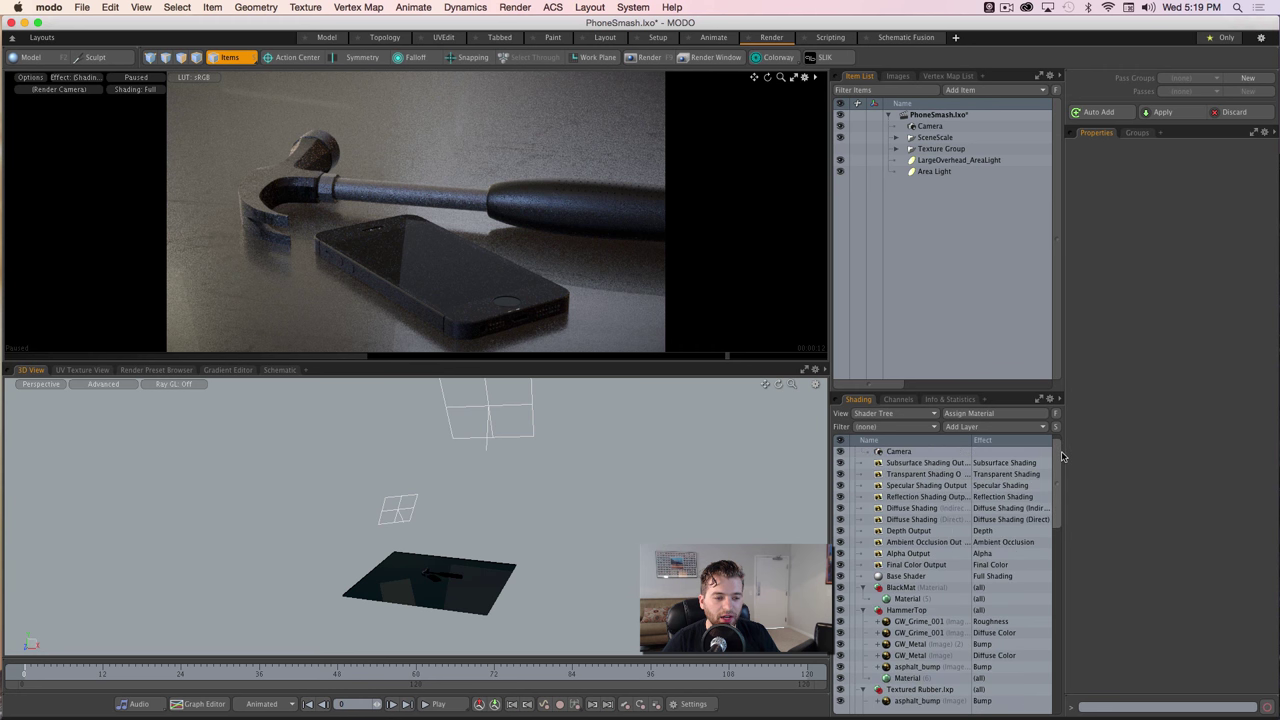
scroll(1055, 453, up, 1)
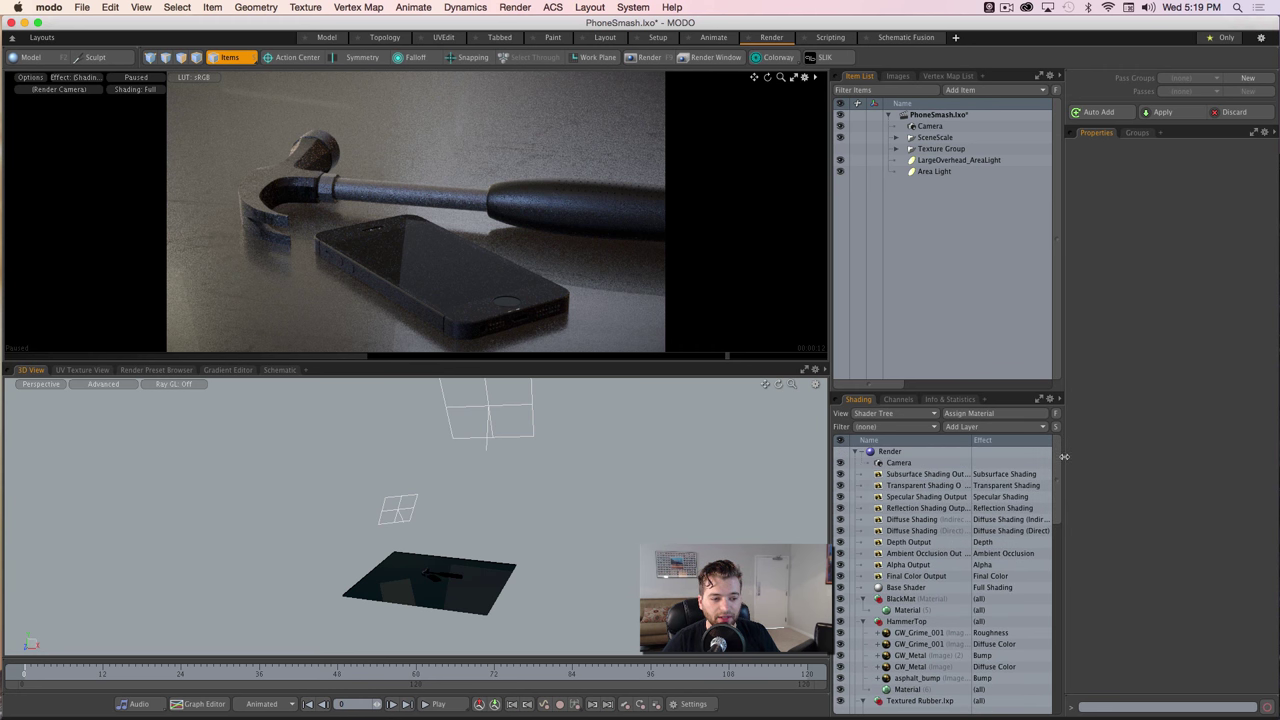
scroll(1060, 471, down, 10)
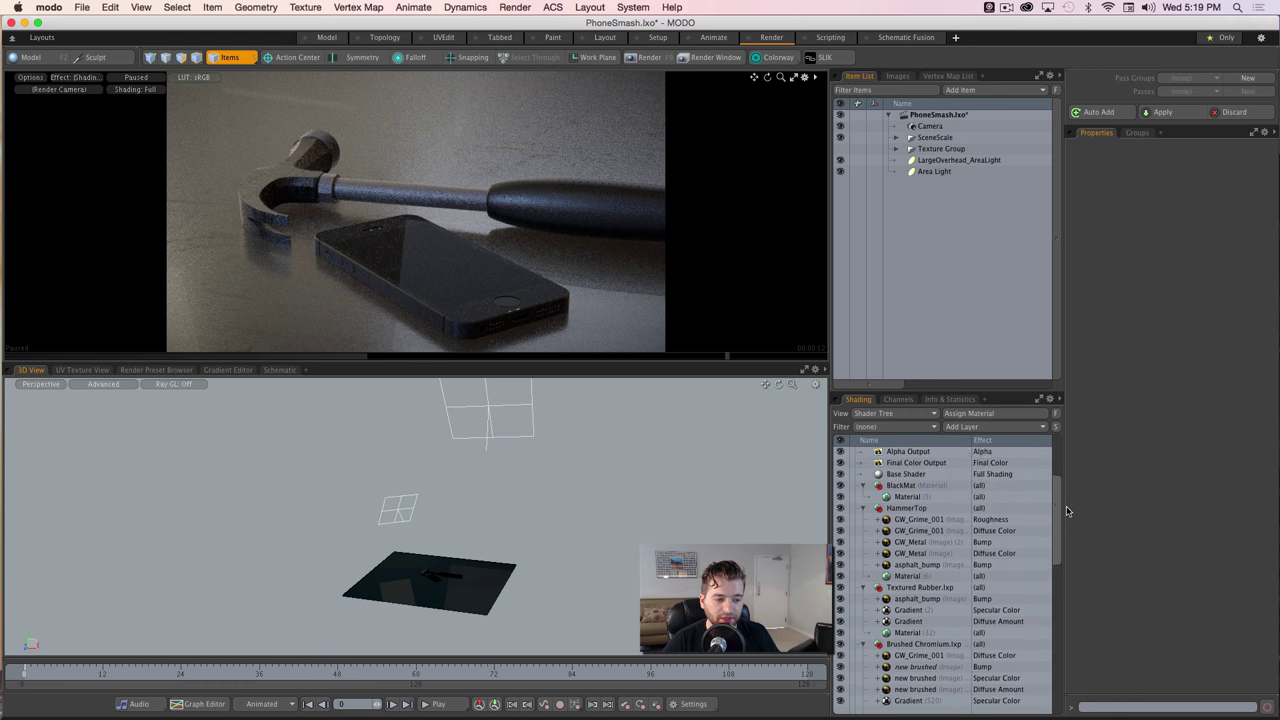
scroll(1071, 515, up, 8)
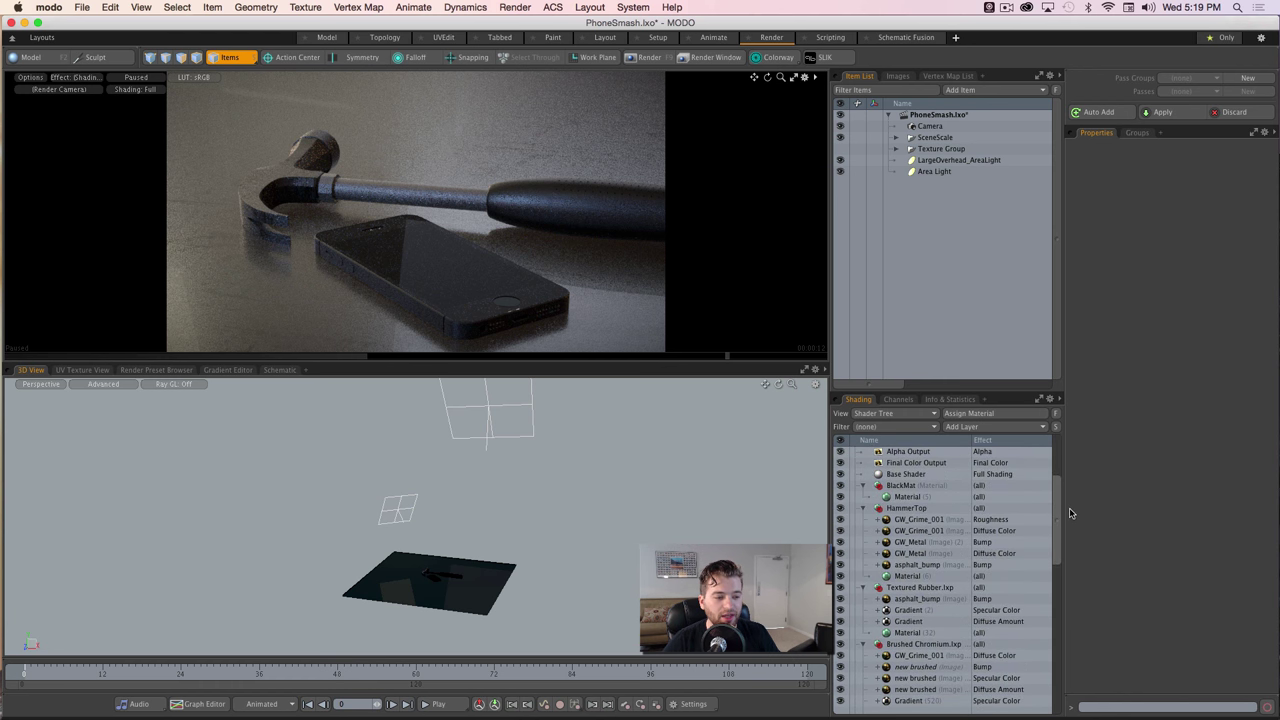
scroll(1060, 488, down, 9)
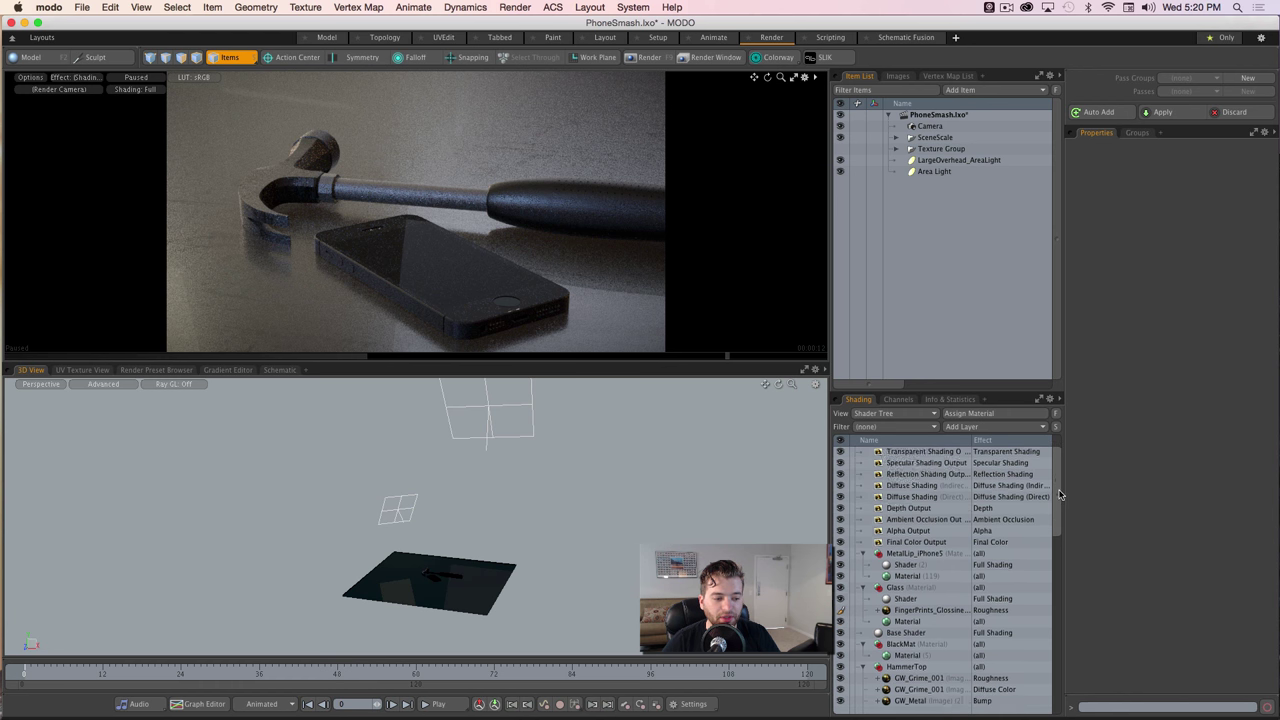
scroll(1060, 520, up, 4)
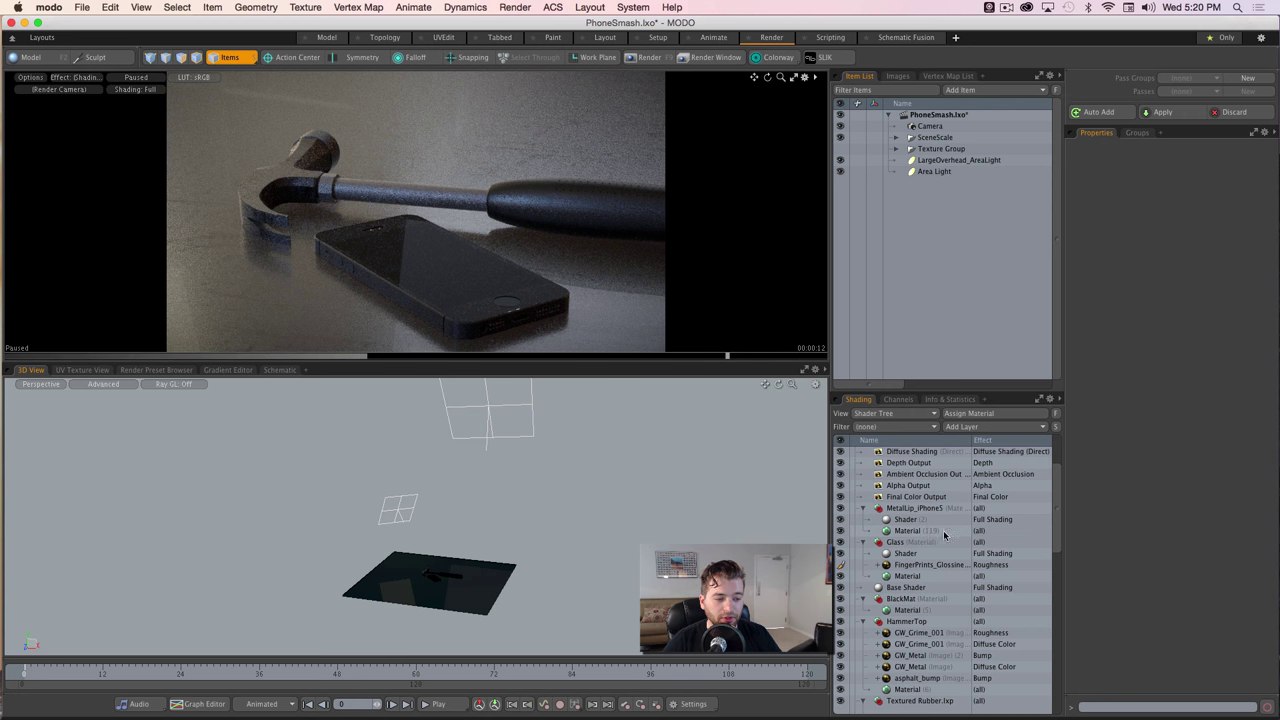
- Review the MetalLip_iPhone5 group's material reflection settings and its shader's shading rate and visibility settings
click(910, 530)
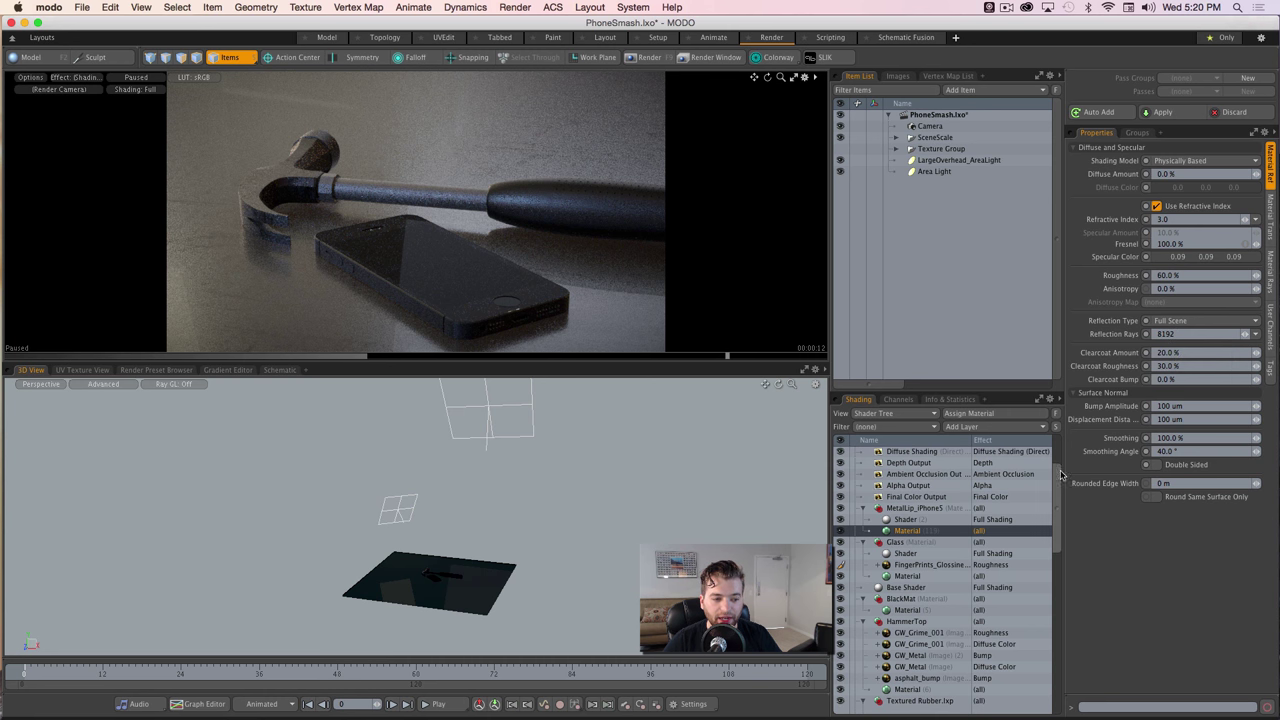
scroll(1062, 466, up, 1)
click(904, 555)
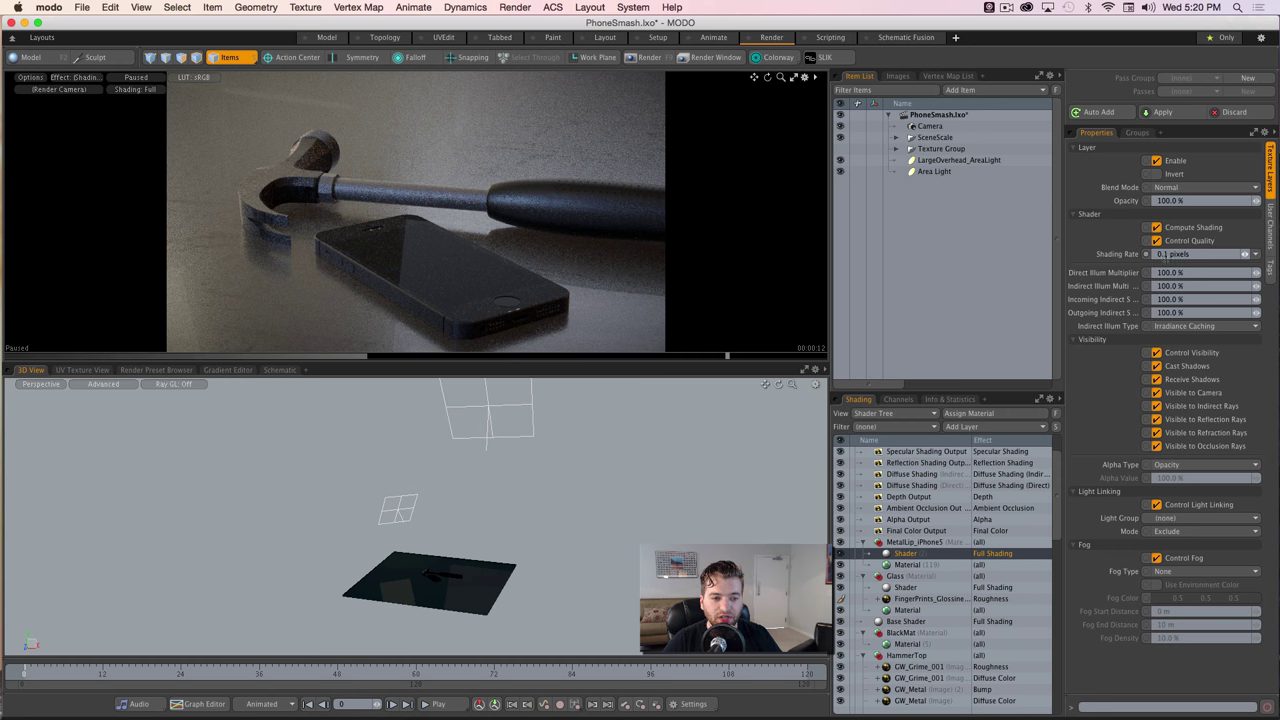
click(905, 565)
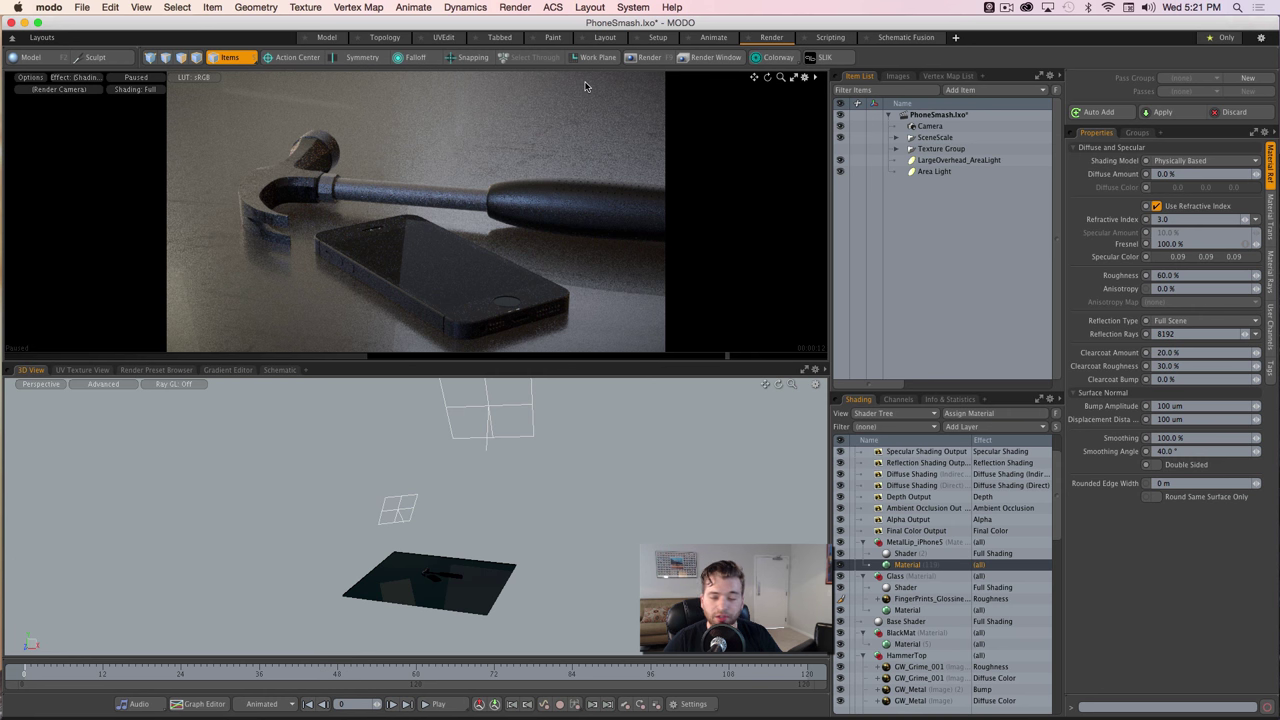
- Compare the Glass group's shader settings with the MetalLip_iPhone5 group and its material
scroll(1062, 540, down, 1)
scroll(1062, 540, down, 1)
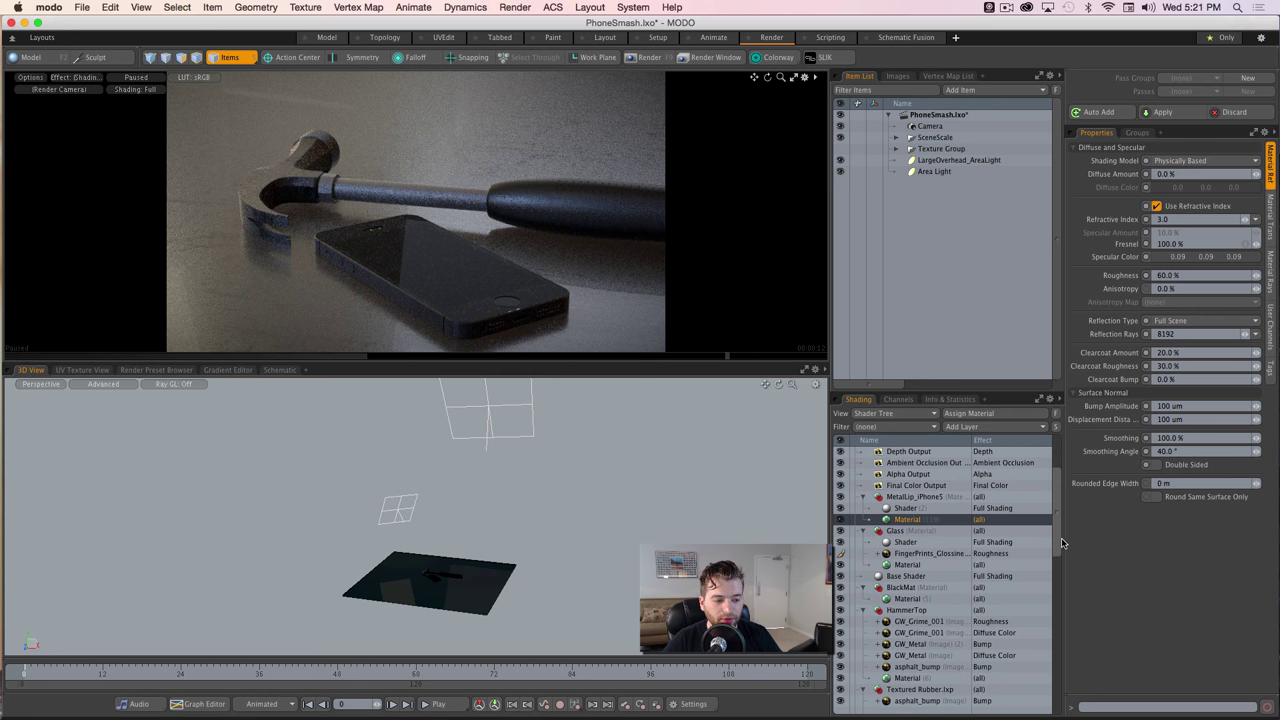
click(922, 542)
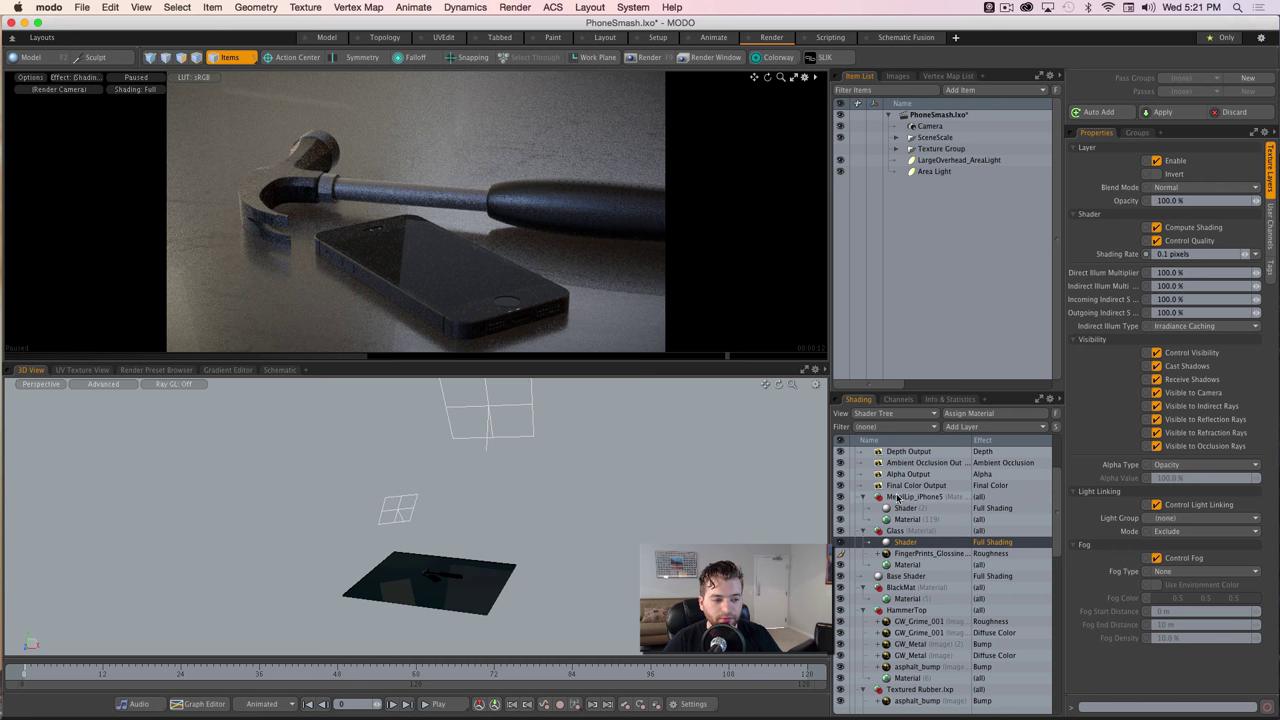
click(900, 530)
click(908, 498)
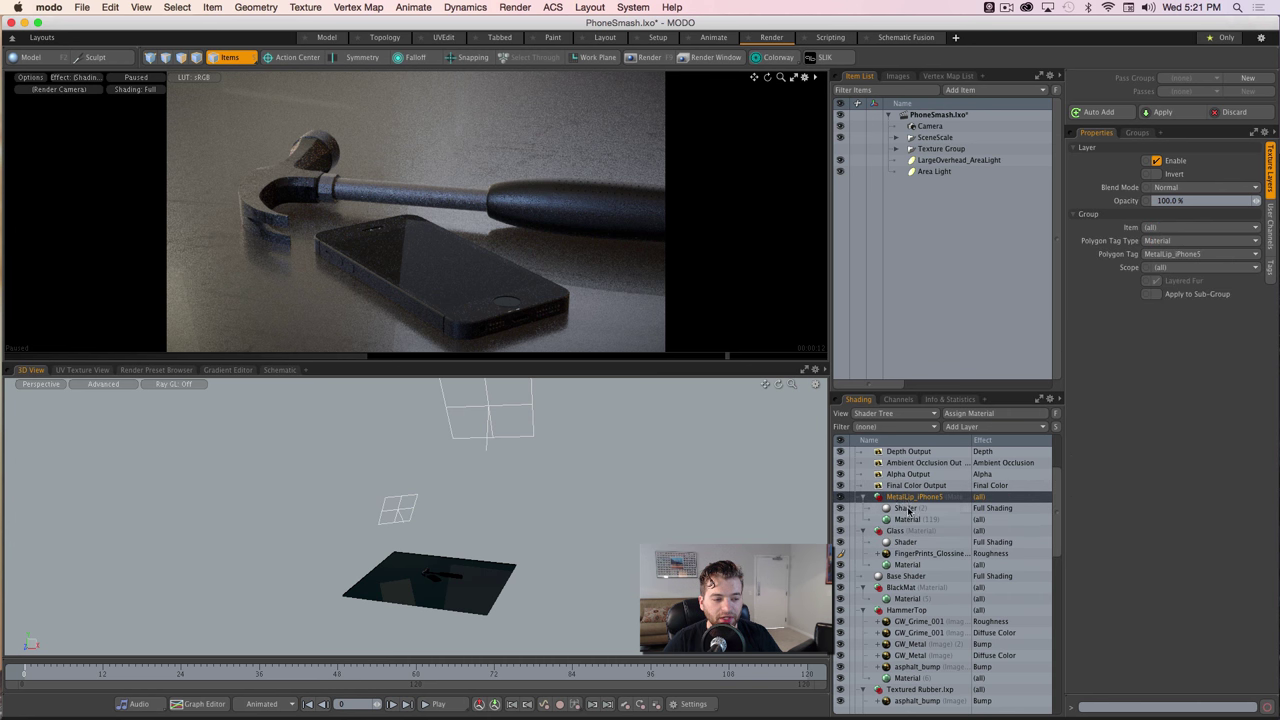
click(906, 519)
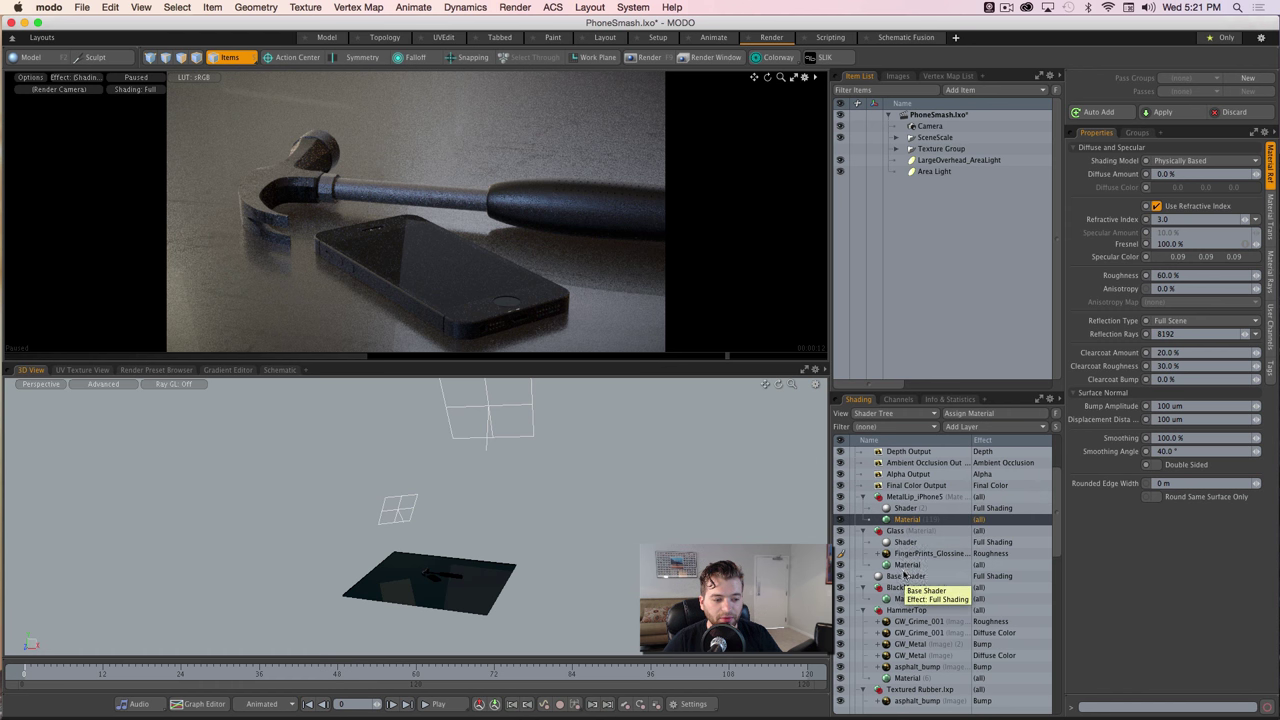
click(905, 543)
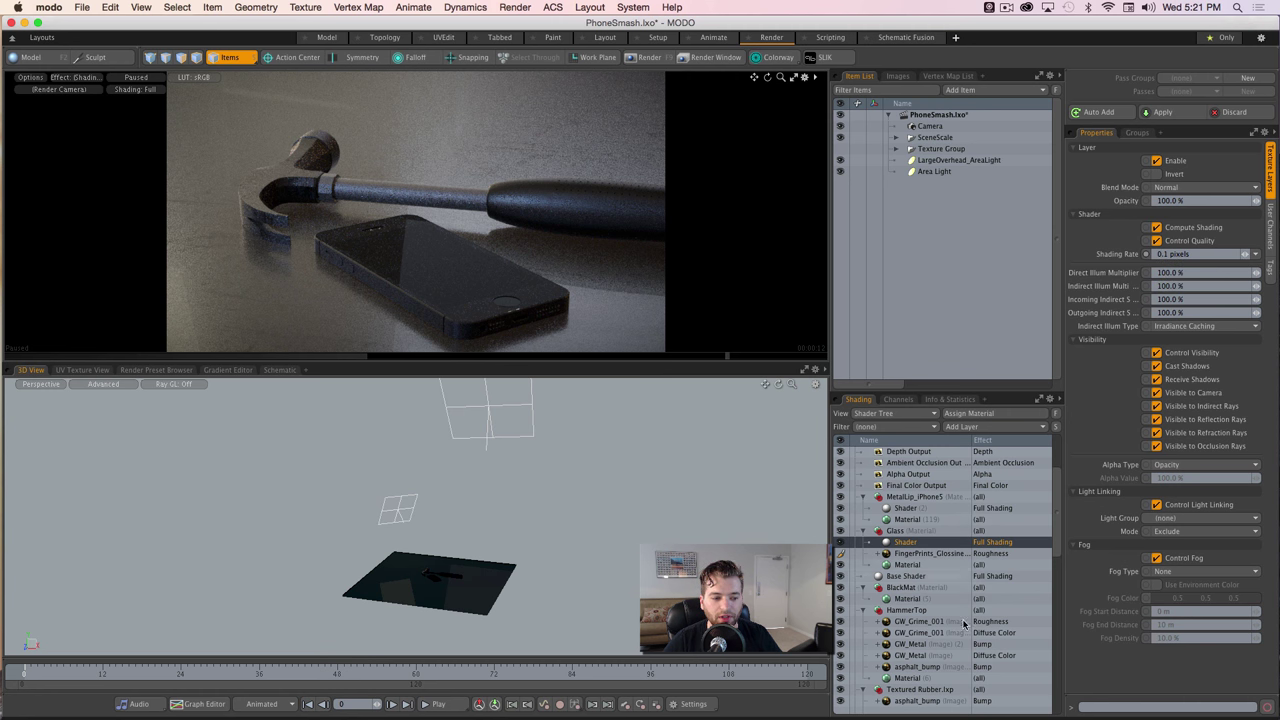
- Compare the shading rate and visibility settings of the Base Shader, the Glass shader and the MetalLip_iPhone5 shader
click(892, 578)
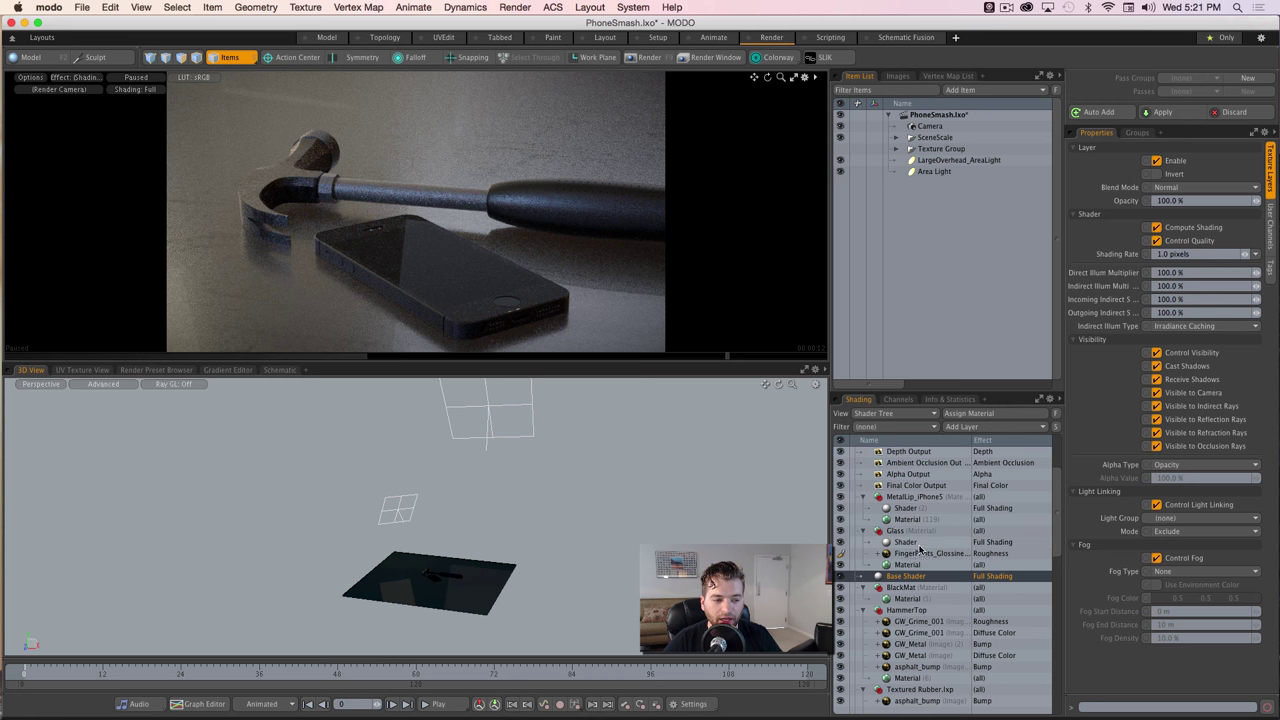
click(917, 543)
click(912, 509)
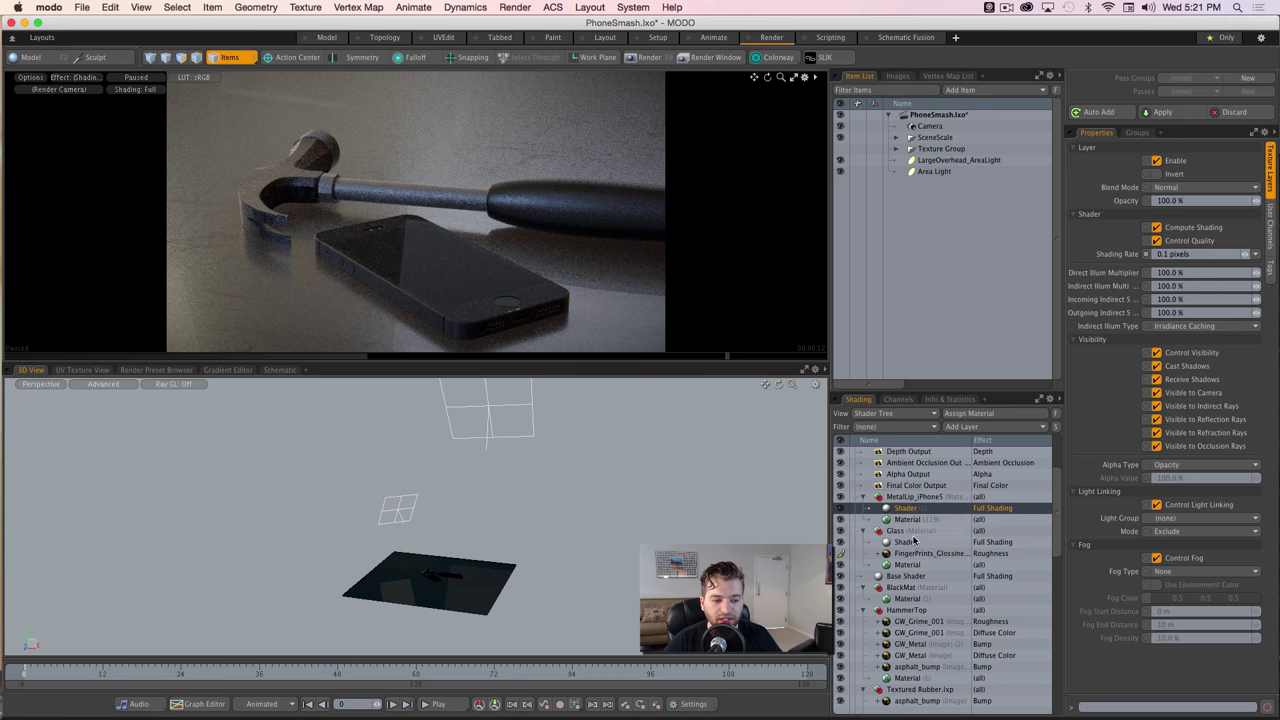
click(914, 542)
click(914, 510)
click(912, 545)
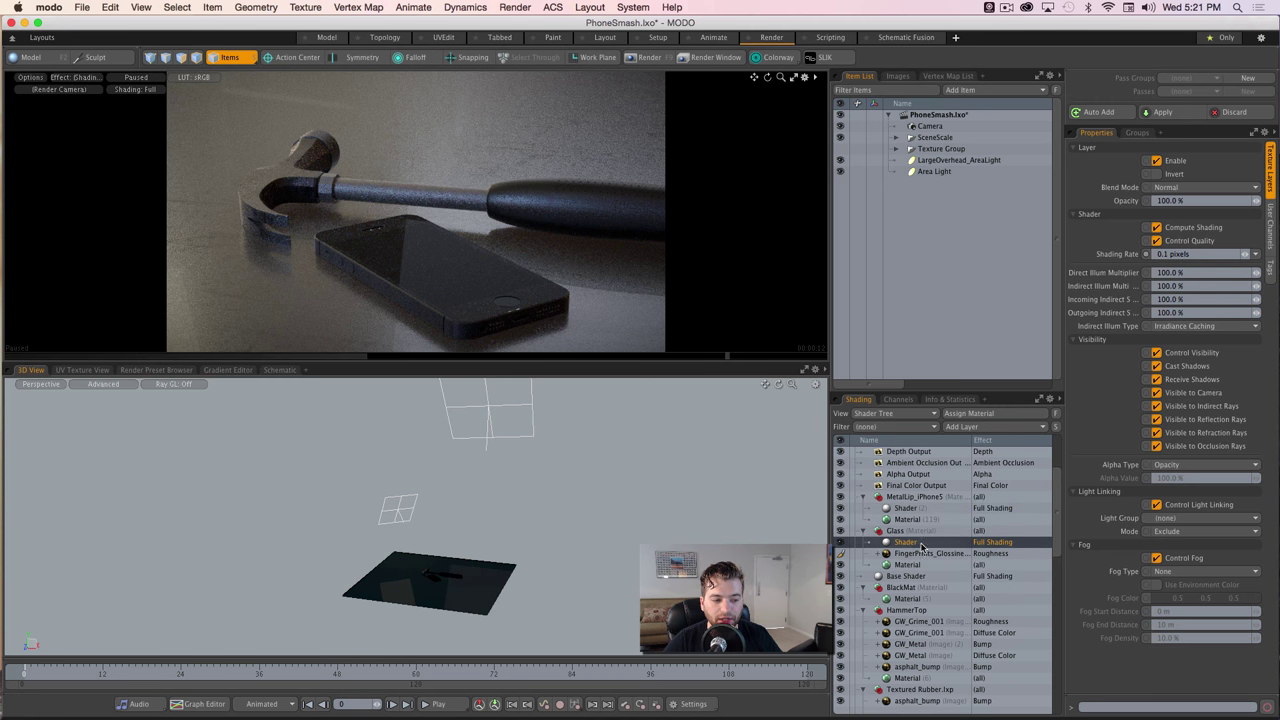
drag(1057, 503, 1060, 488)
click(906, 553)
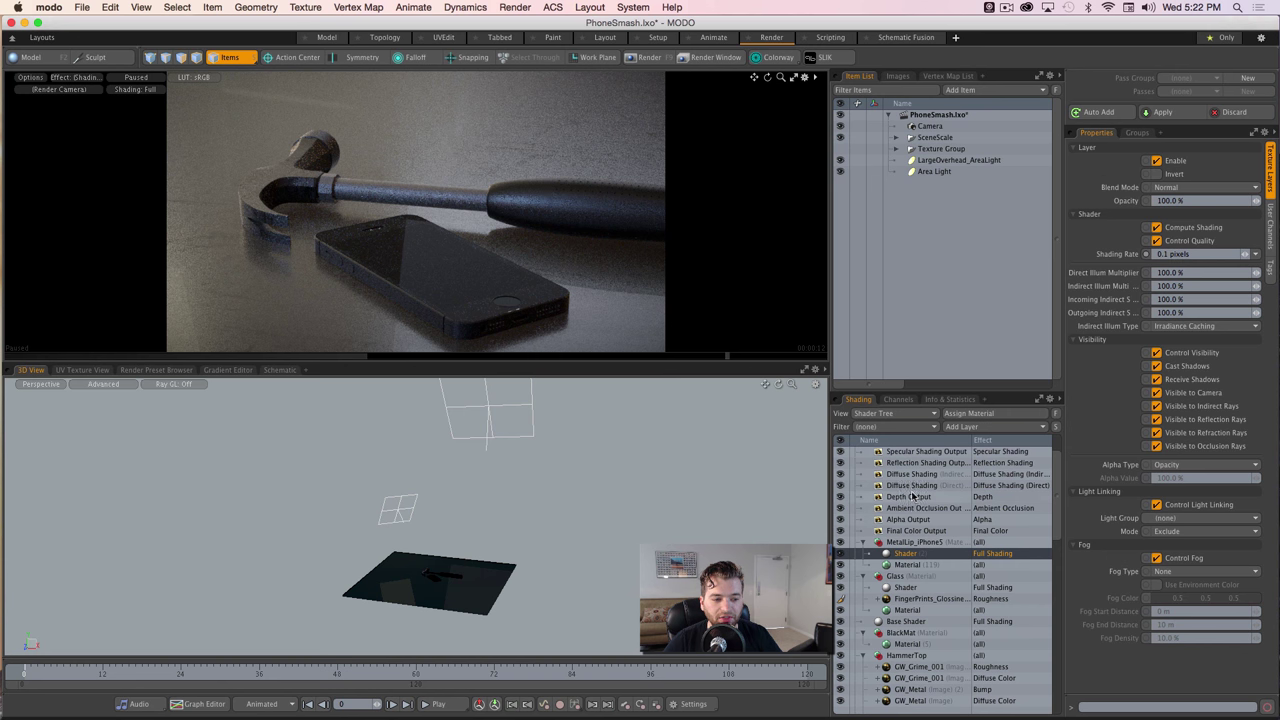
- Examine the Render item's frame properties and its antialiasing, ray tracing and direct illumination settings
scroll(911, 497, up, 2)
click(900, 453)
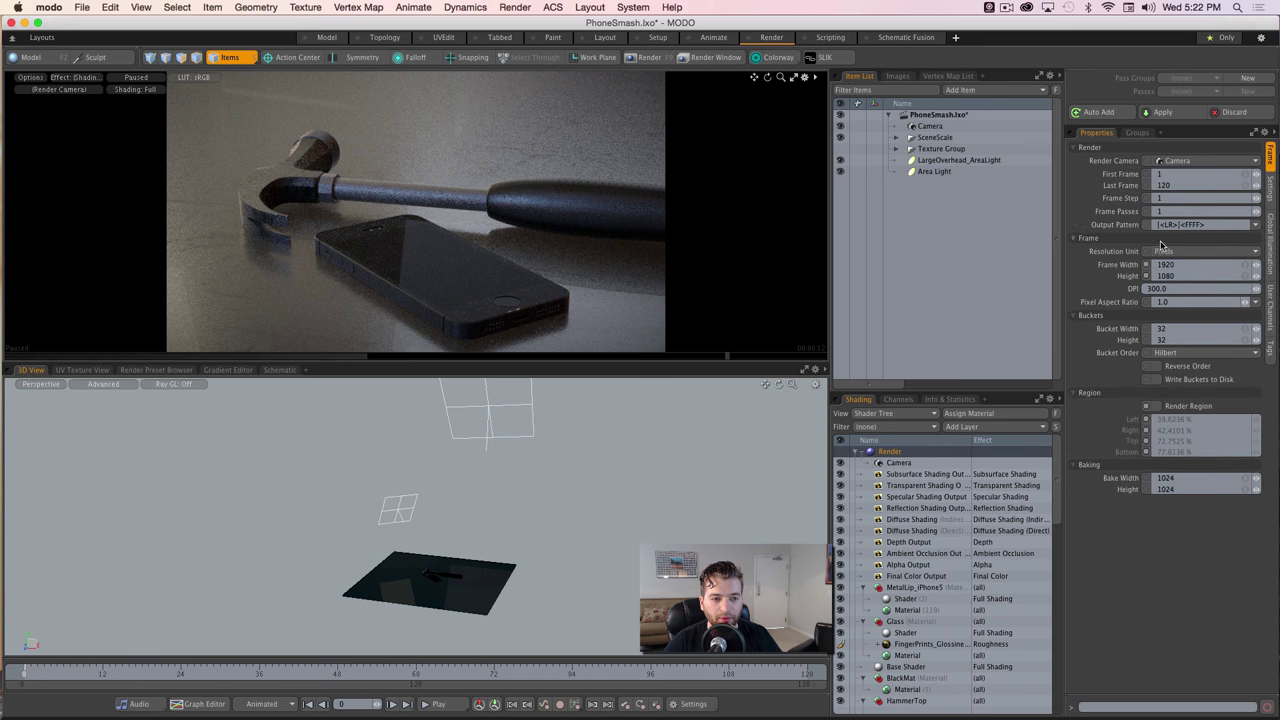
click(1270, 190)
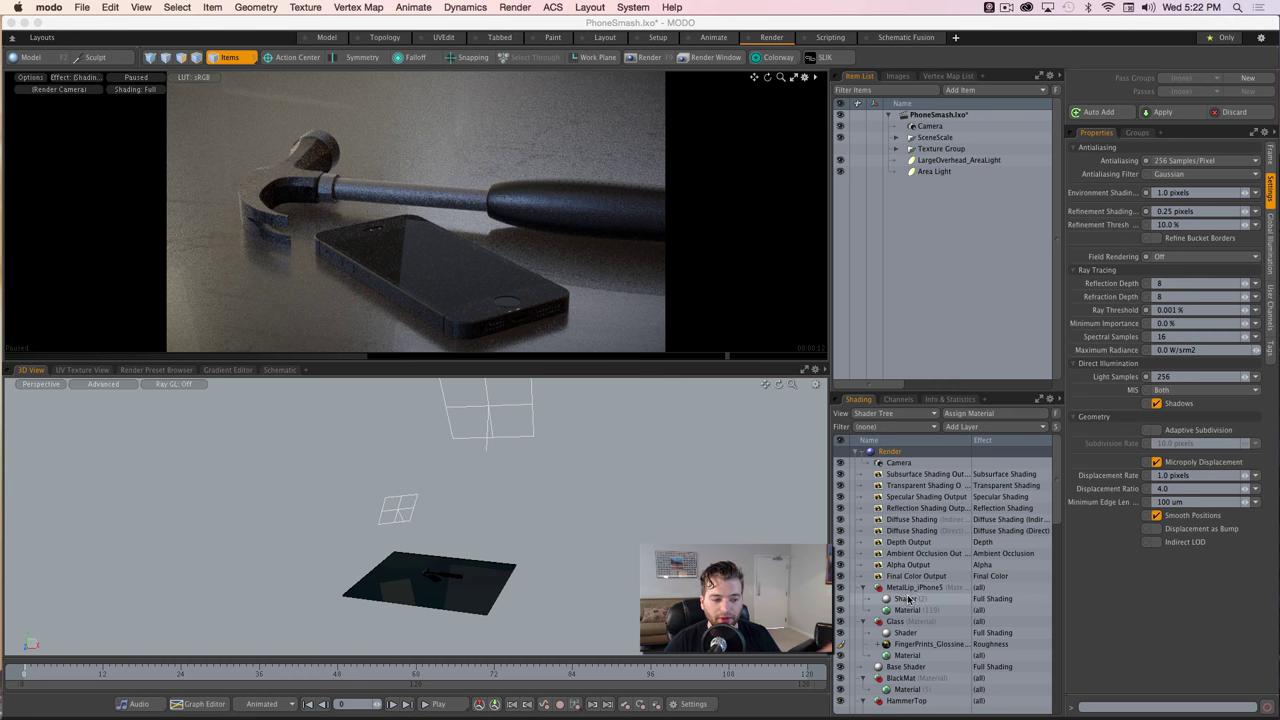
- Look through the Shader Tree's material groups and examine the HammerTop group's material, asphalt_bump, GW_Metal and GW_Grime_001 layers
scroll(906, 601, down, 3)
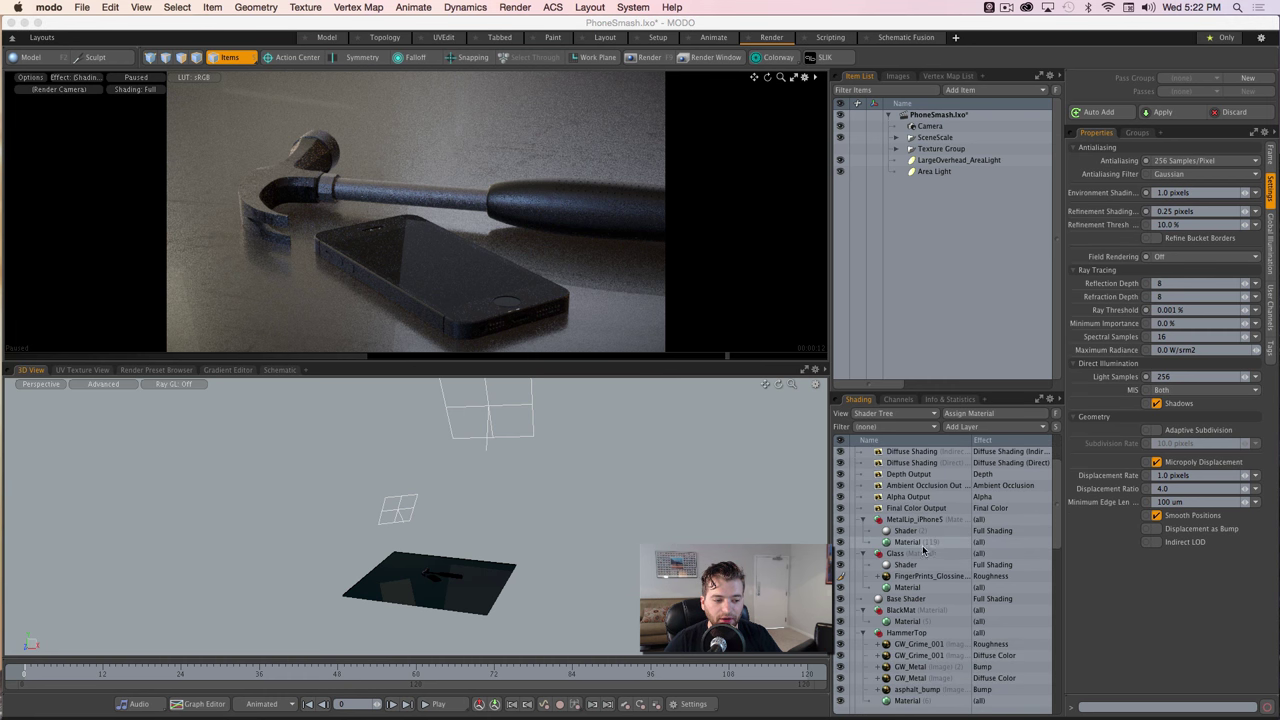
scroll(930, 620, down, 10)
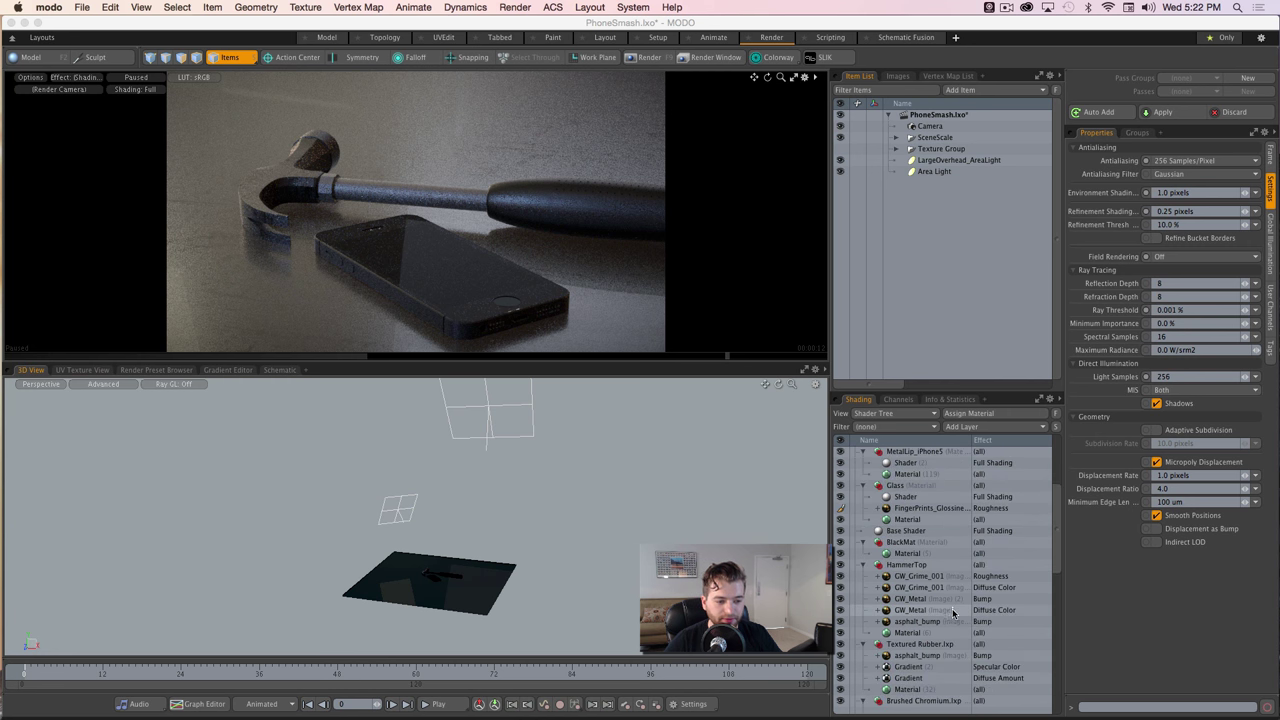
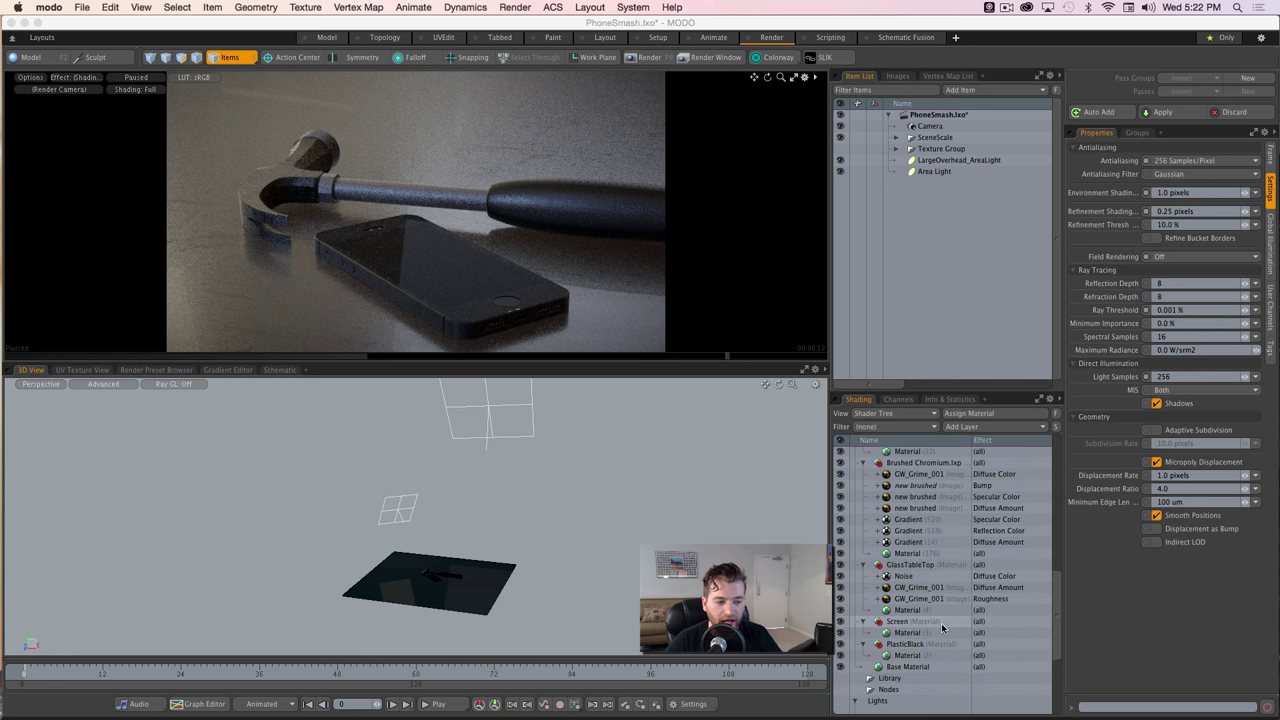
scroll(1060, 592, down, 1)
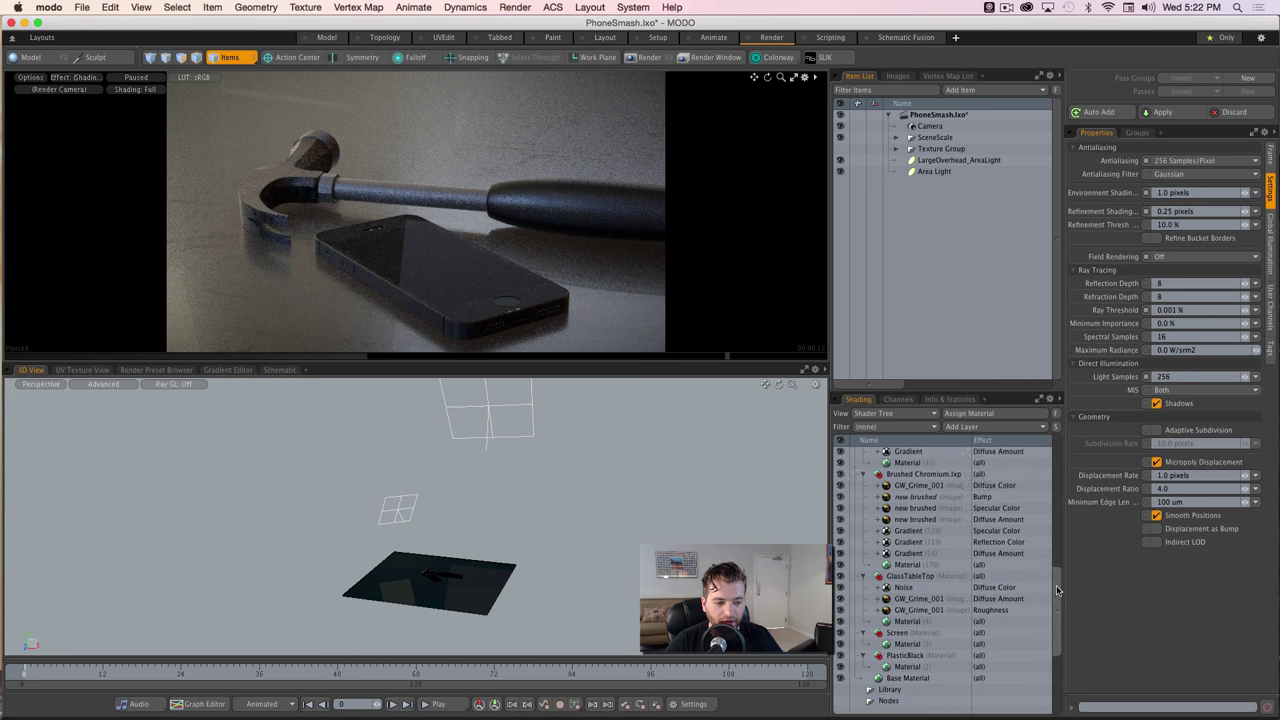
drag(1059, 597, 1060, 541)
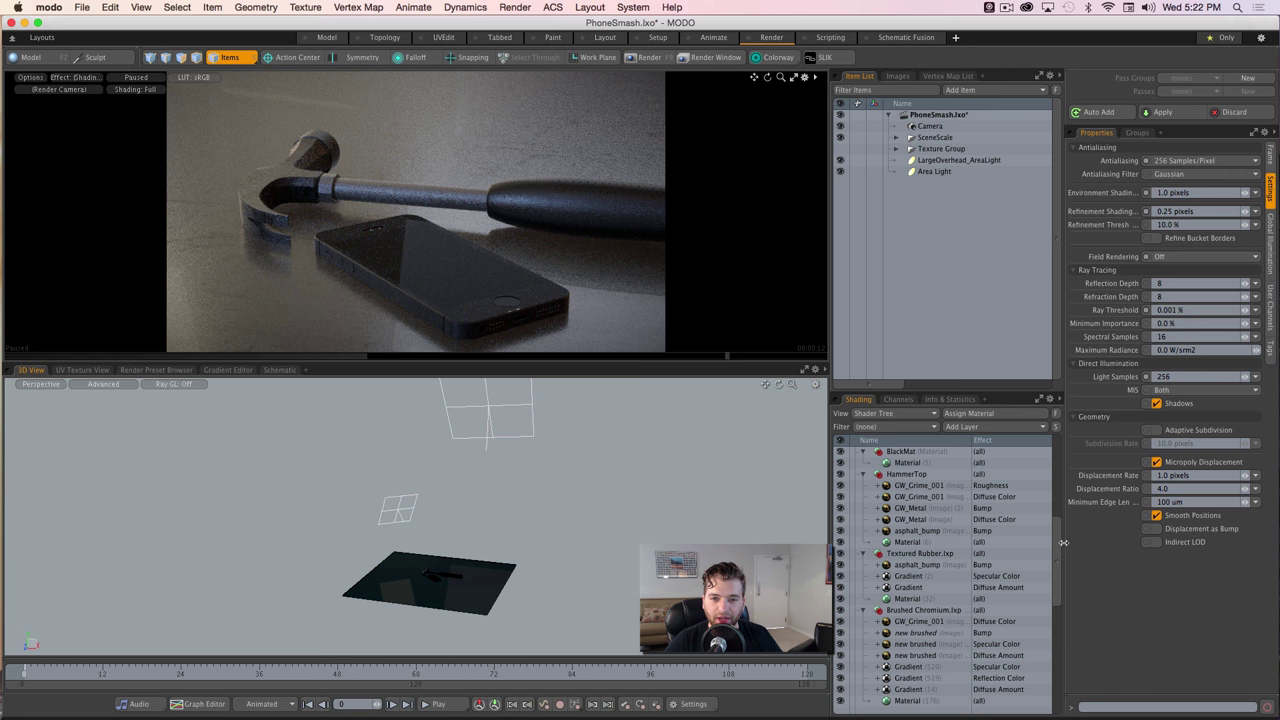
click(909, 542)
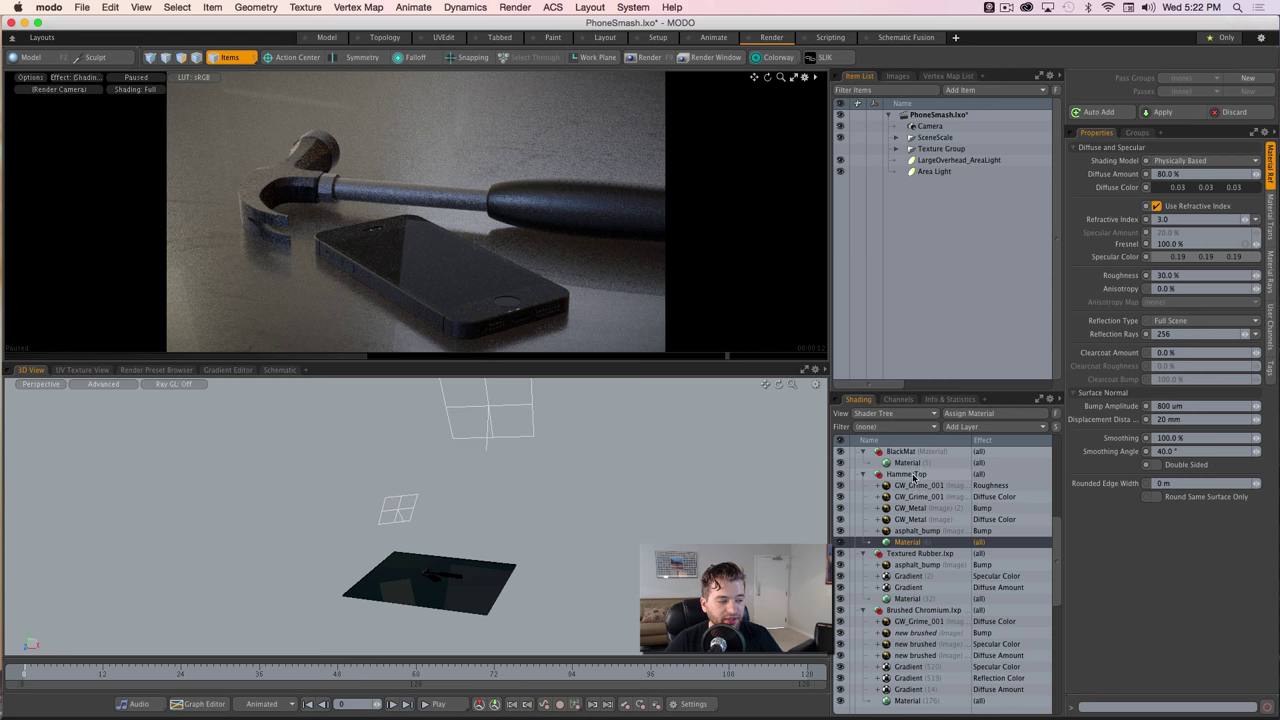
click(918, 532)
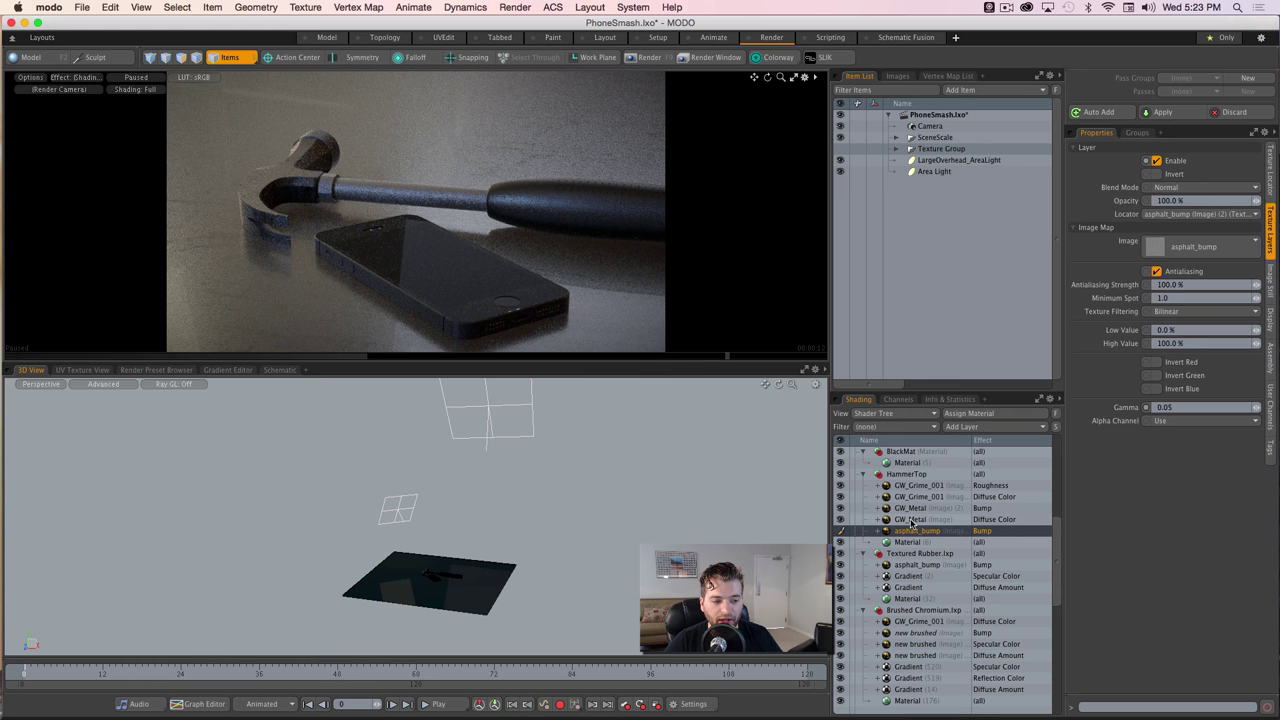
click(908, 521)
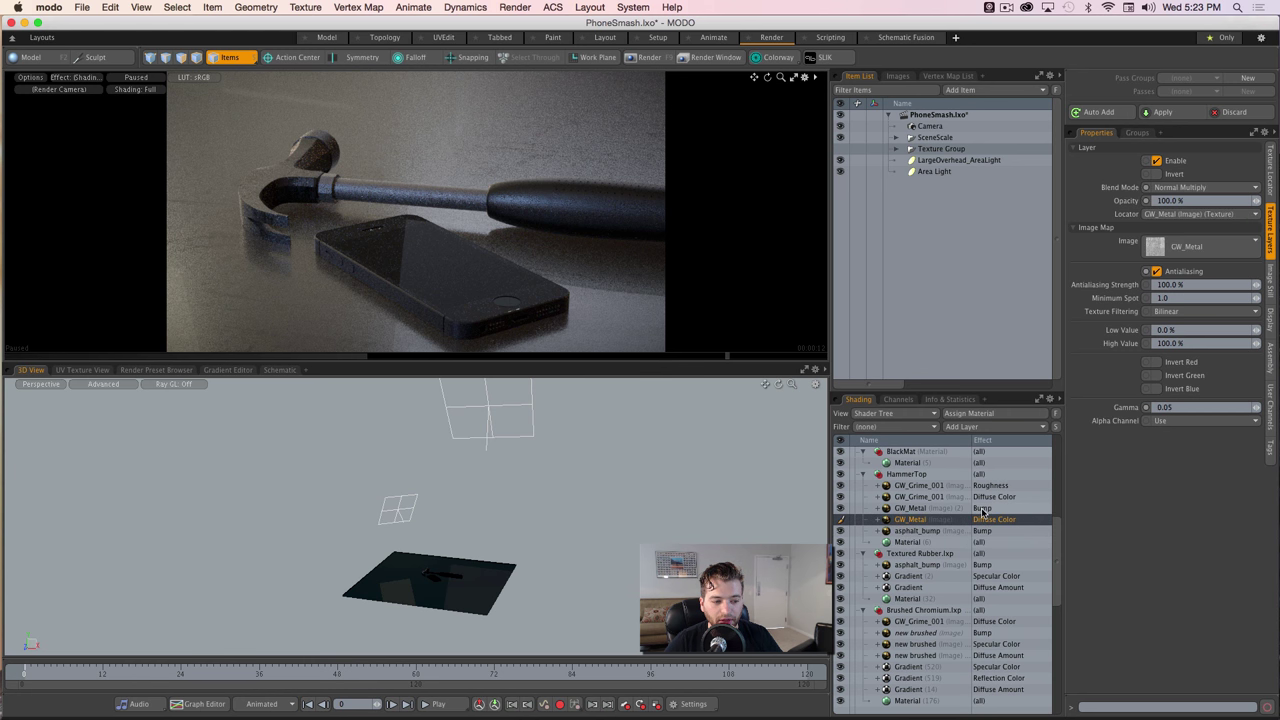
click(921, 507)
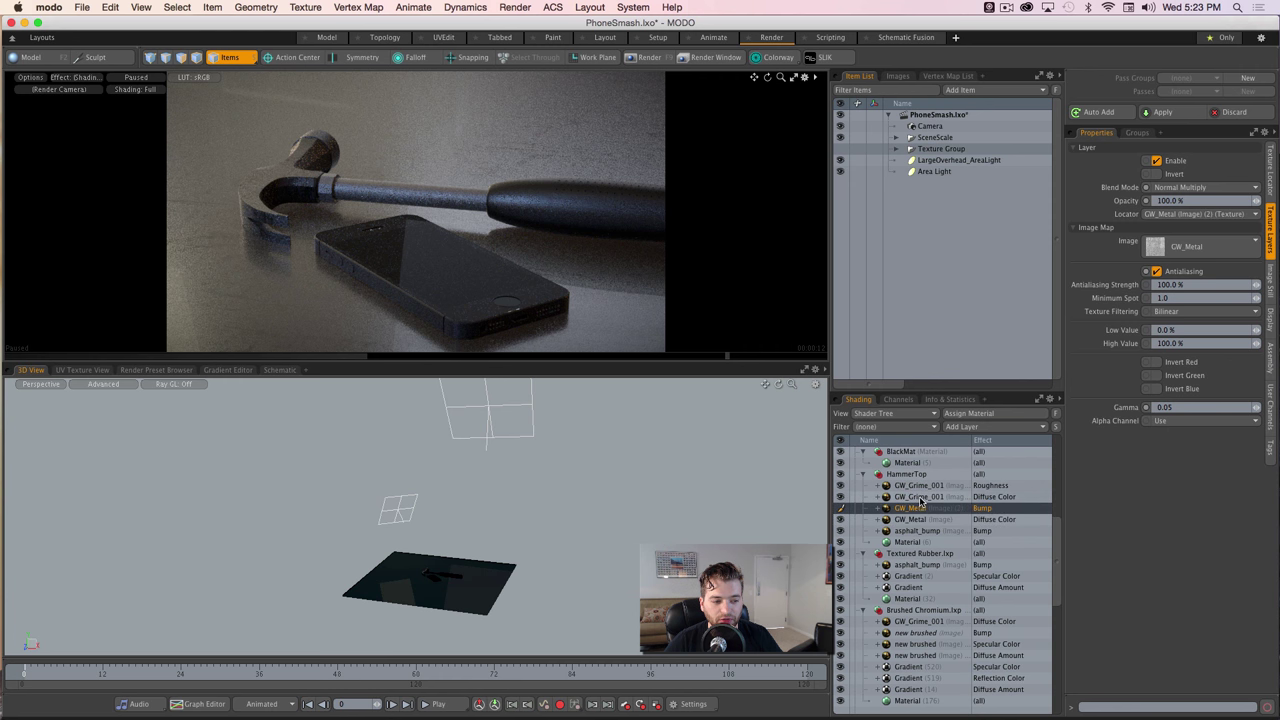
click(921, 498)
click(922, 486)
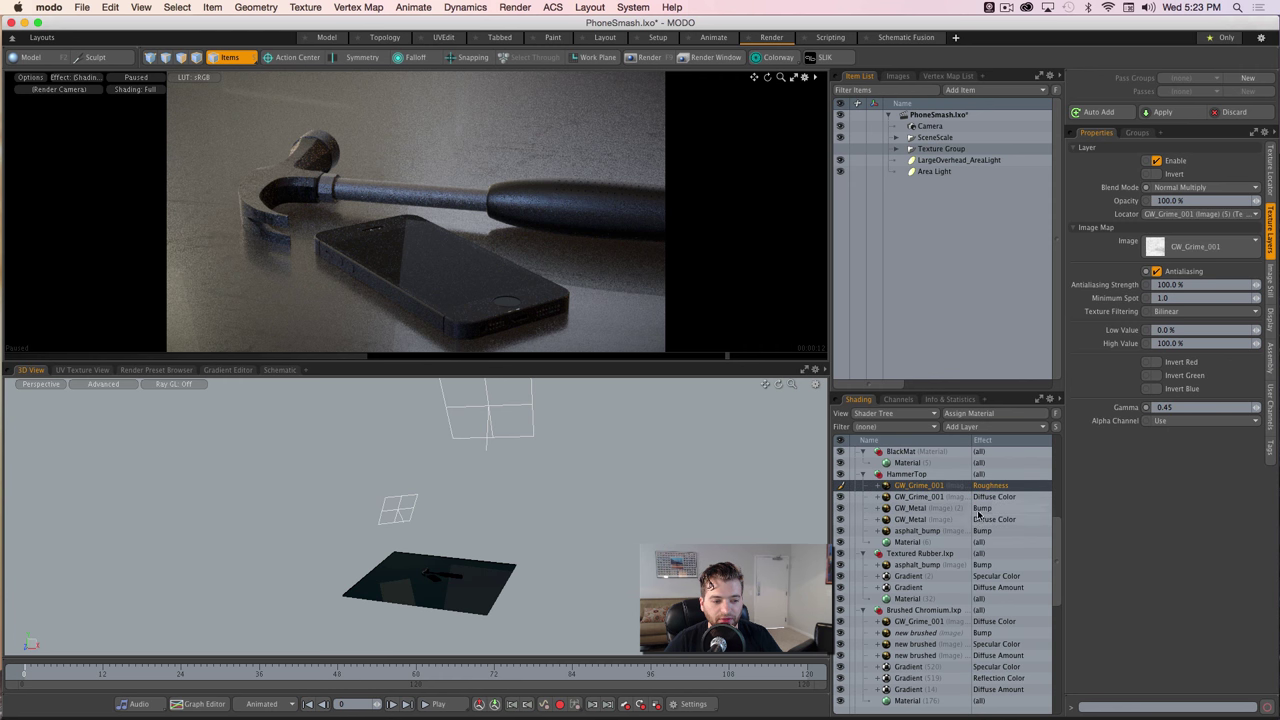
click(938, 543)
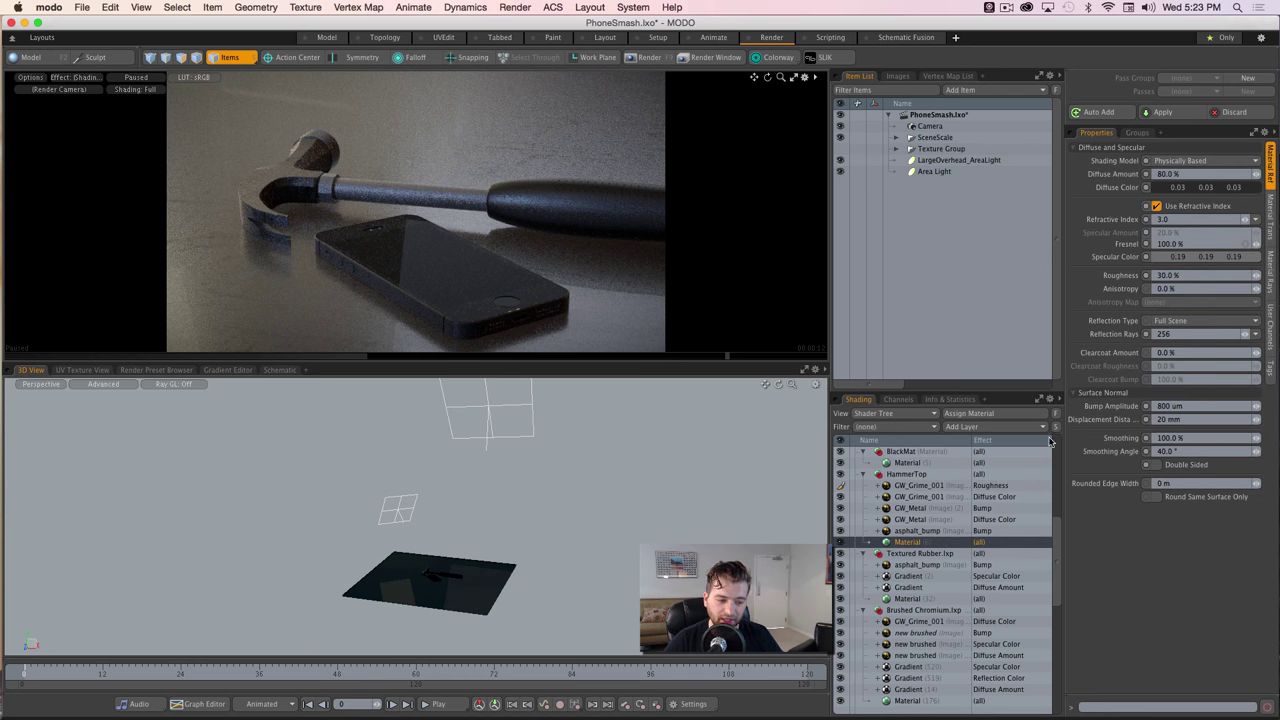
scroll(1063, 554, down, 3)
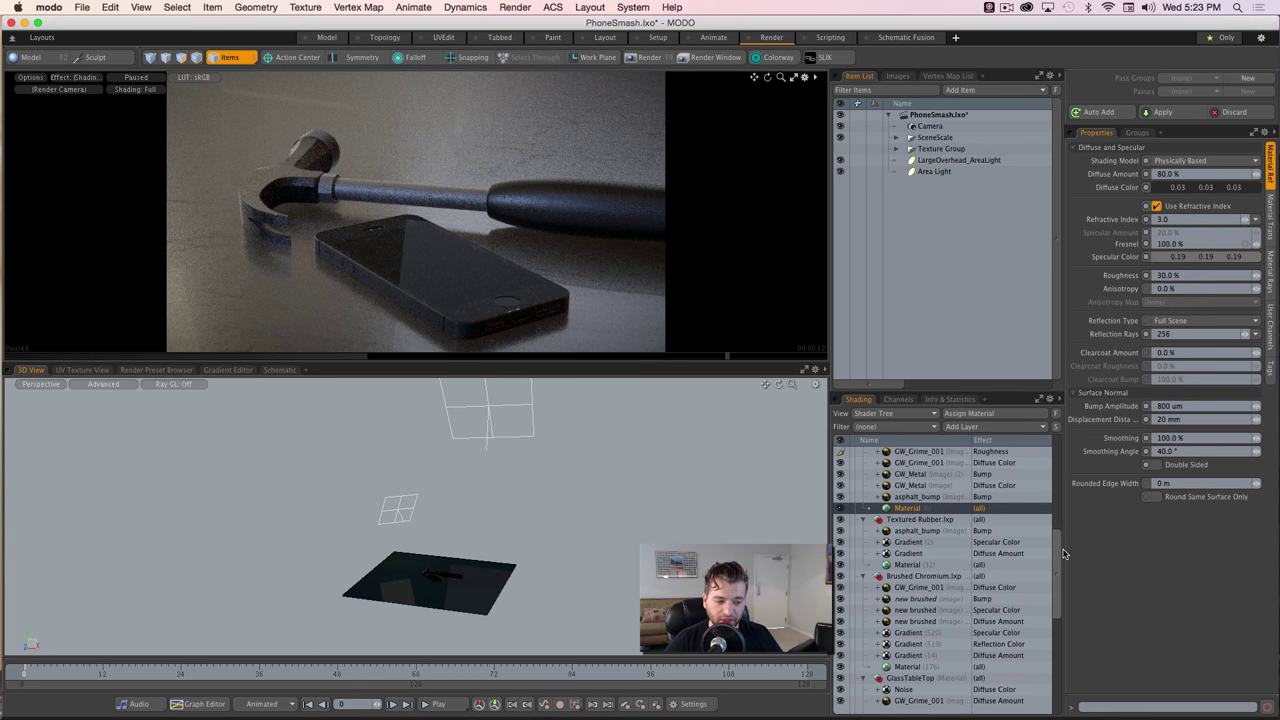
mouse_move(1063, 555)
mouse_down()
mouse_move(1062, 529)
mouse_move(1065, 555)
mouse_up()
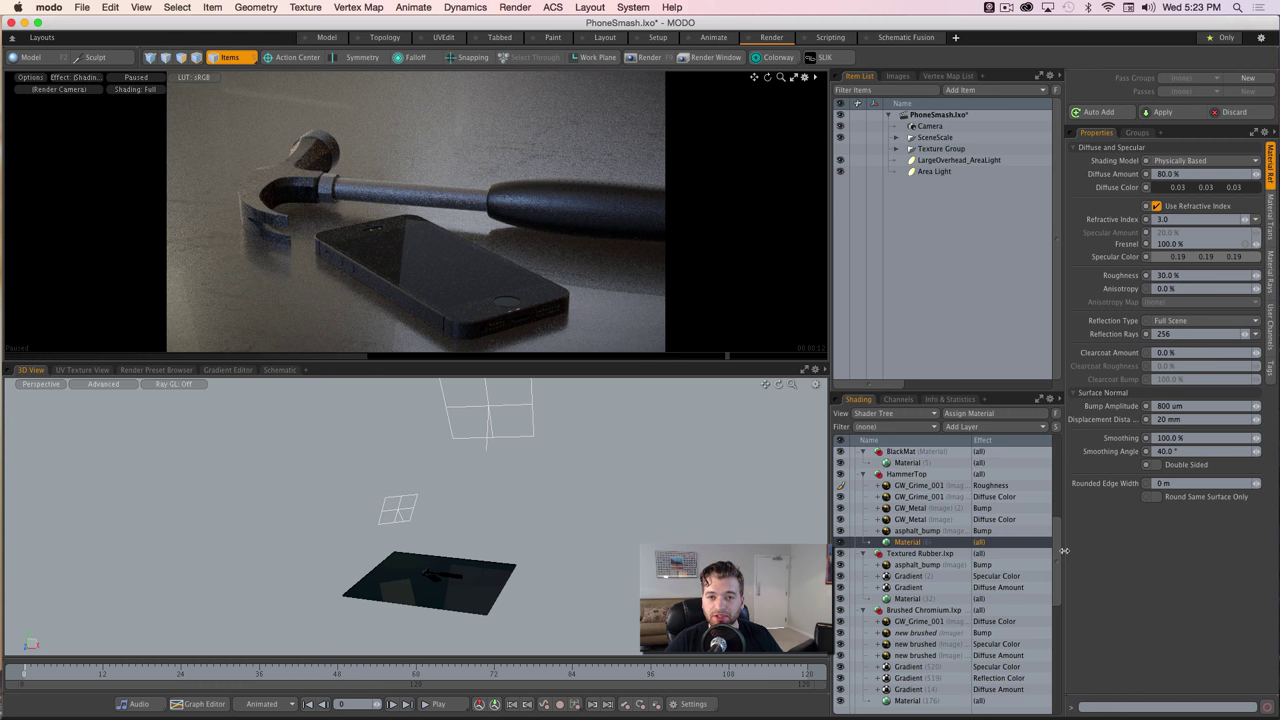
drag(1058, 550, 1058, 541)
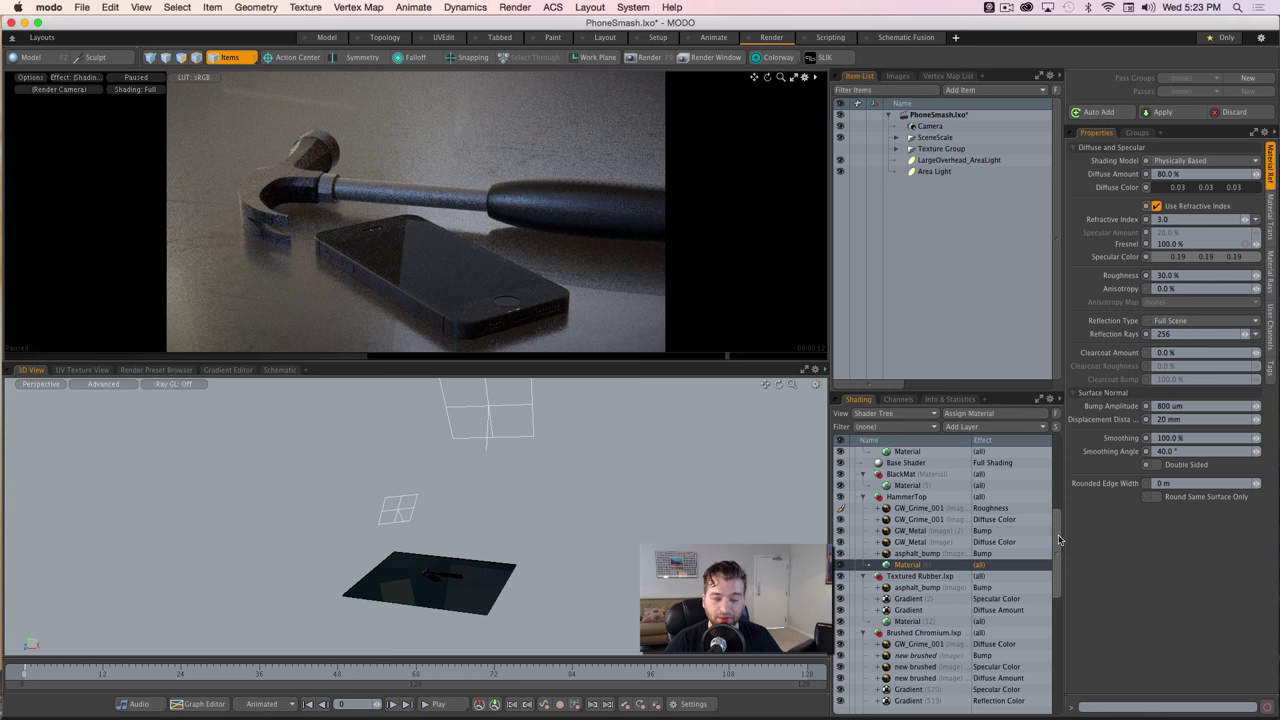
drag(1058, 540, 1075, 512)
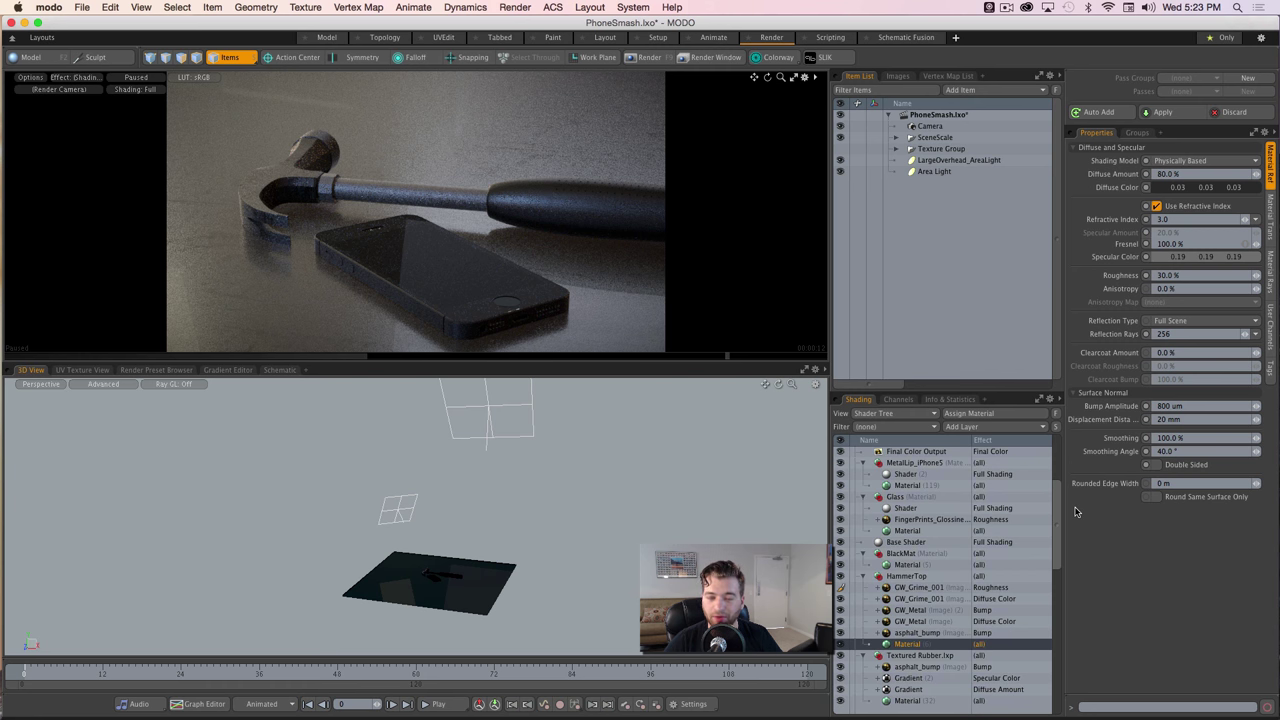
drag(1075, 512, 1075, 532)
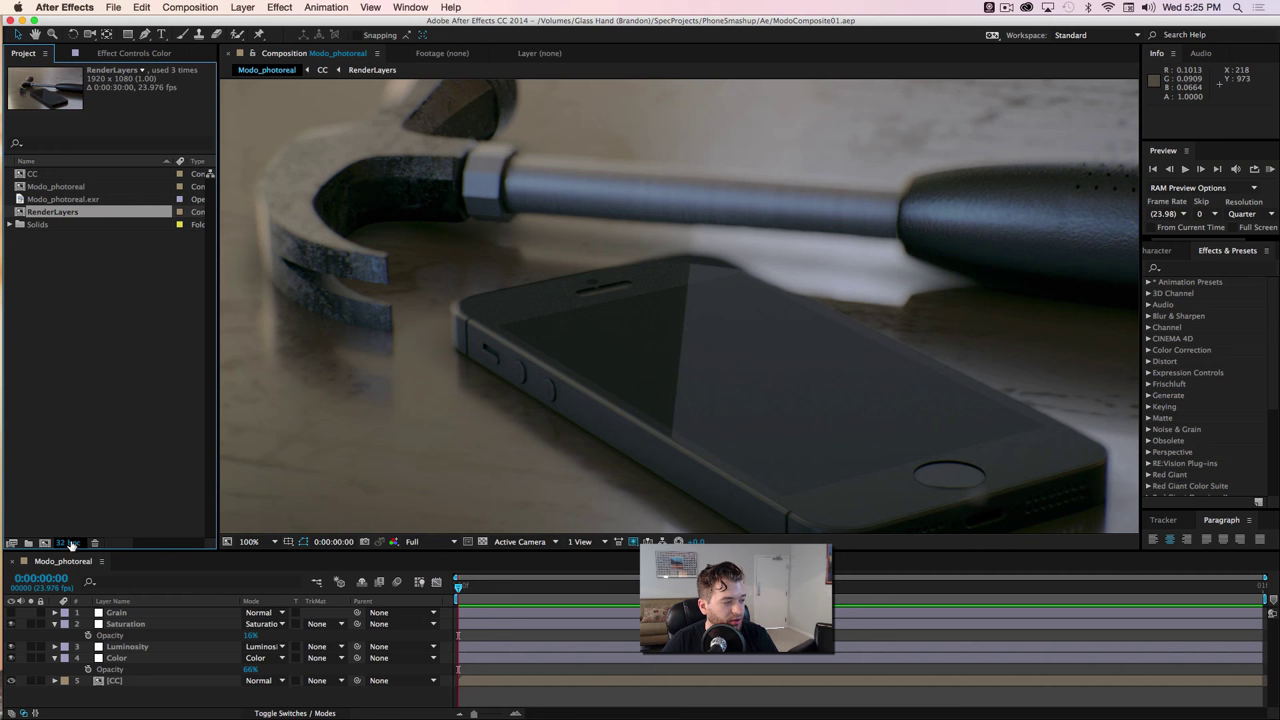
- In After Effects, review the project's color depth and working space settings, and make the timeline area taller
click(80, 543)
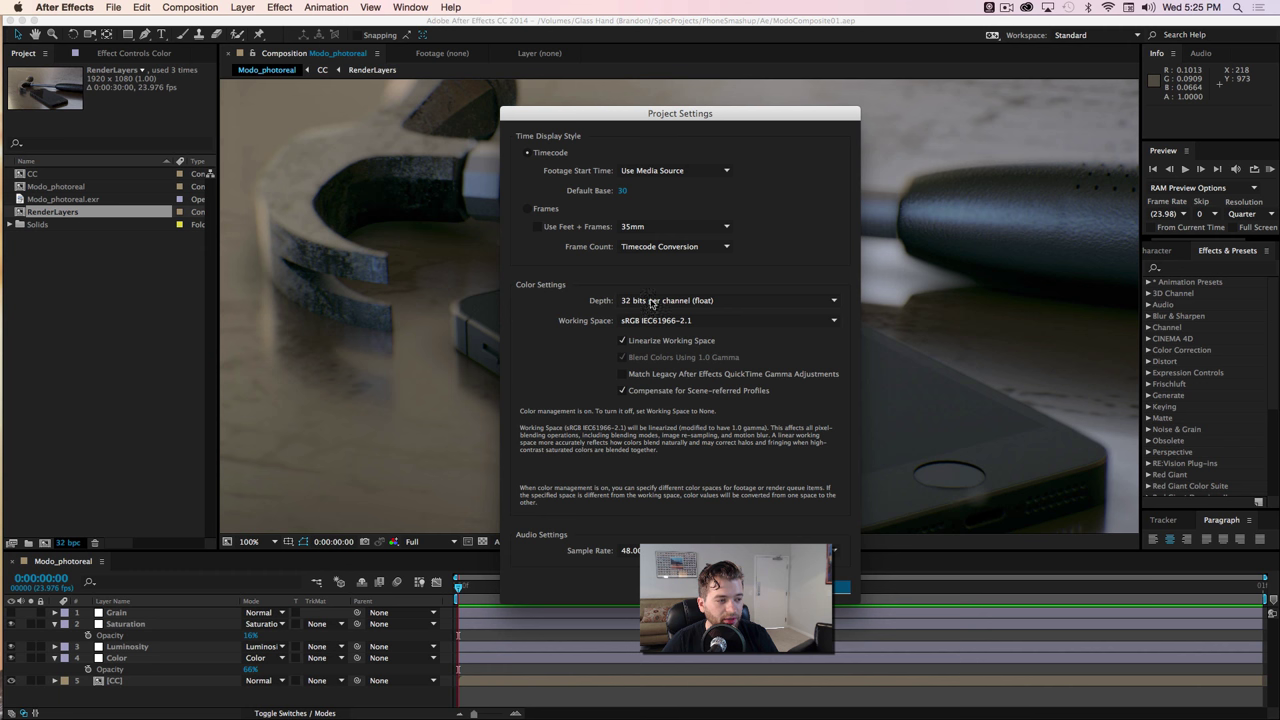
click(645, 302)
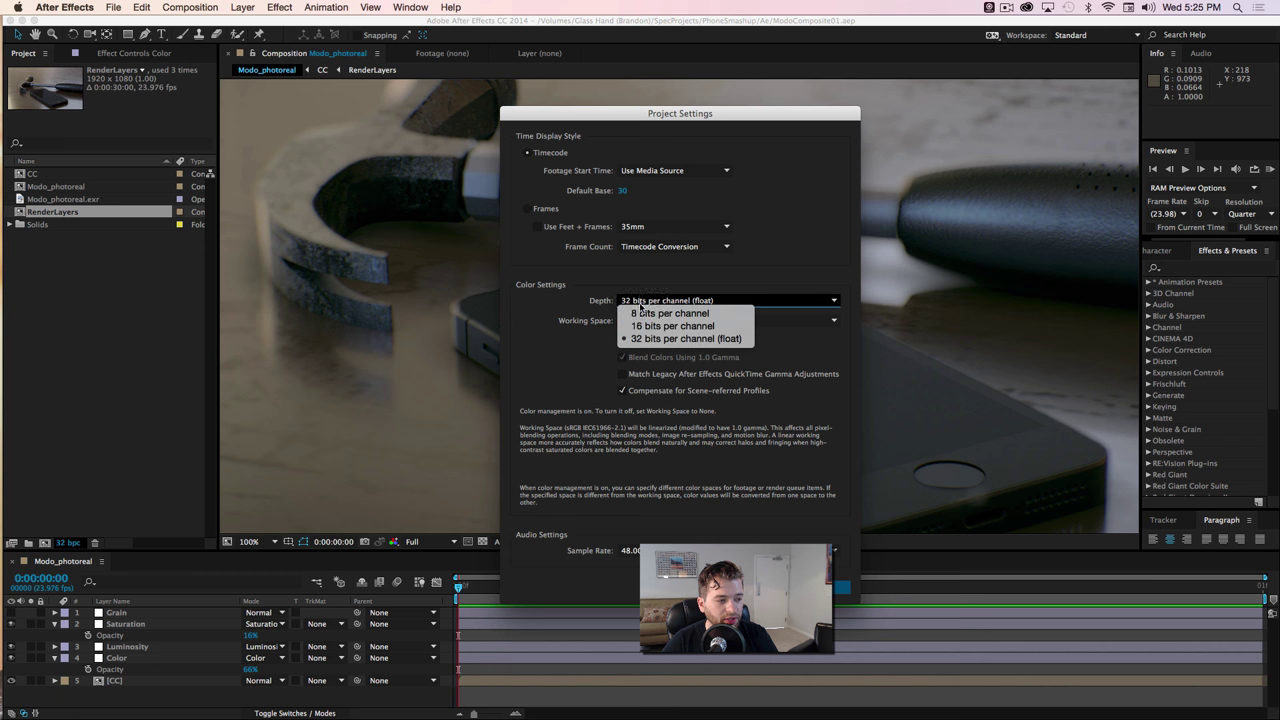
click(565, 380)
click(708, 321)
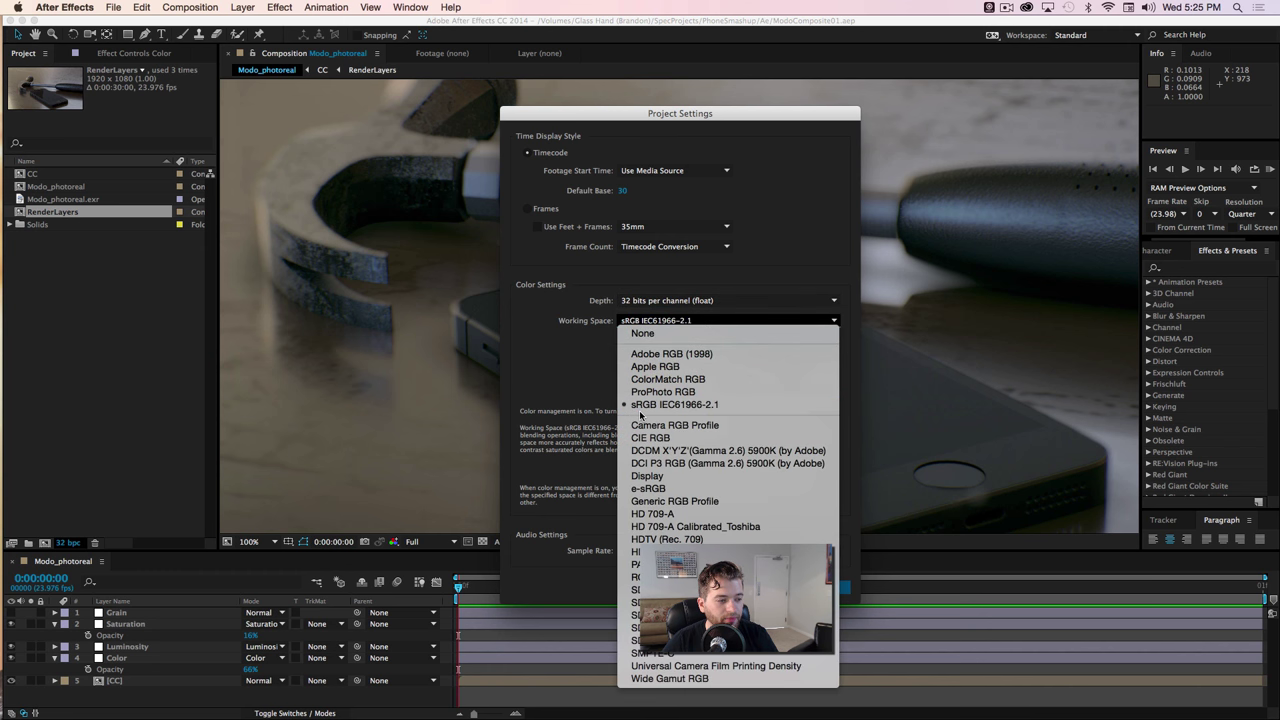
click(575, 356)
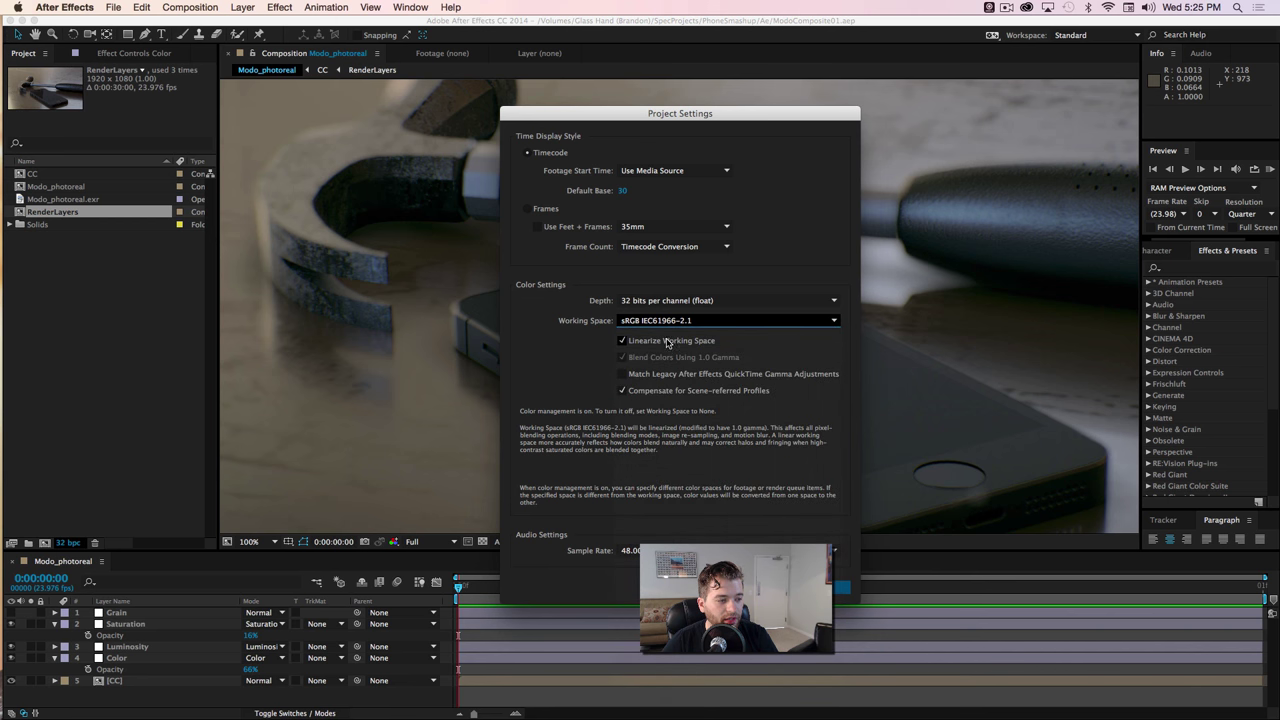
click(838, 590)
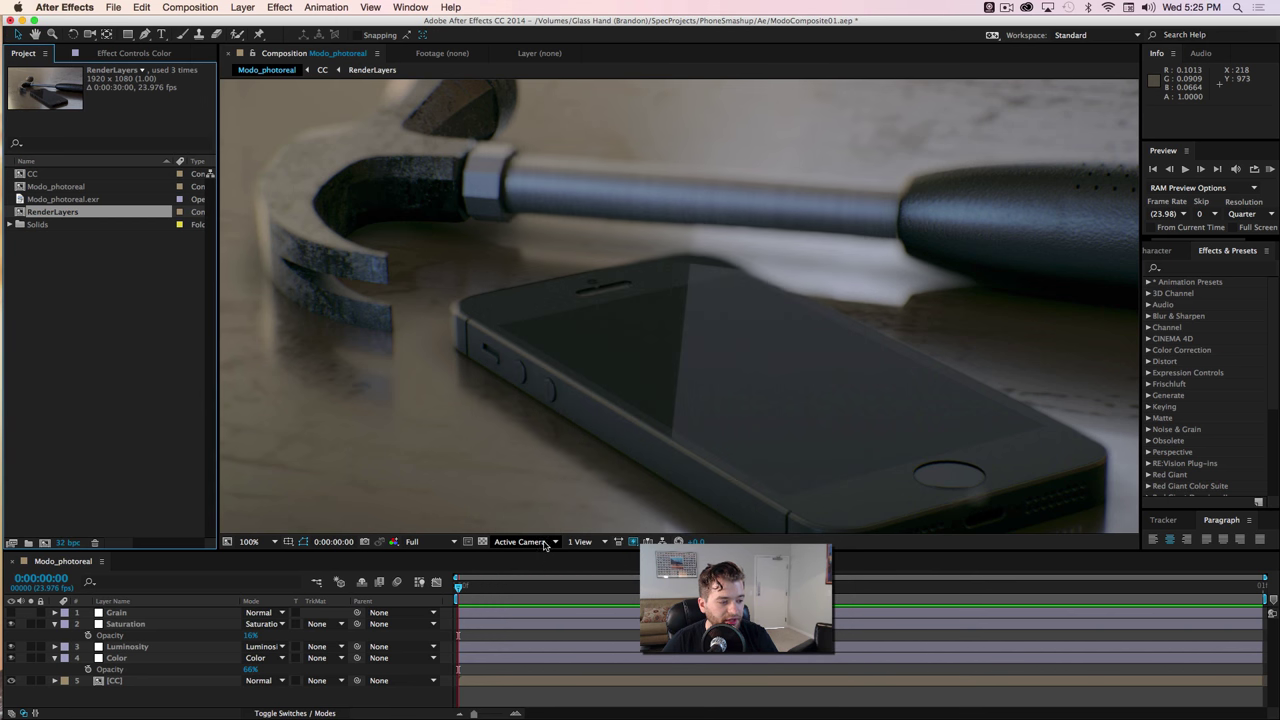
drag(537, 552, 537, 501)
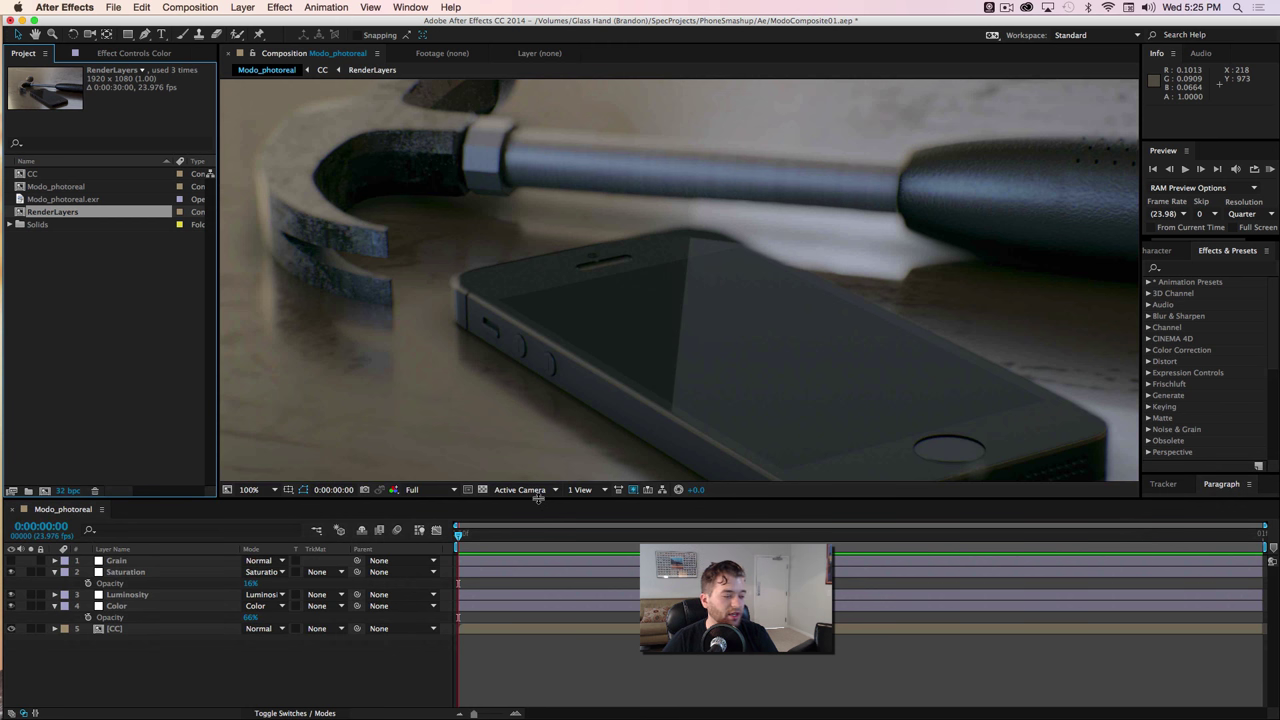
- Switch back to MODO and review the Color Management preferences for the default colorspaces, closing the preferences when done
key(super+Tab)
key(super+Tab)
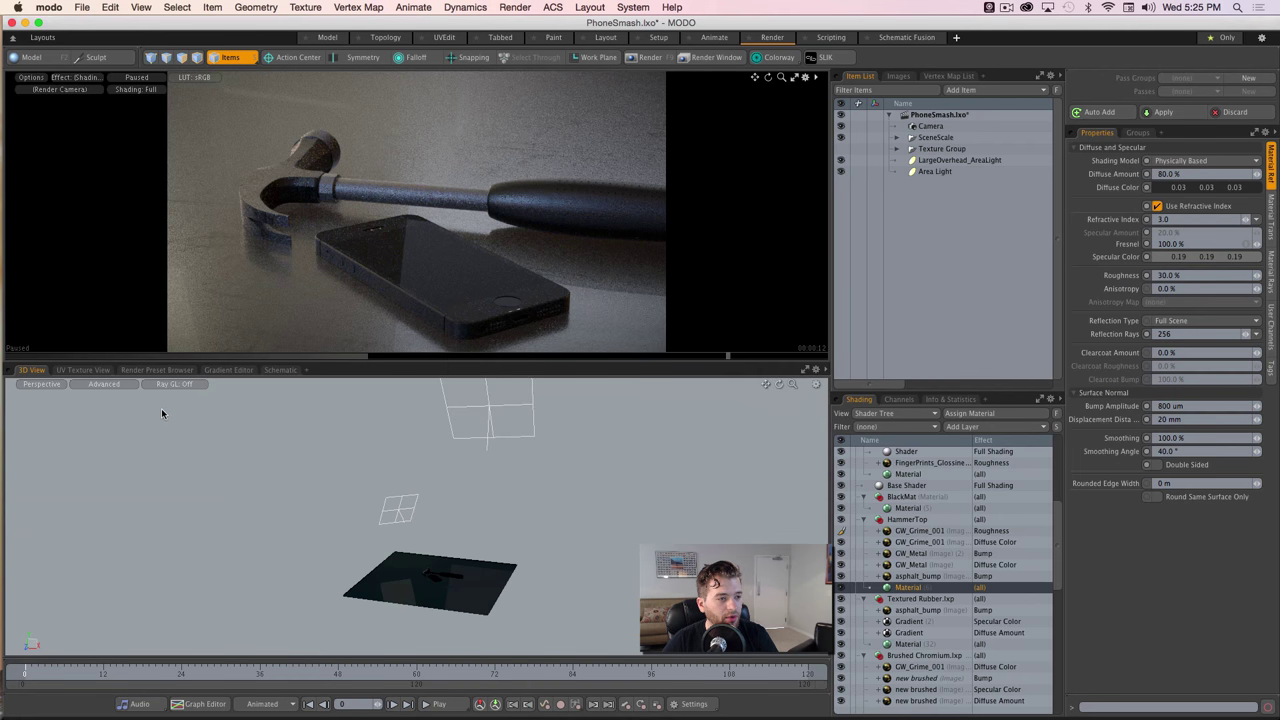
drag(1057, 509, 1067, 451)
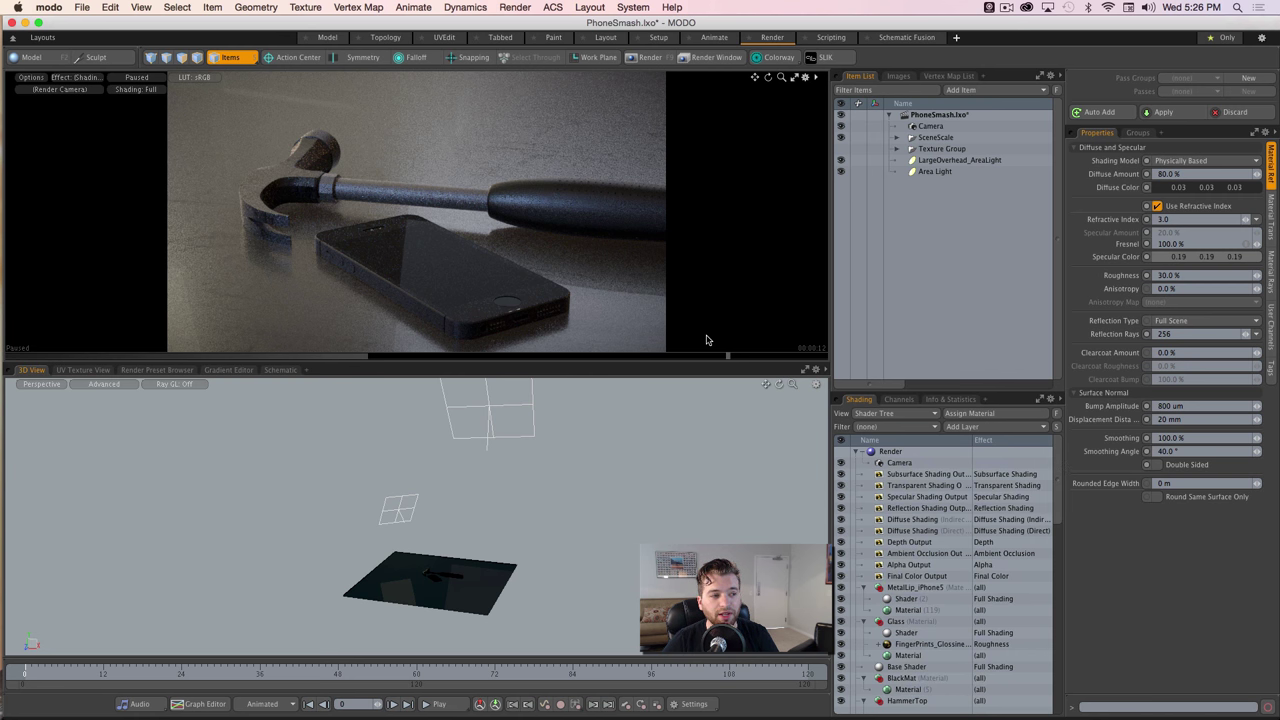
click(40, 7)
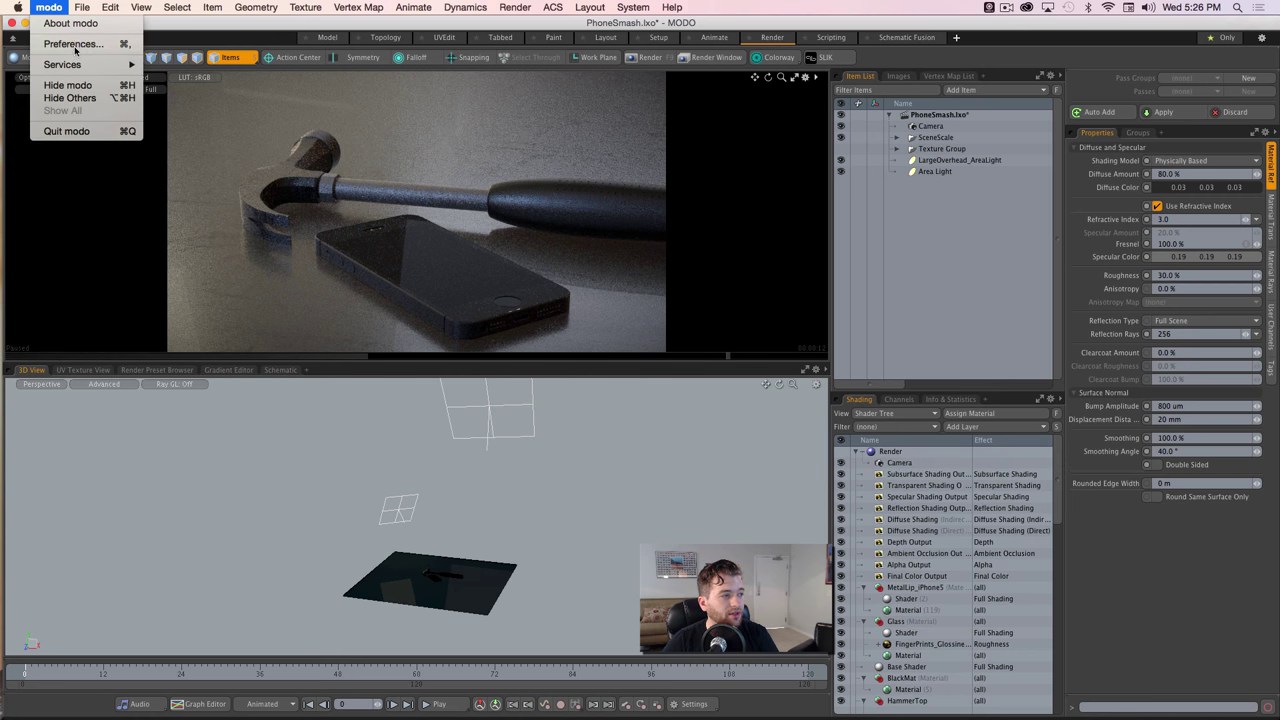
click(60, 40)
scroll(486, 490, down, 3)
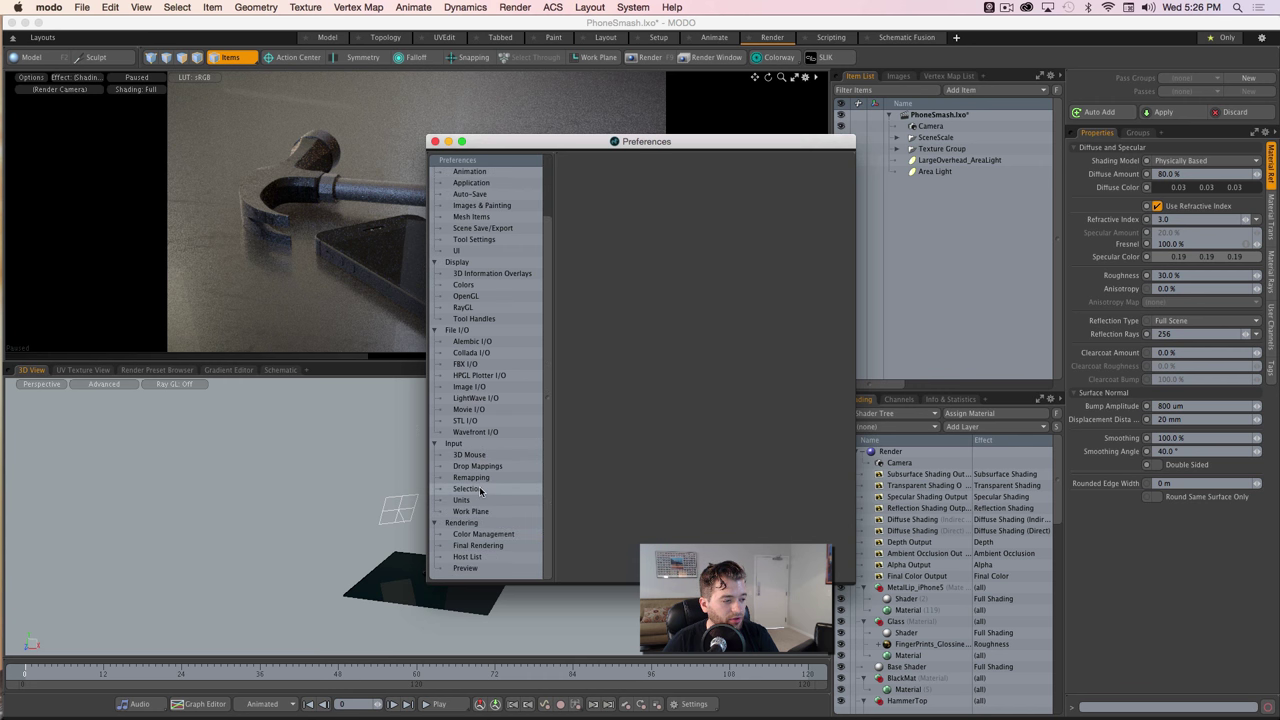
click(500, 538)
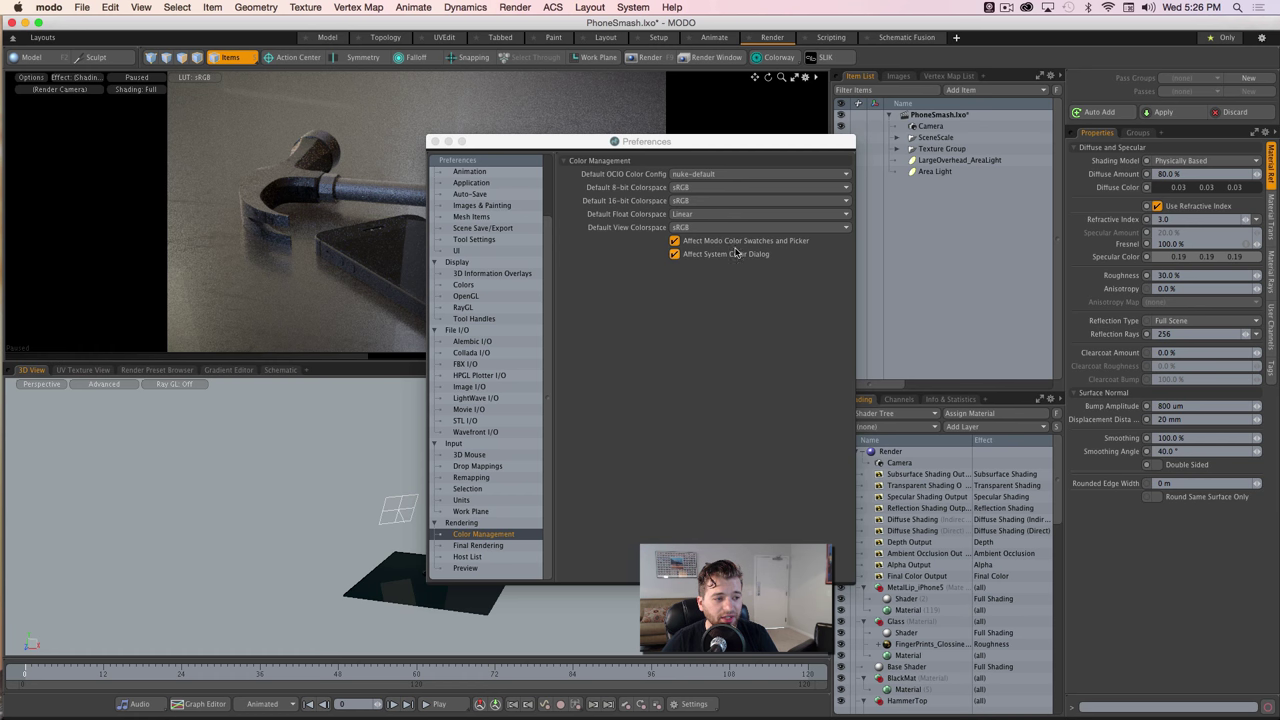
click(436, 142)
- Return to the After Effects composition and close the MODO Render window covering it
key(super+Tab)
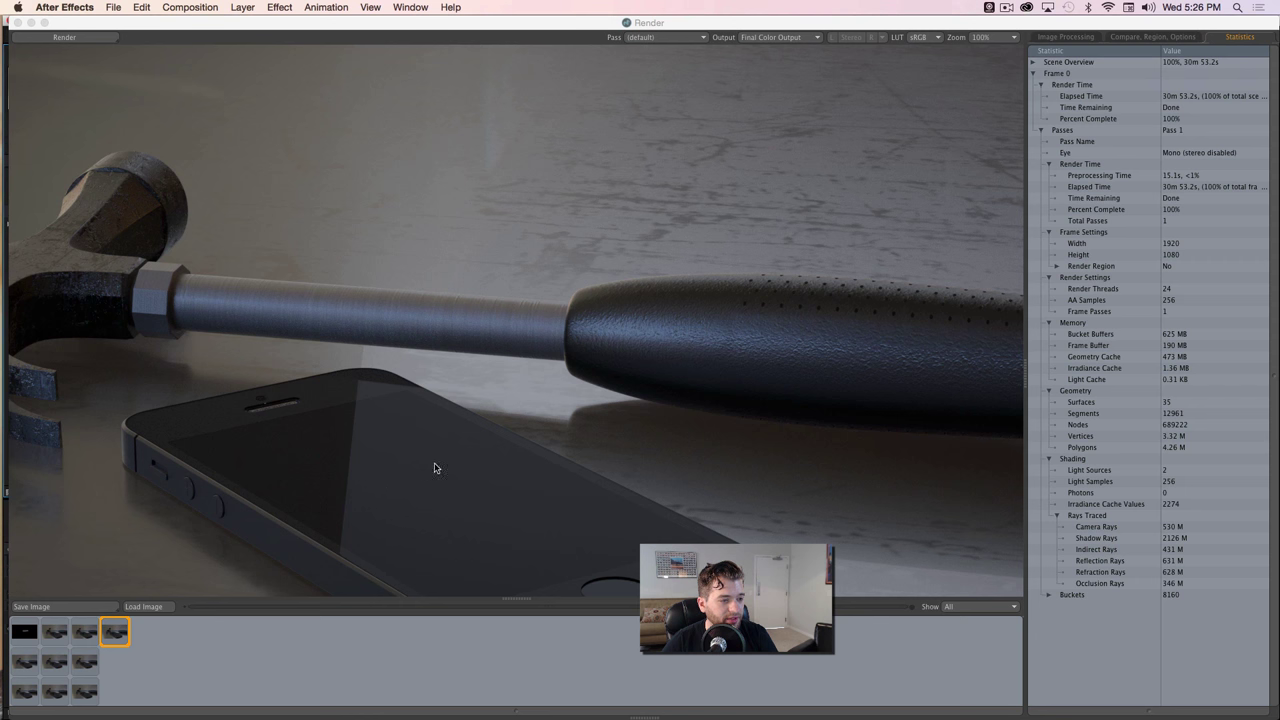
click(17, 22)
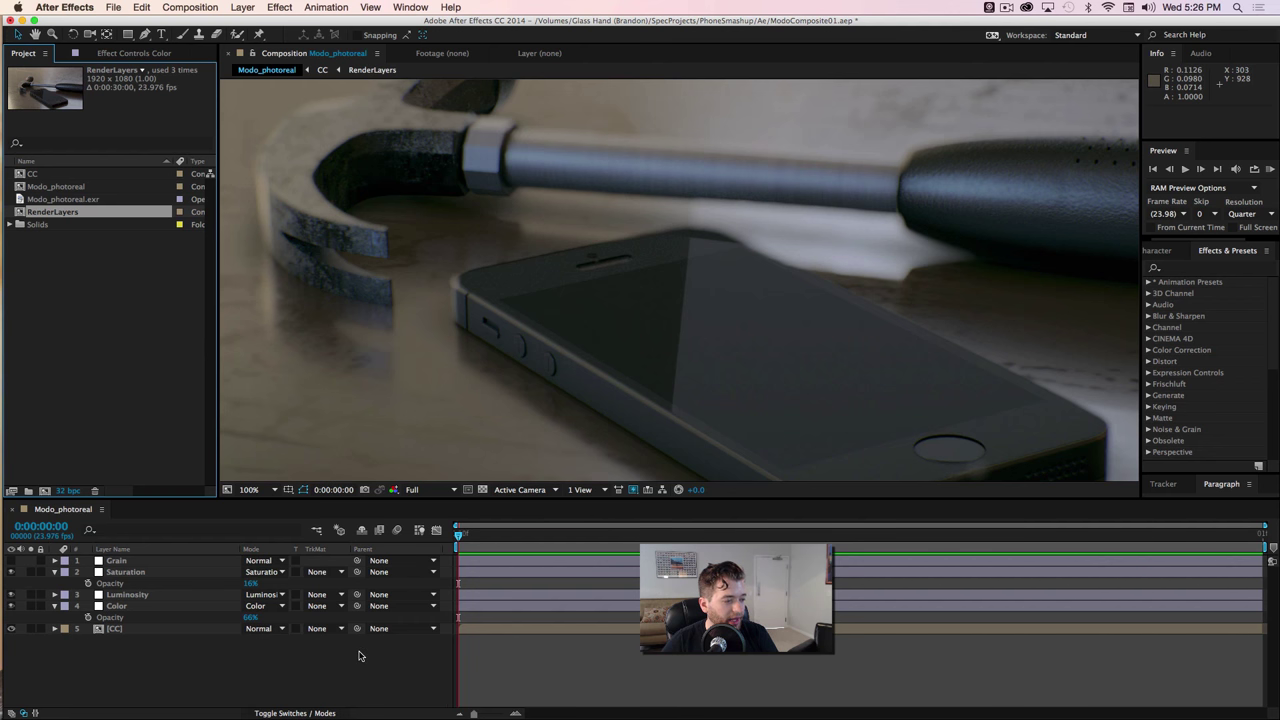
- Open the RenderLayers composition nested inside CC and solo its Direct and Indirect passes in turn to examine each one
double_click(114, 628)
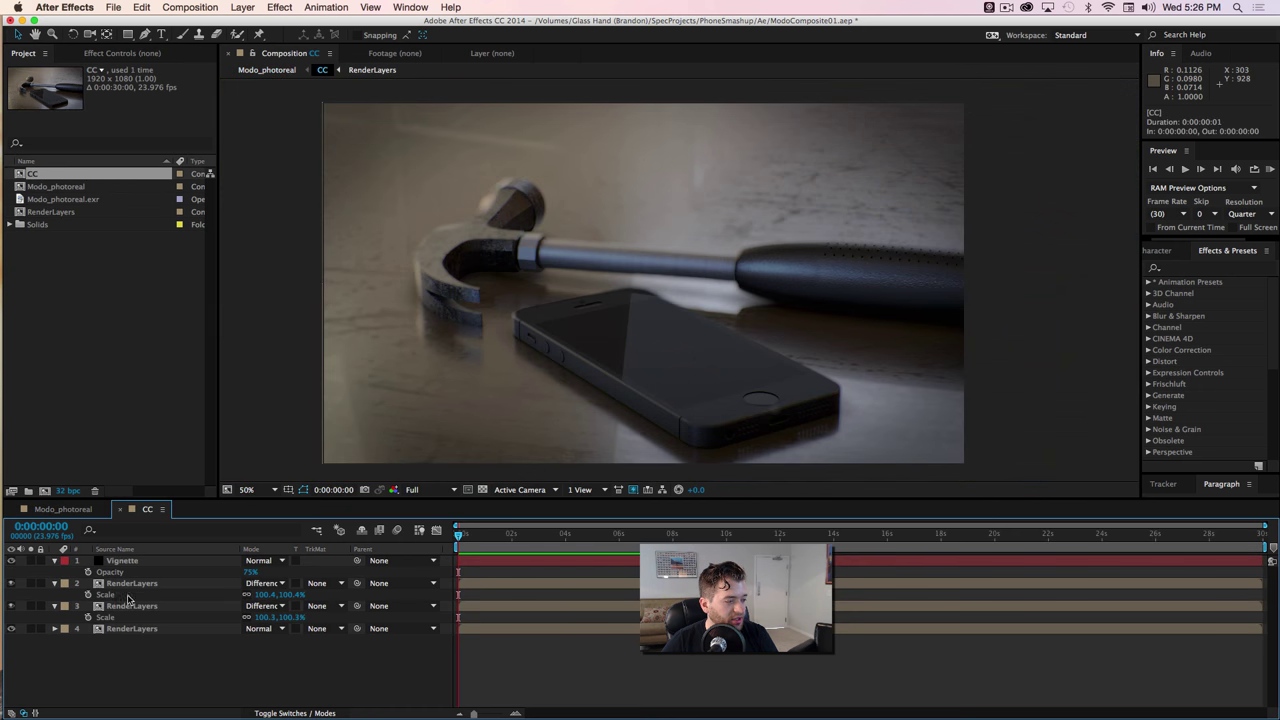
double_click(136, 588)
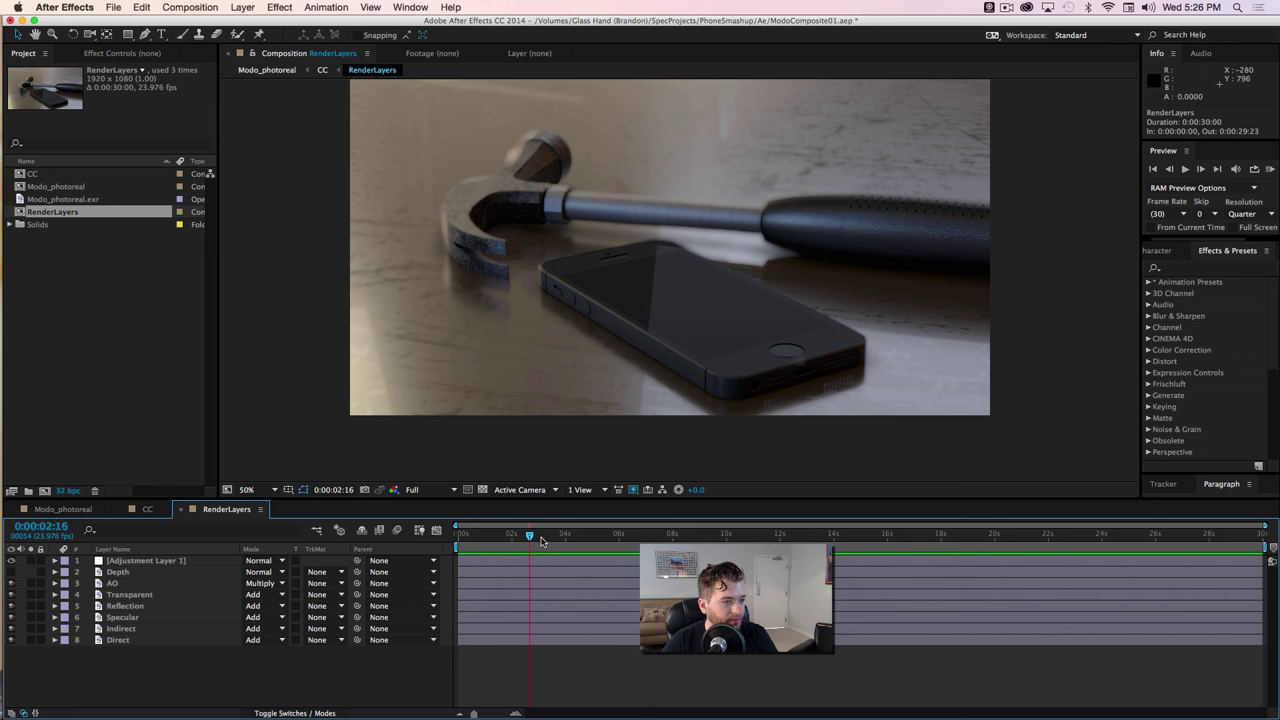
click(119, 640)
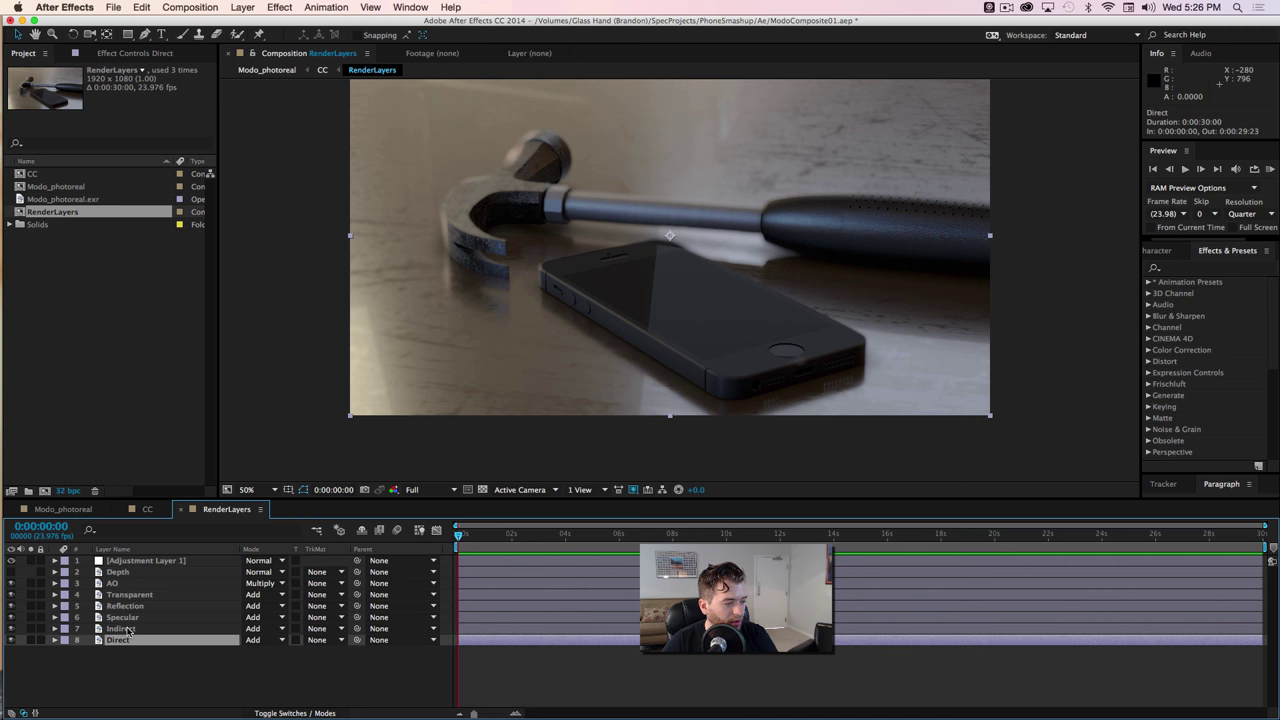
click(124, 630)
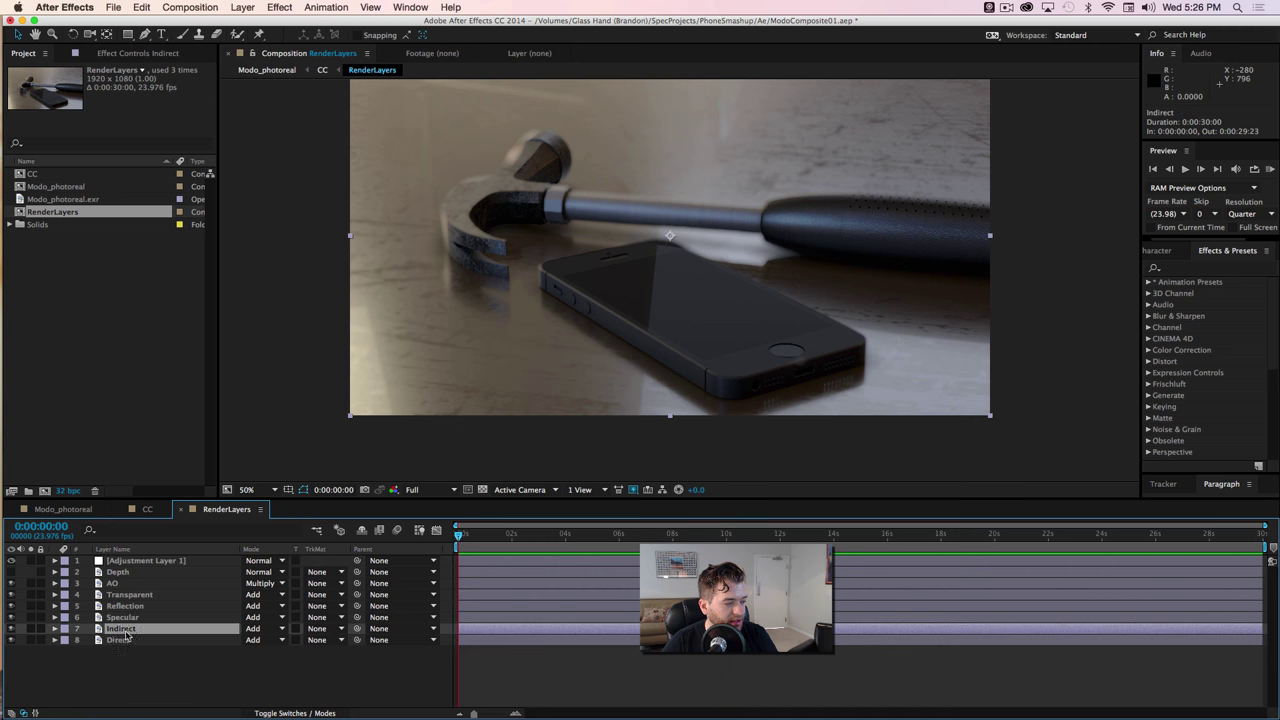
click(30, 640)
click(30, 640)
click(30, 629)
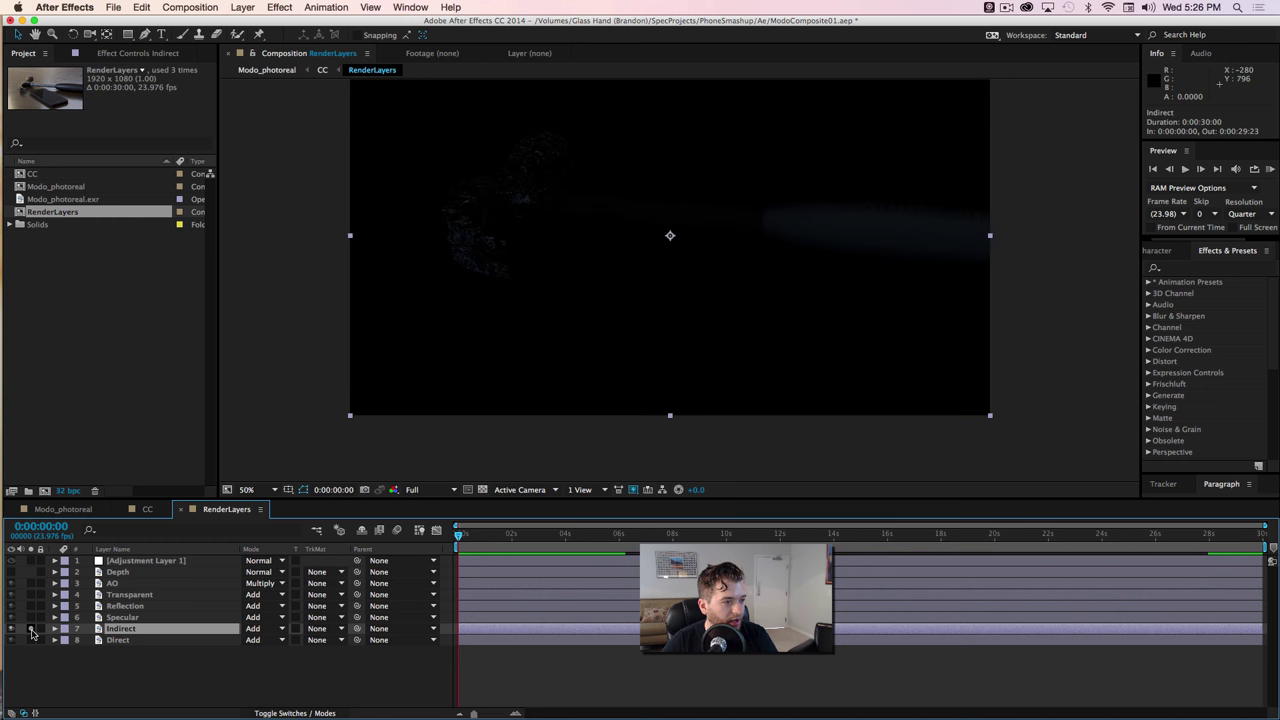
click(30, 629)
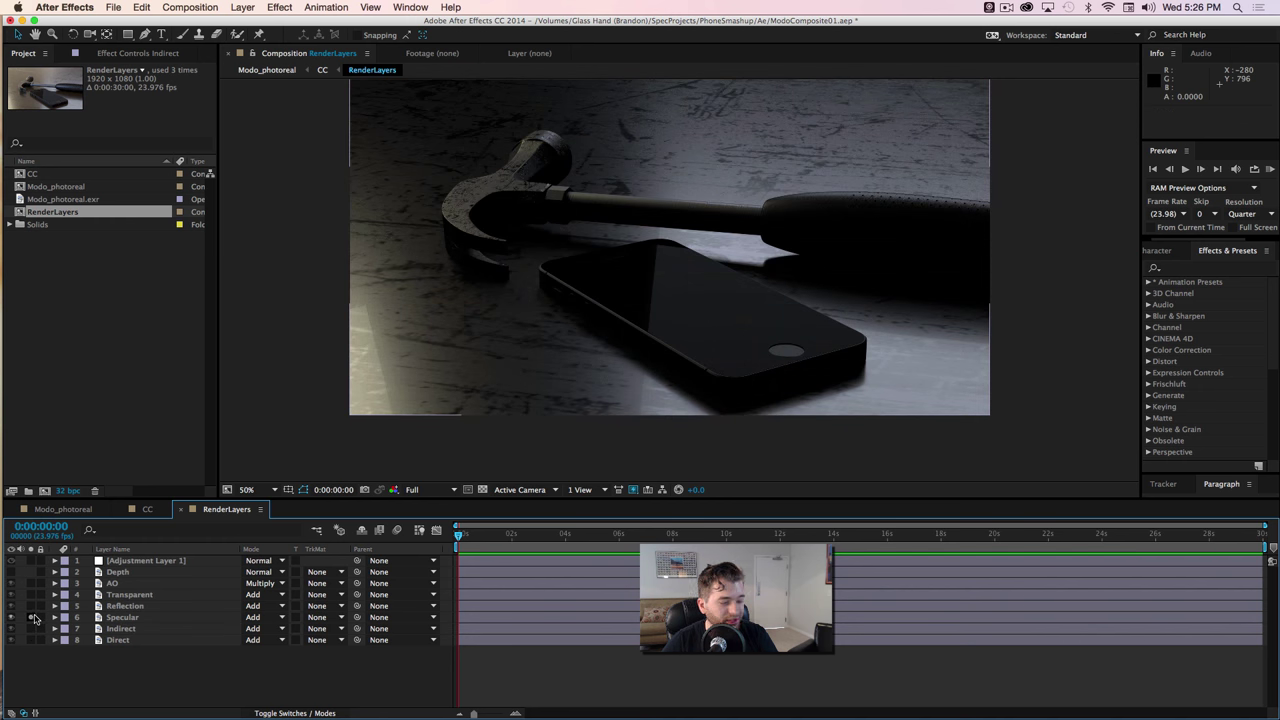
- Examine the Specular, Reflection, Transparent and AO passes by soloing each in turn, ending with no pass soloed
click(30, 617)
click(30, 606)
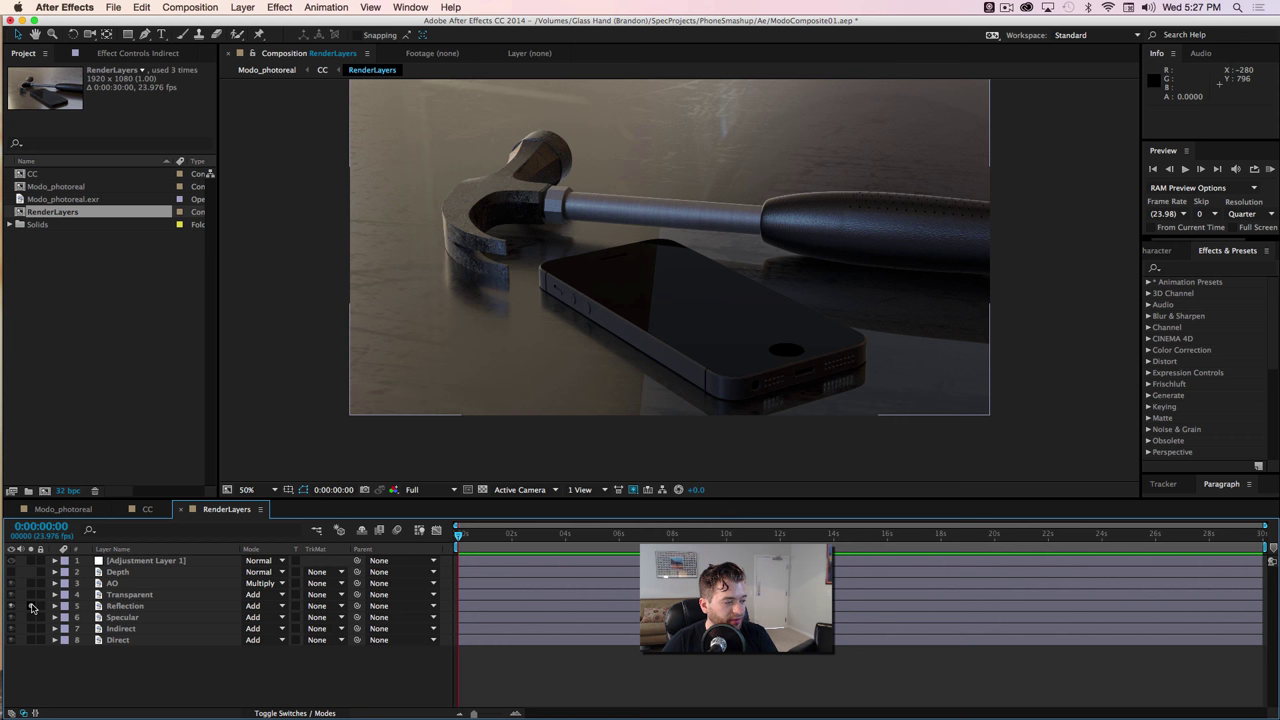
click(31, 606)
click(31, 595)
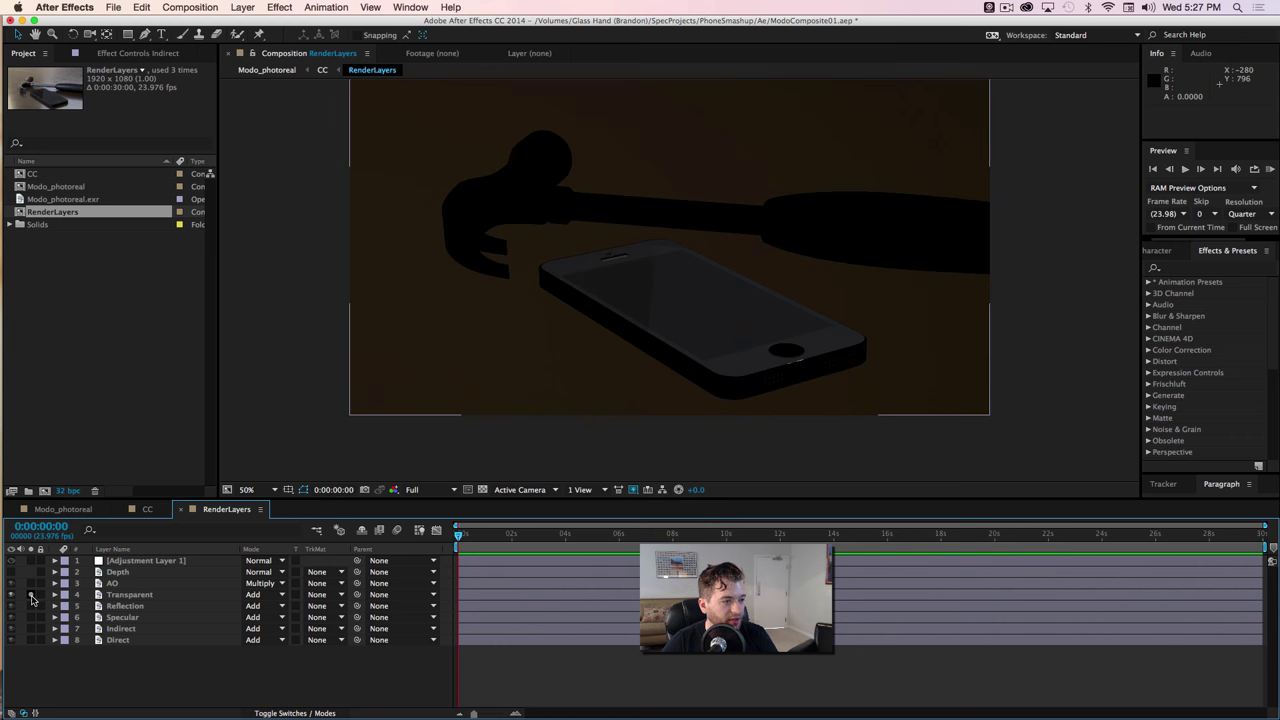
click(31, 595)
click(31, 583)
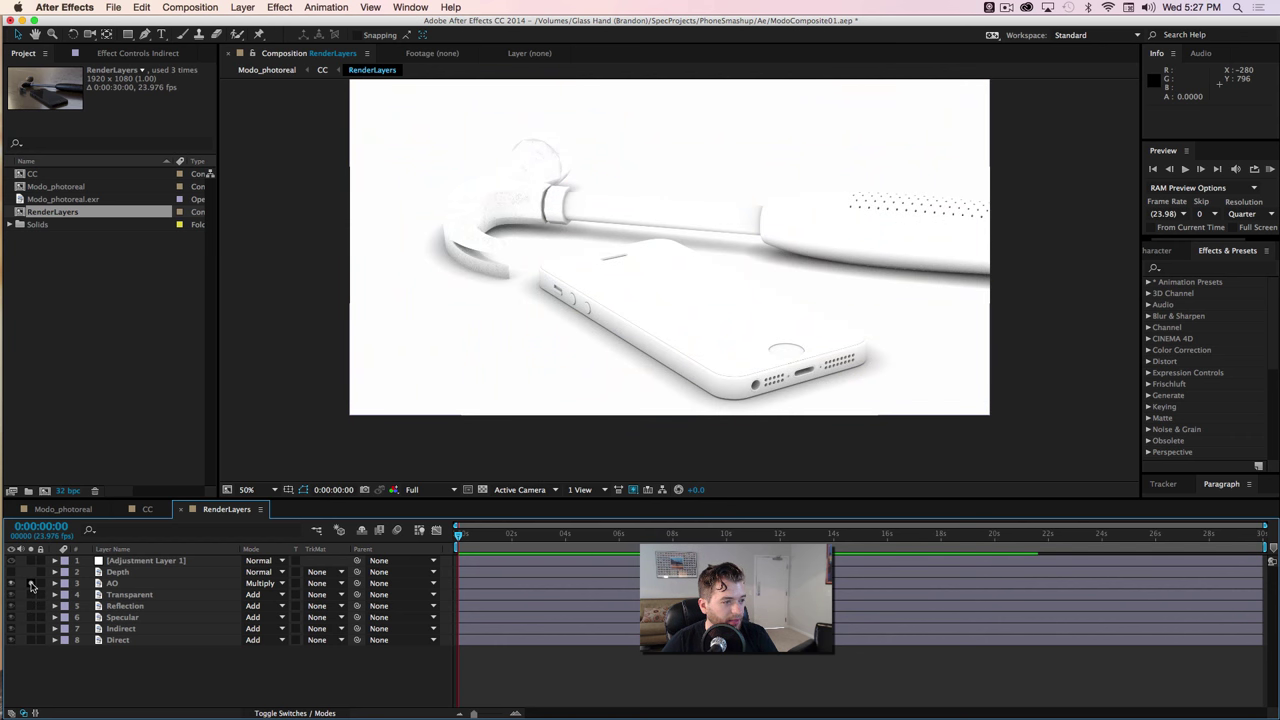
click(31, 583)
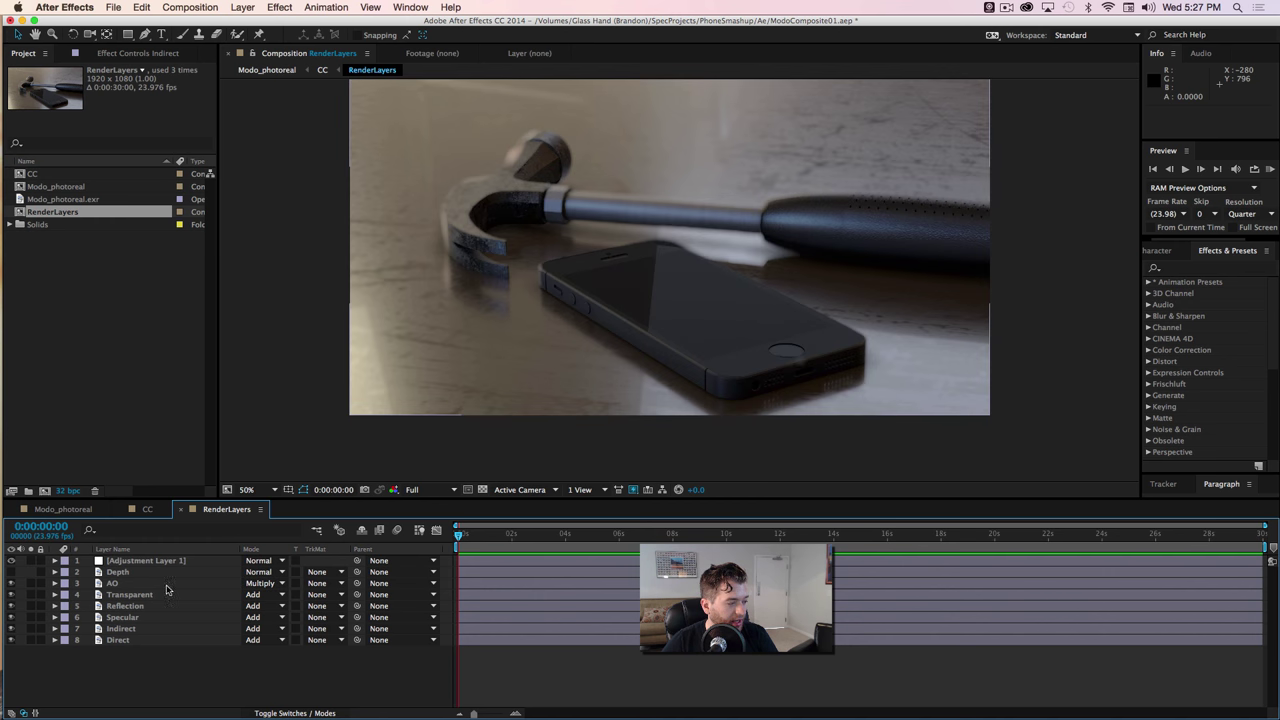
- Solo the Depth pass to inspect its grayscale depth information, and turn the solo off again
click(136, 574)
click(31, 572)
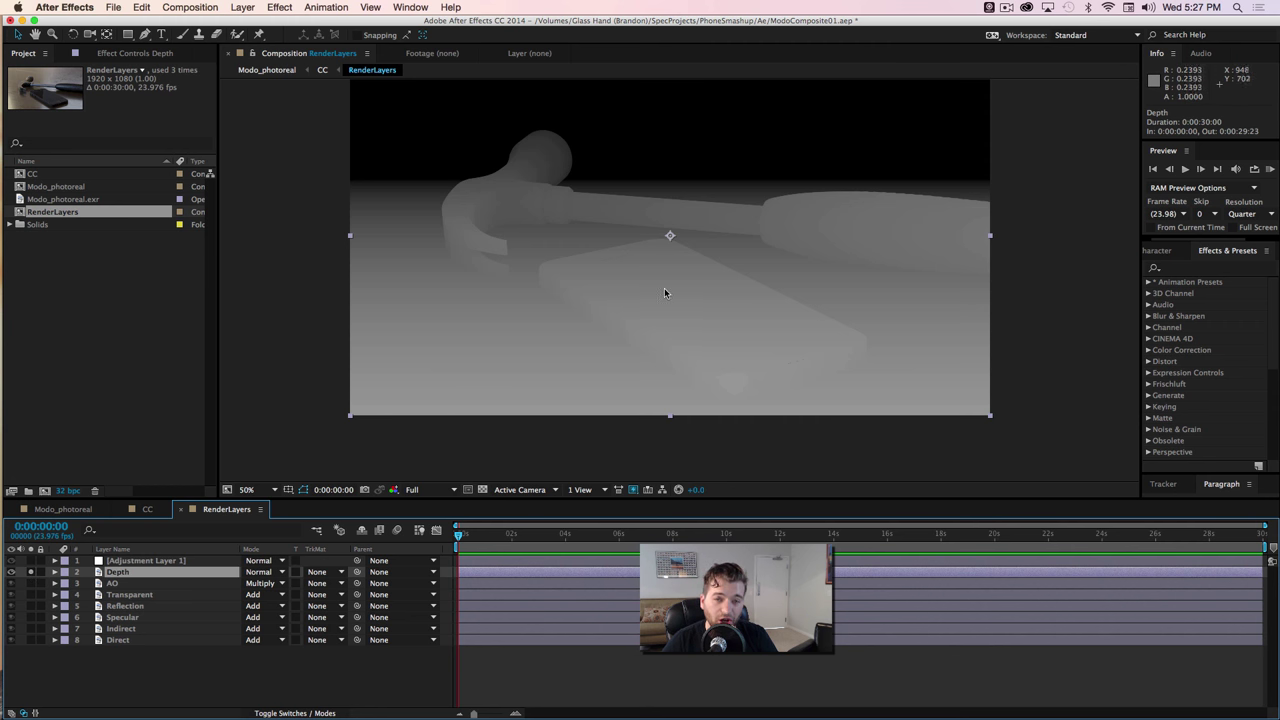
click(30, 573)
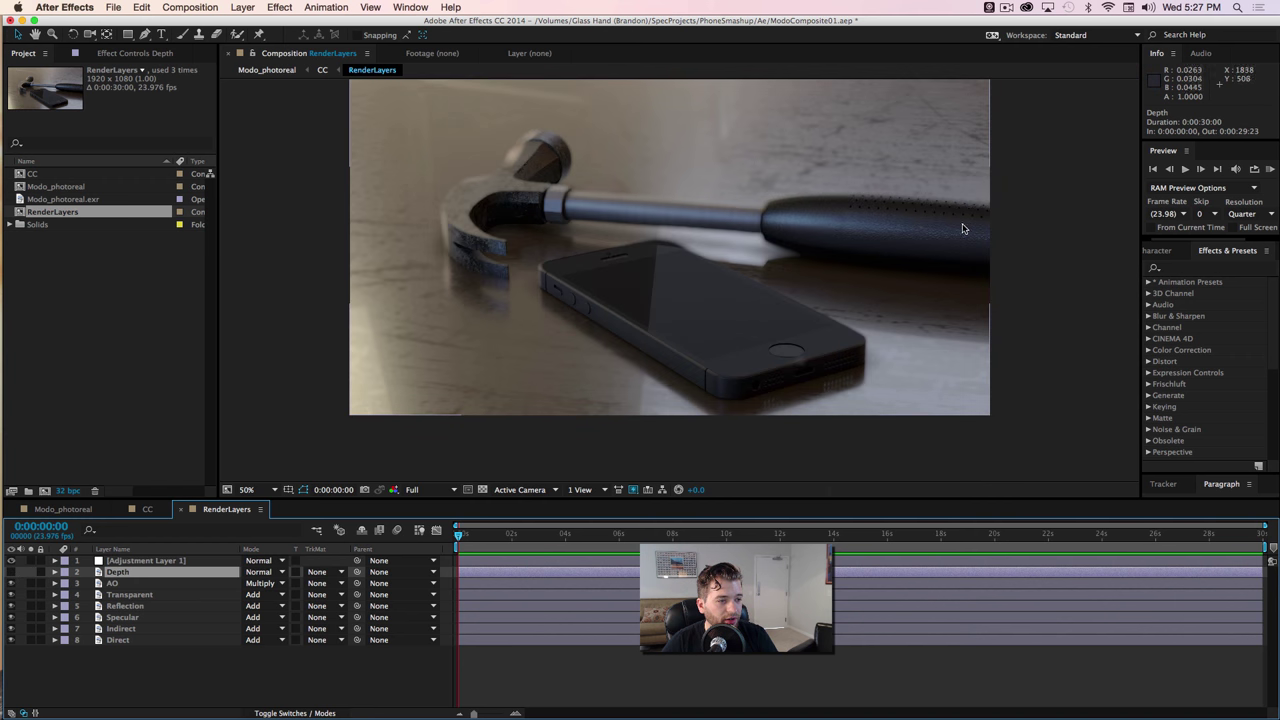
- Review the FL Depth Of Field effect's settings on Adjustment Layer 1 and locate that effect among the Frischluft effects without applying it
click(144, 563)
click(126, 54)
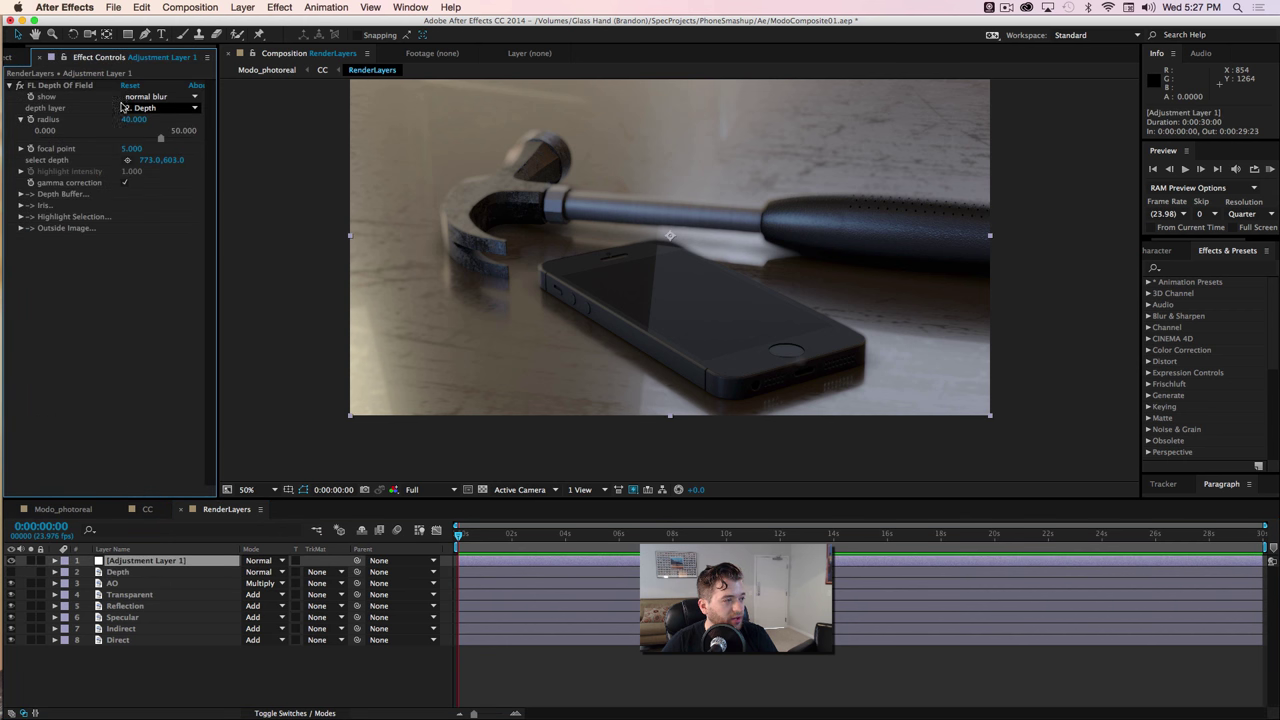
click(47, 88)
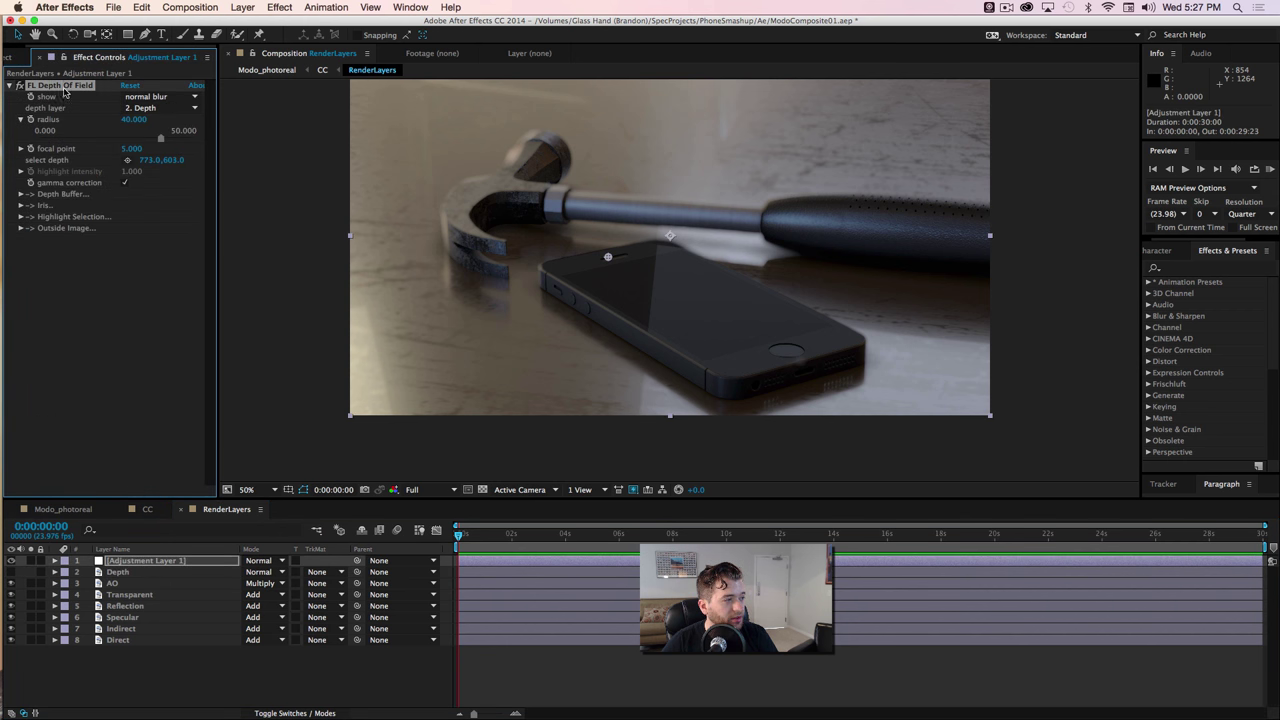
click(293, 7)
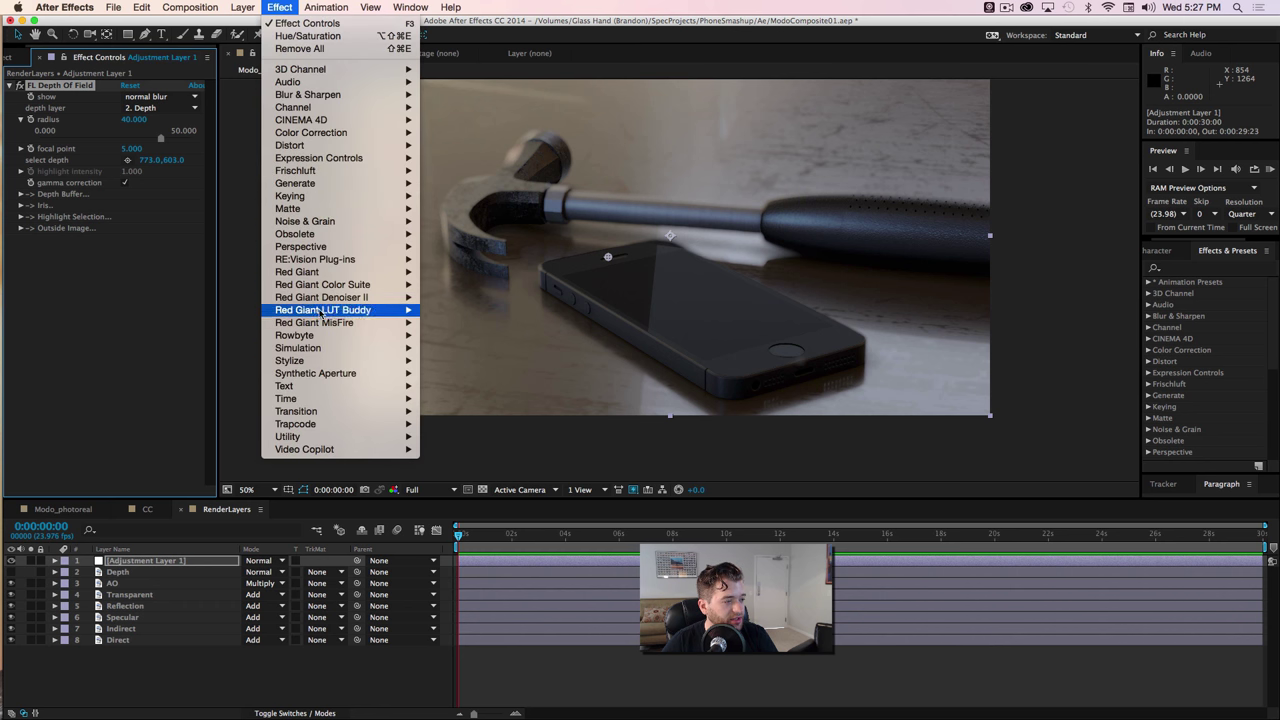
mouse_move(317, 256)
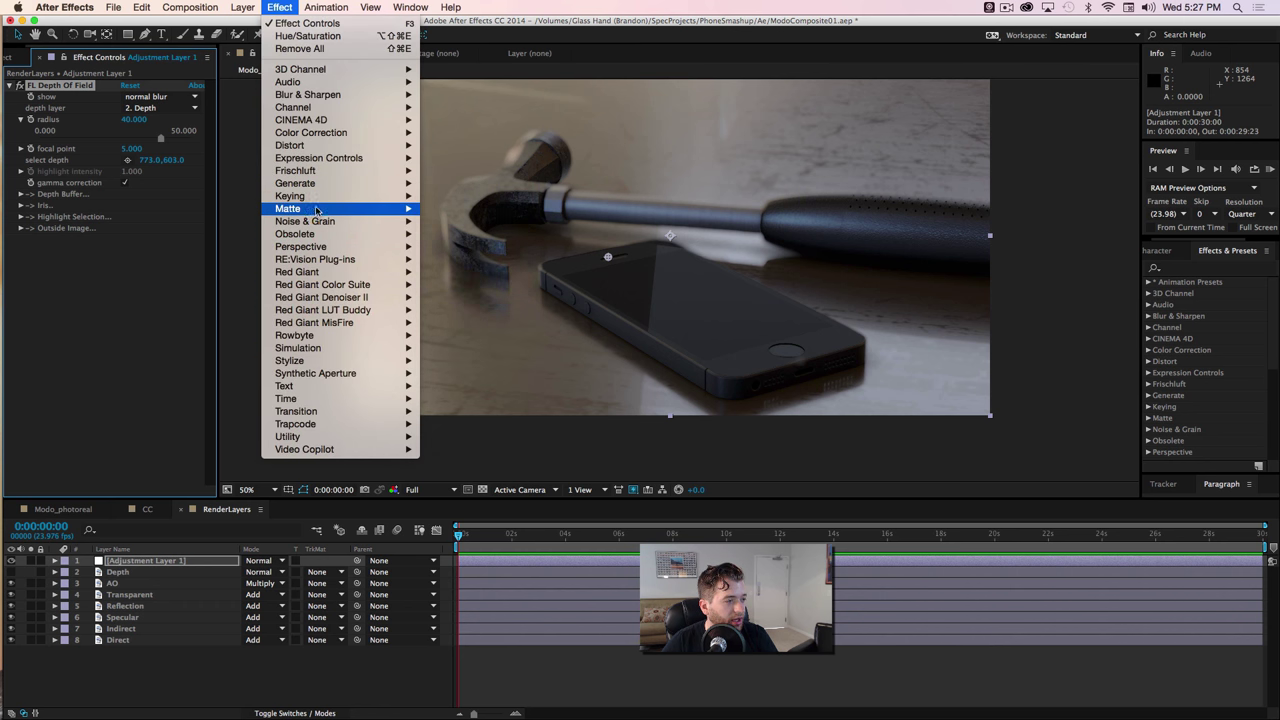
mouse_move(317, 175)
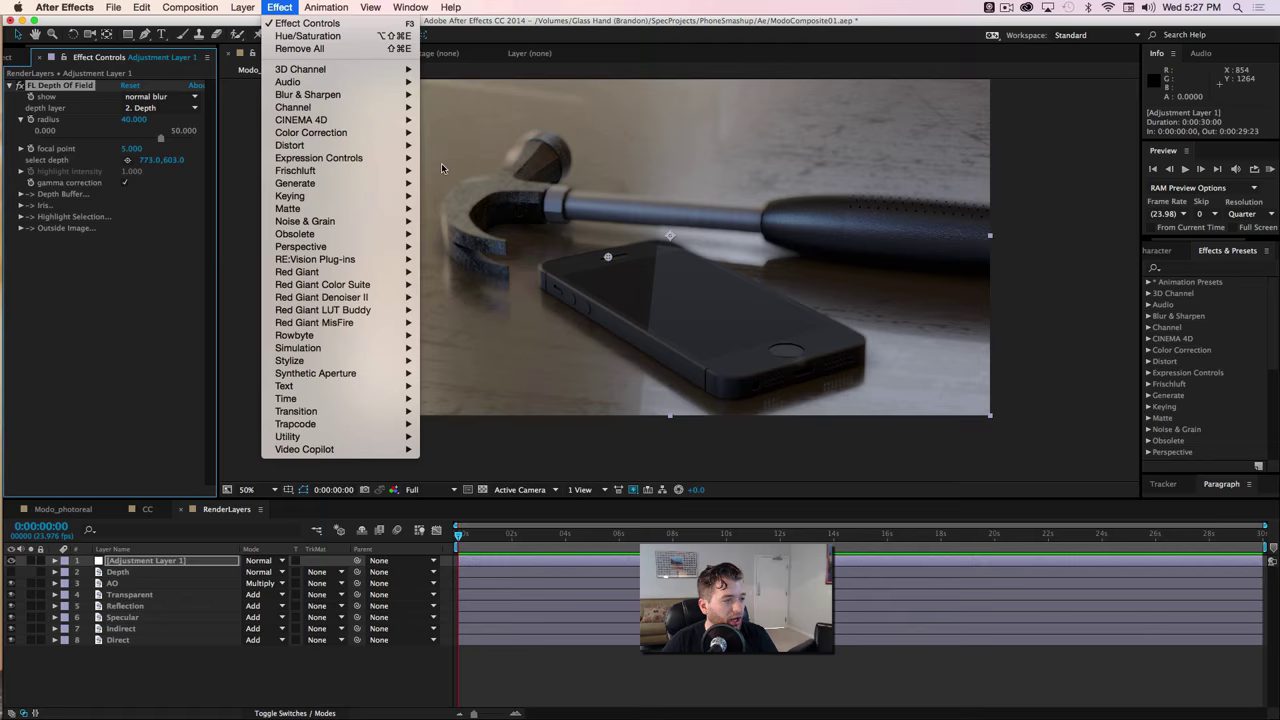
mouse_move(352, 175)
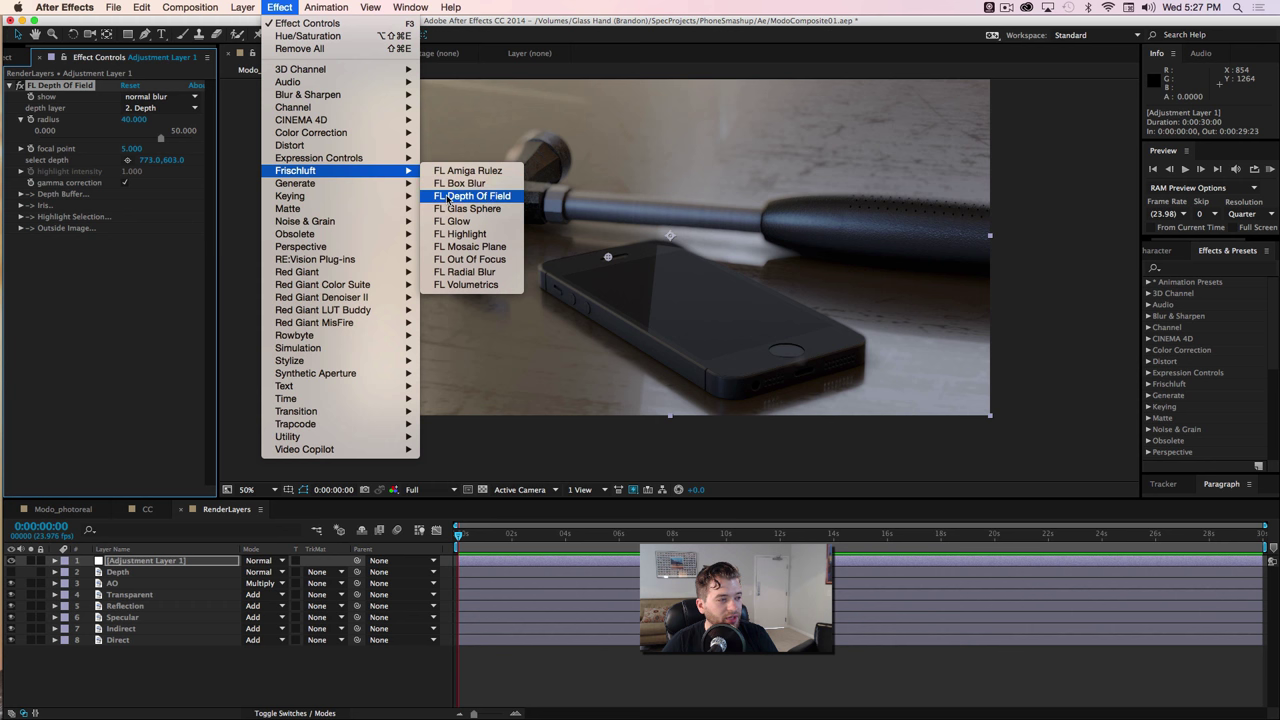
click(182, 295)
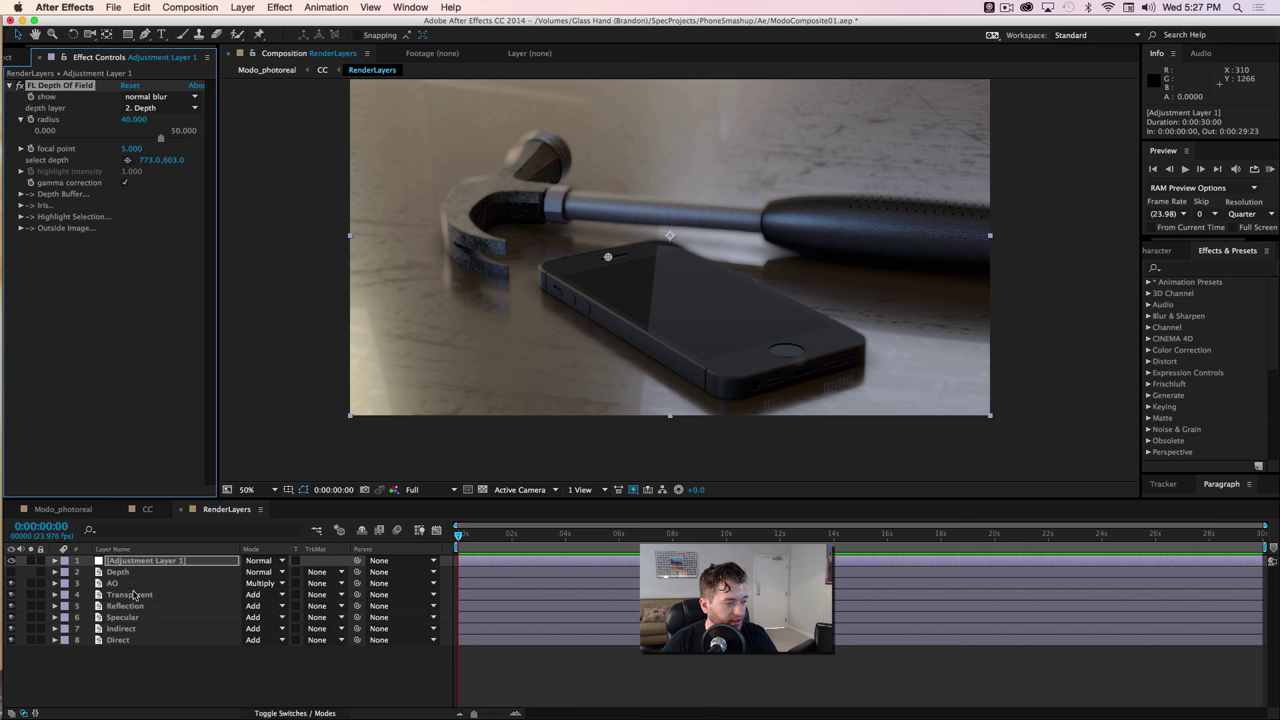
- Return to the CC composition and review the Vignette layer's elliptical mask settings and its opacity
click(146, 510)
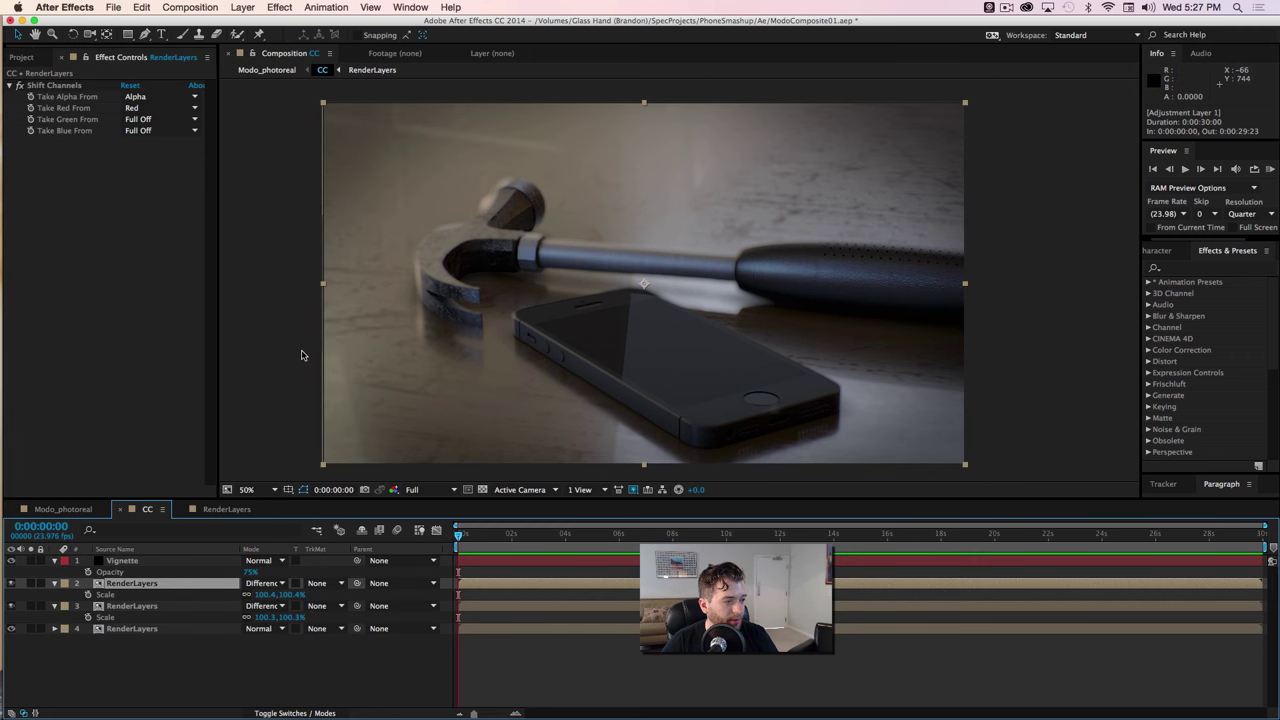
click(122, 561)
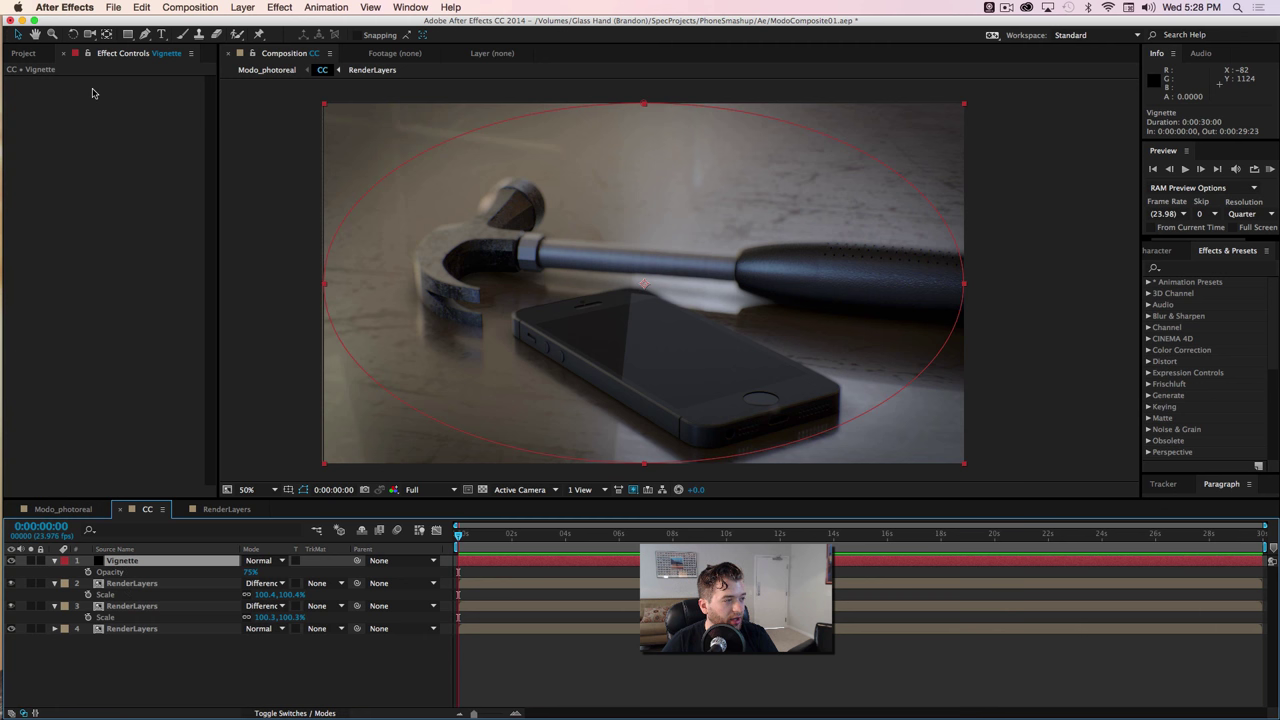
drag(127, 34, 150, 62)
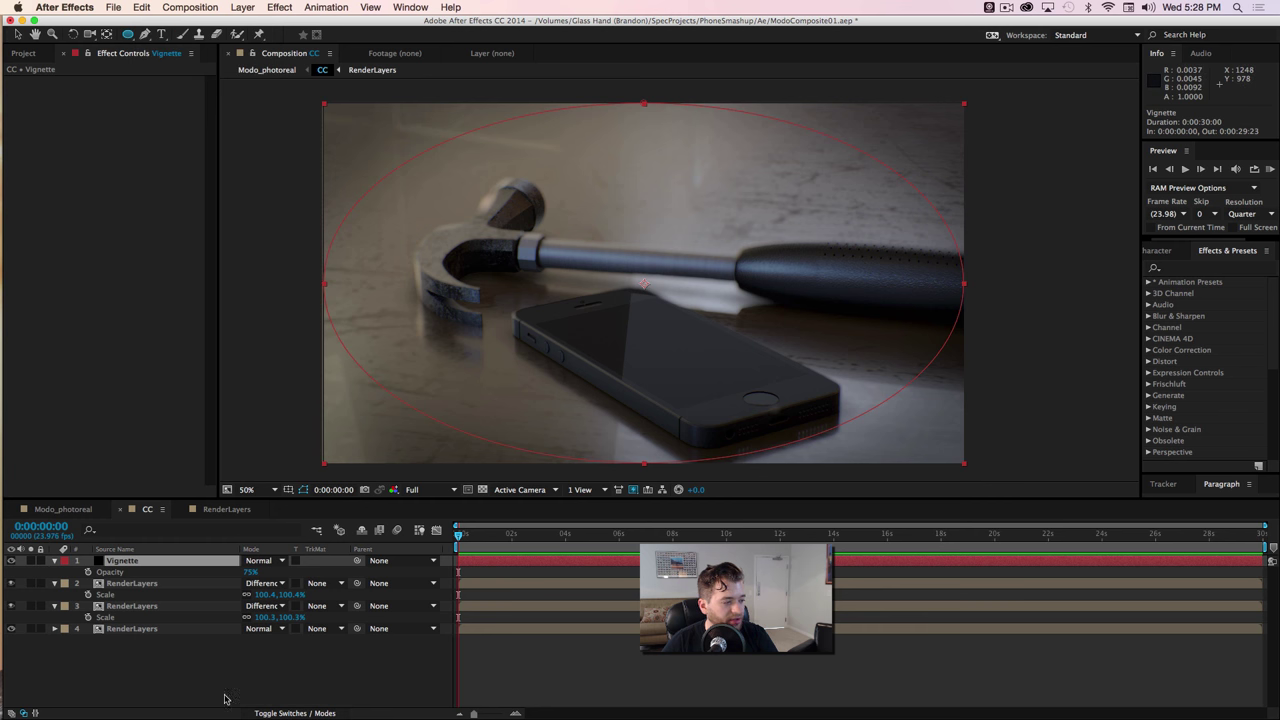
key(m)
key(m)
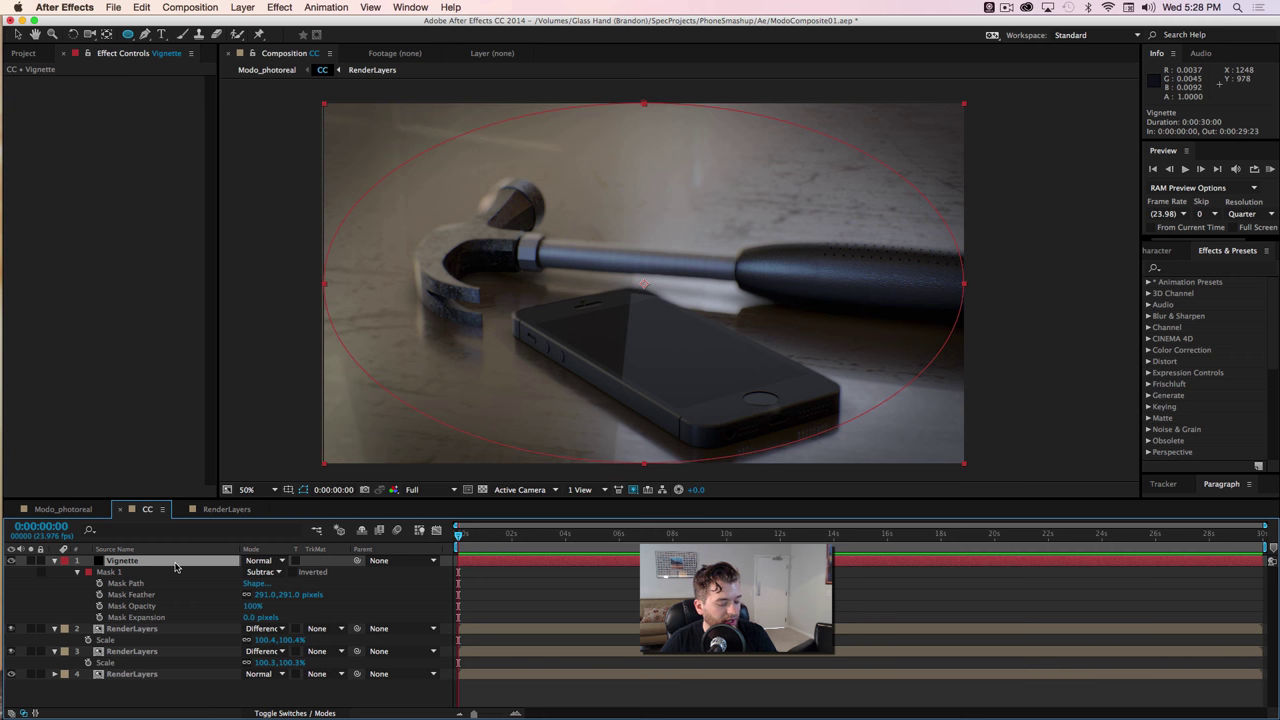
key(t)
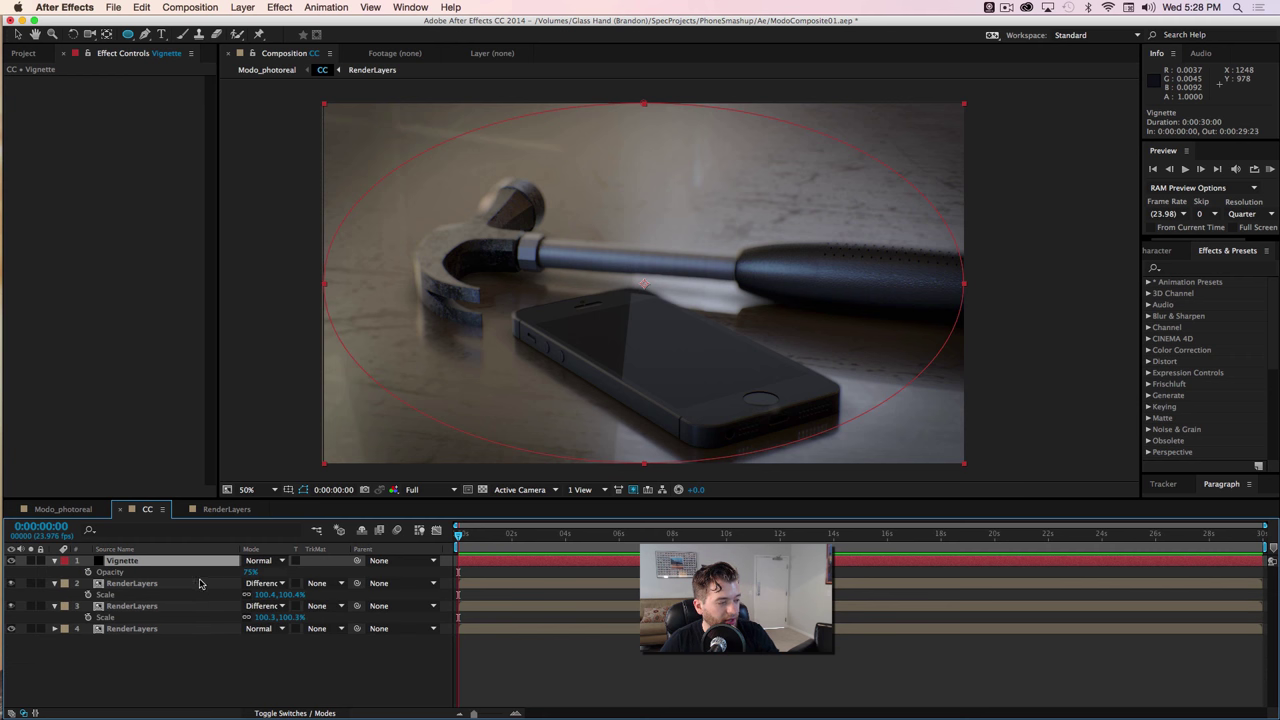
- Compare the Shift Channels effect settings on the three RenderLayers layers in the CC composition
click(142, 585)
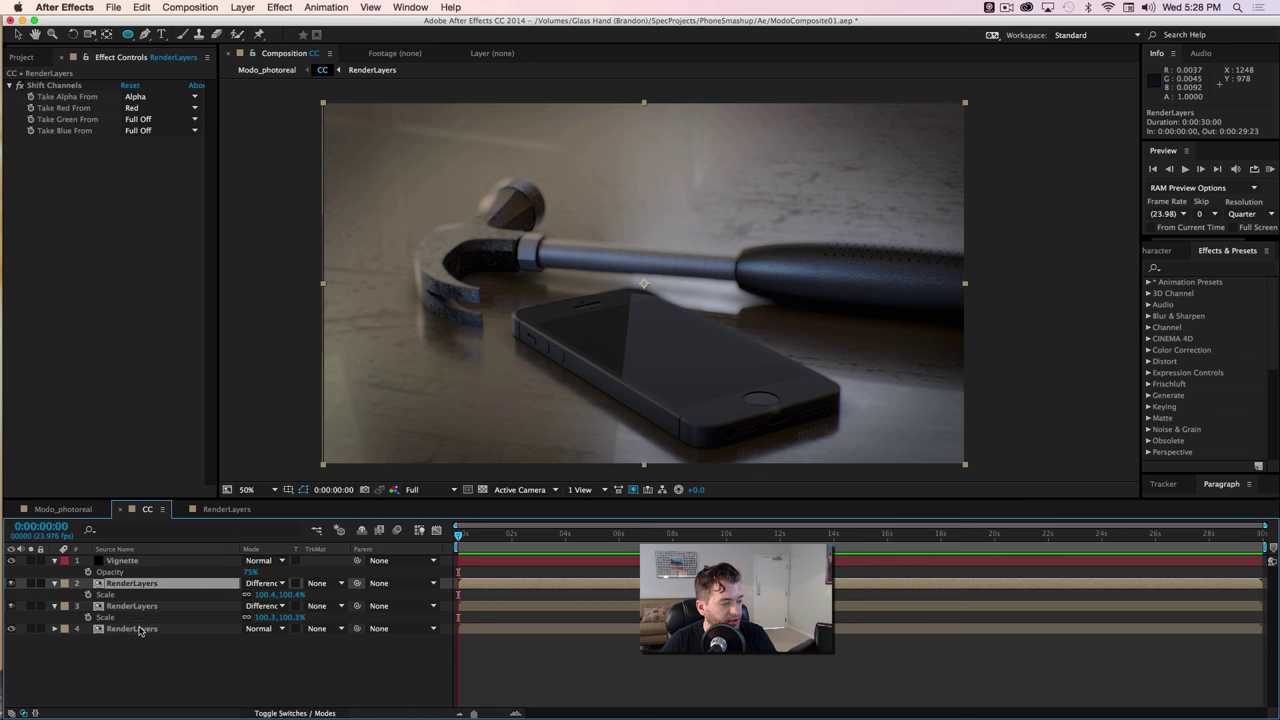
click(145, 643)
key(super+a)
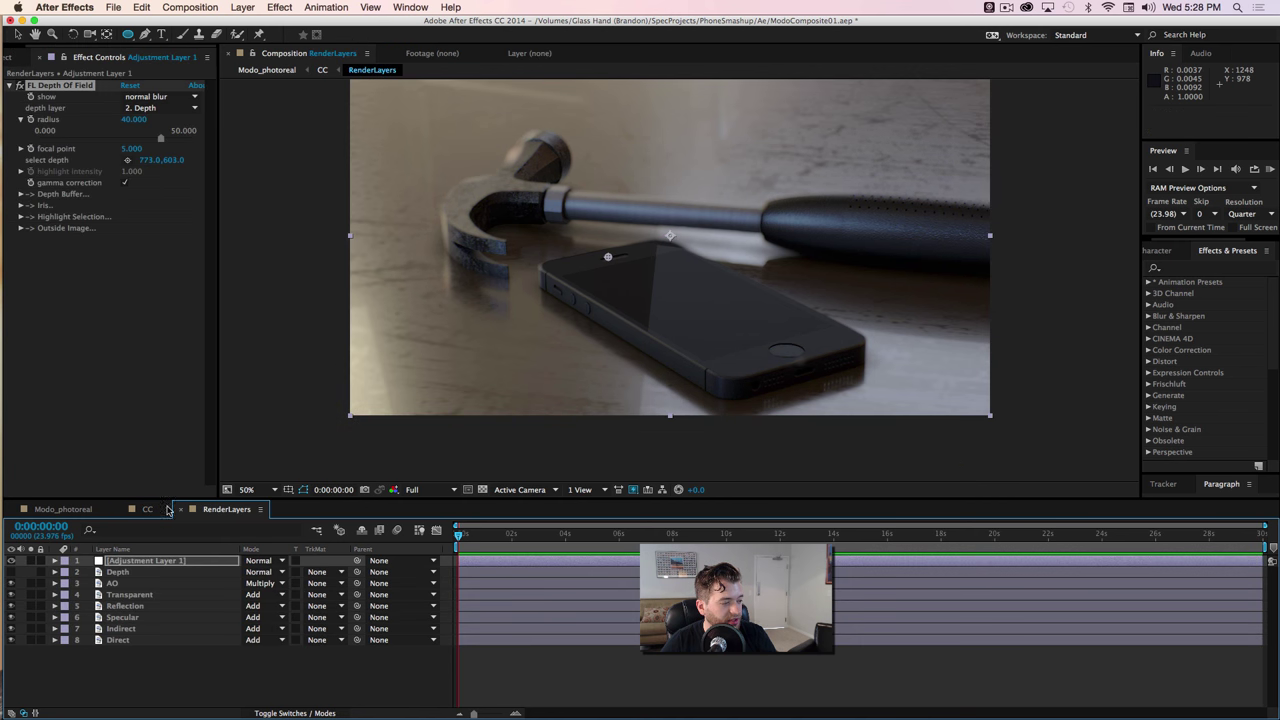
key(super+shift+a)
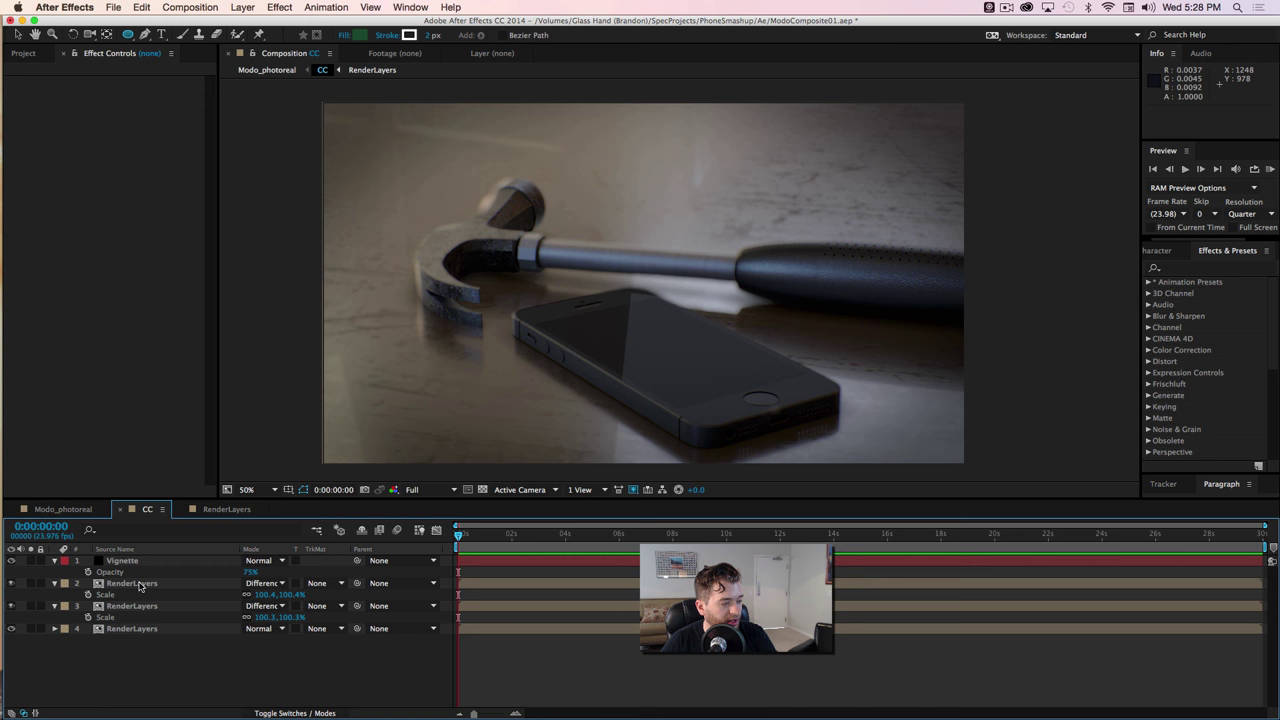
click(140, 585)
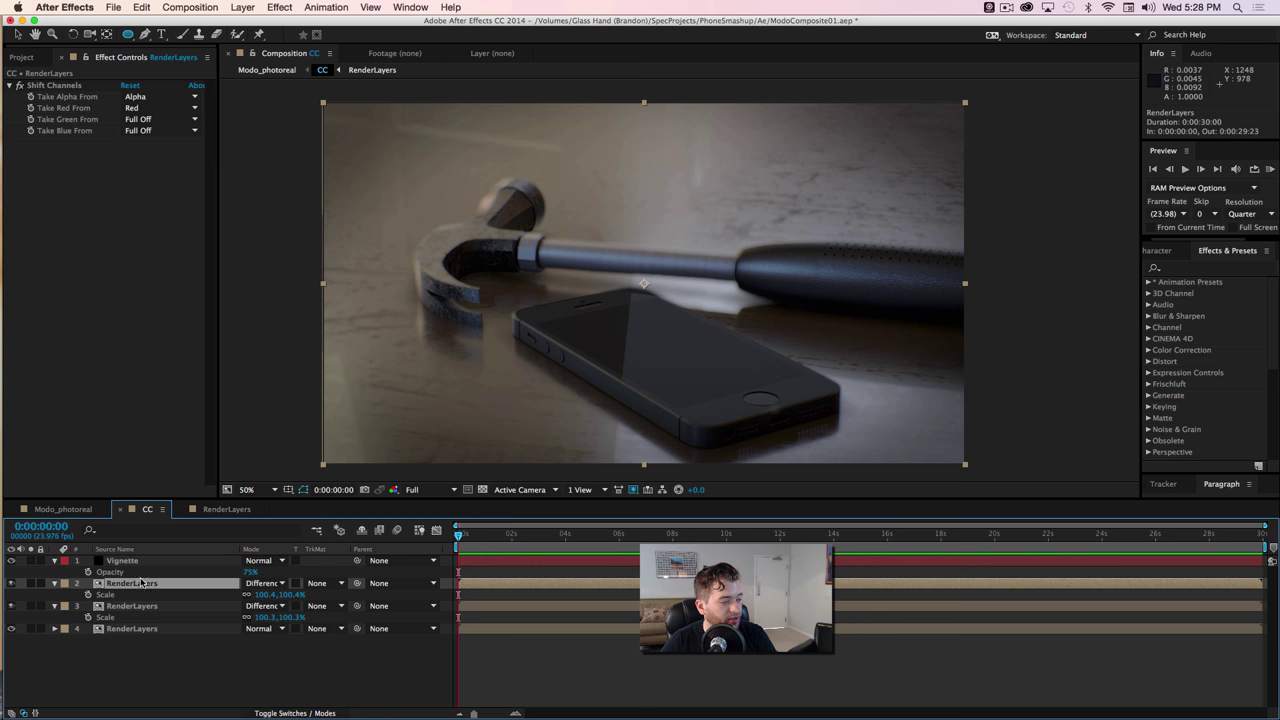
click(127, 607)
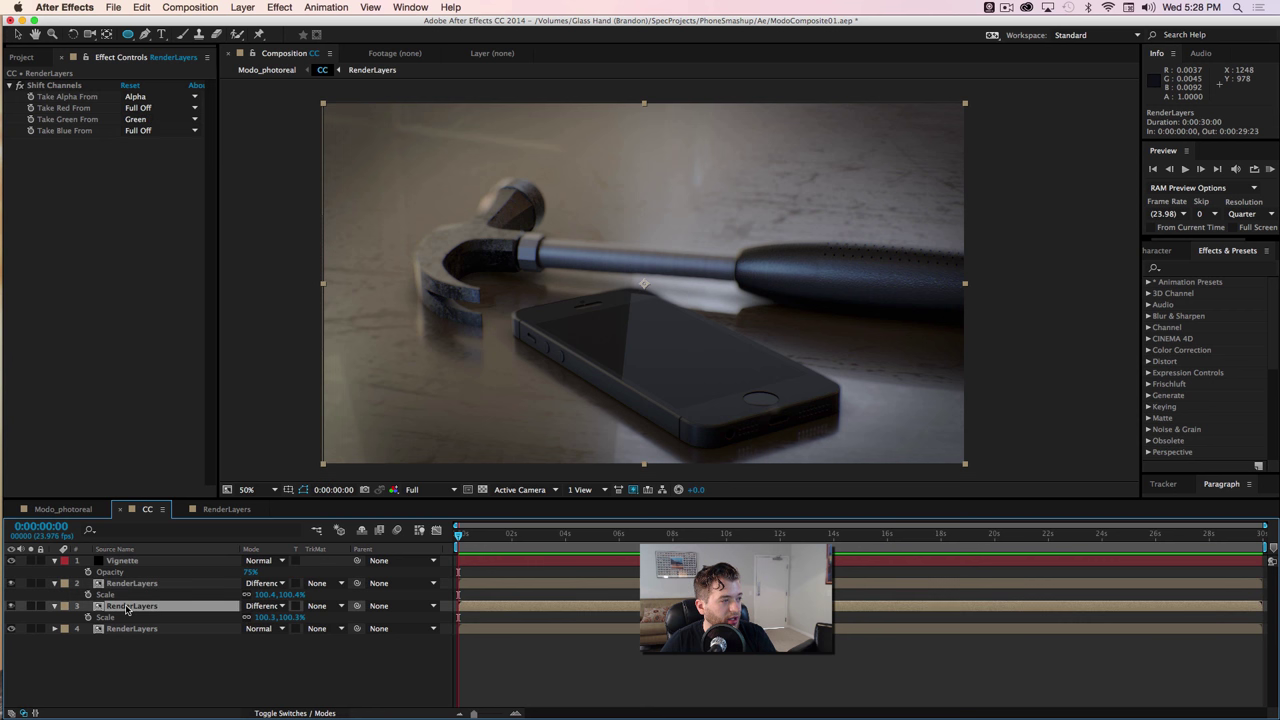
click(129, 629)
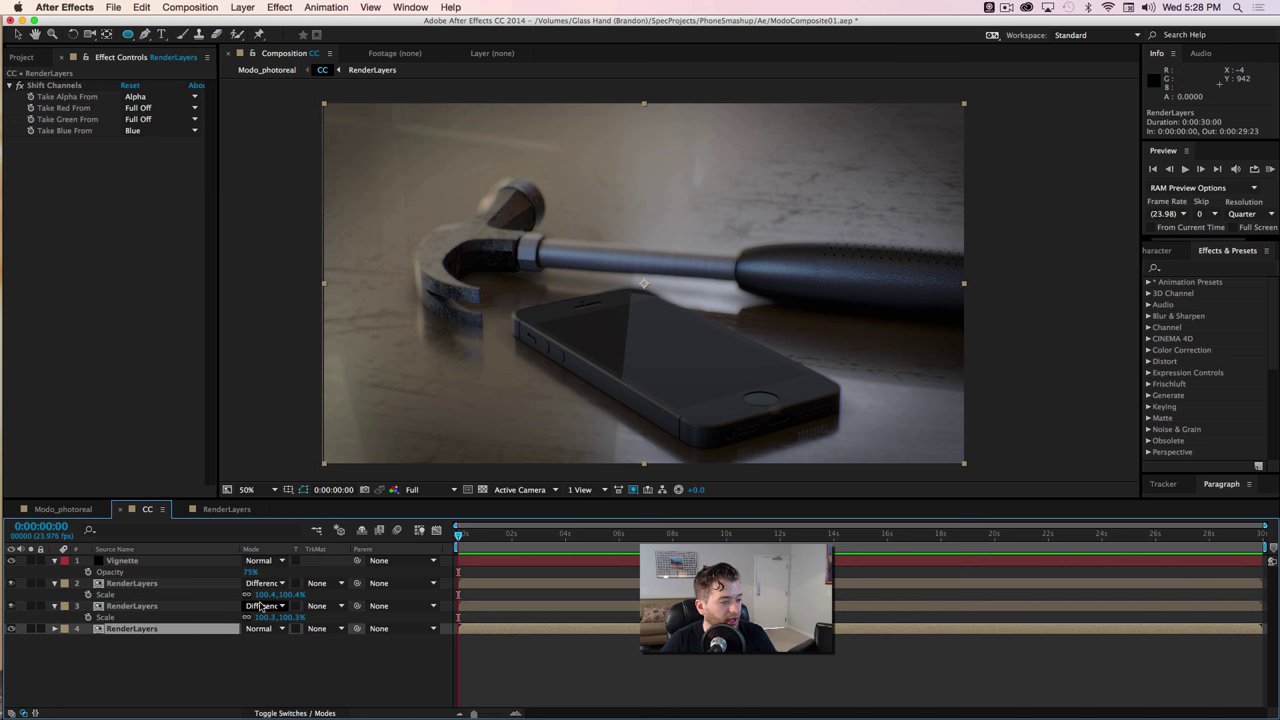
- Inspect the channel-offset color fringing around the hammer's metal collar up close, and return to the Modo_photoreal composition
scroll(591, 323, up, 3)
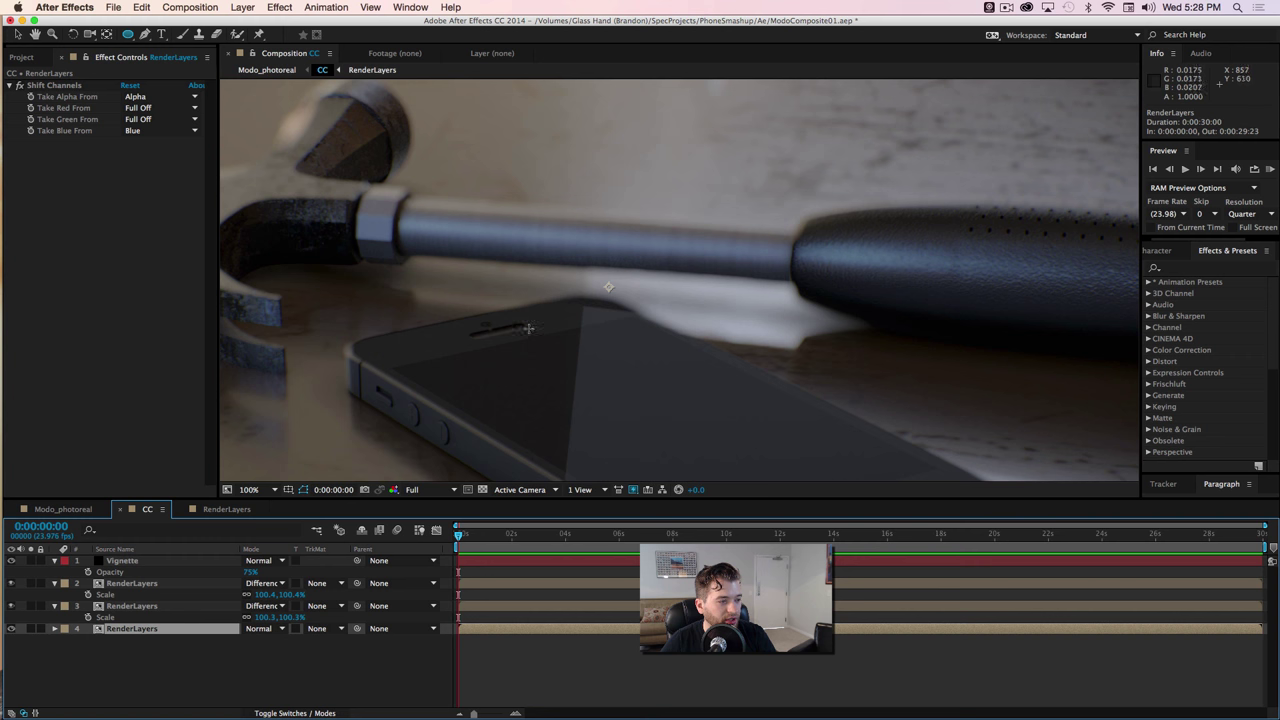
drag(609, 245, 654, 320)
drag(549, 314, 579, 320)
scroll(579, 320, up, 2)
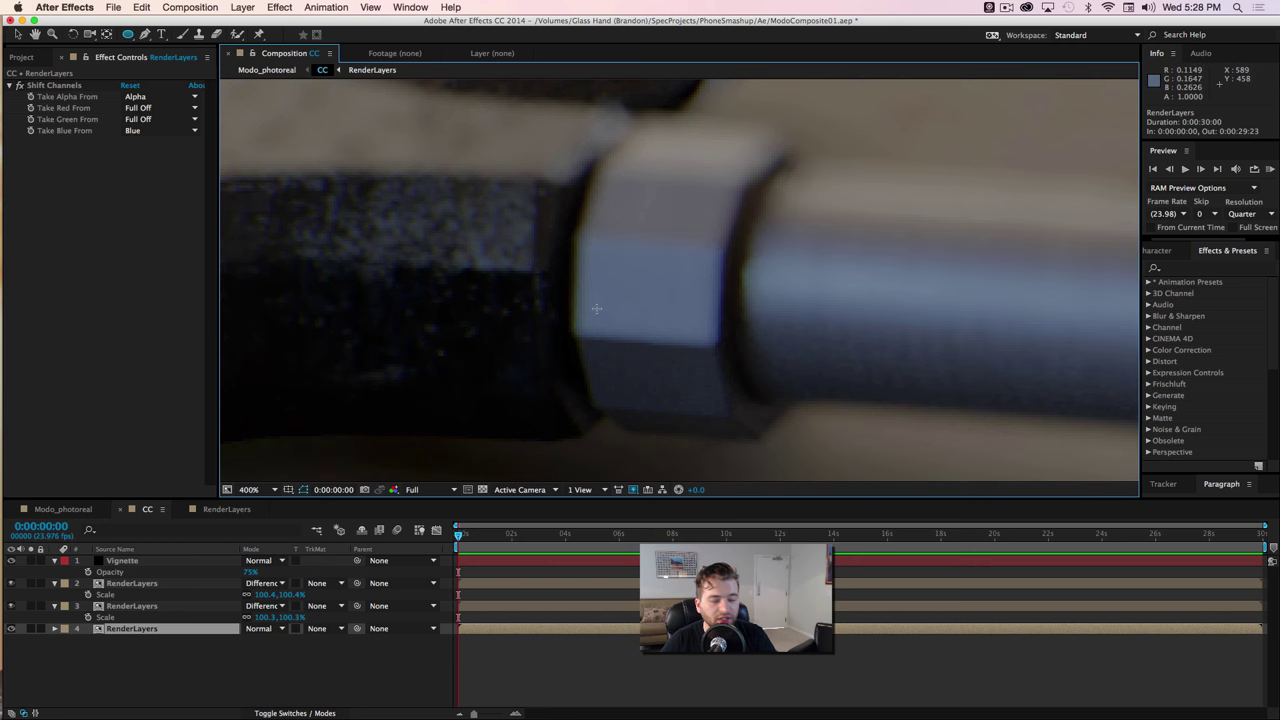
scroll(620, 298, down, 6)
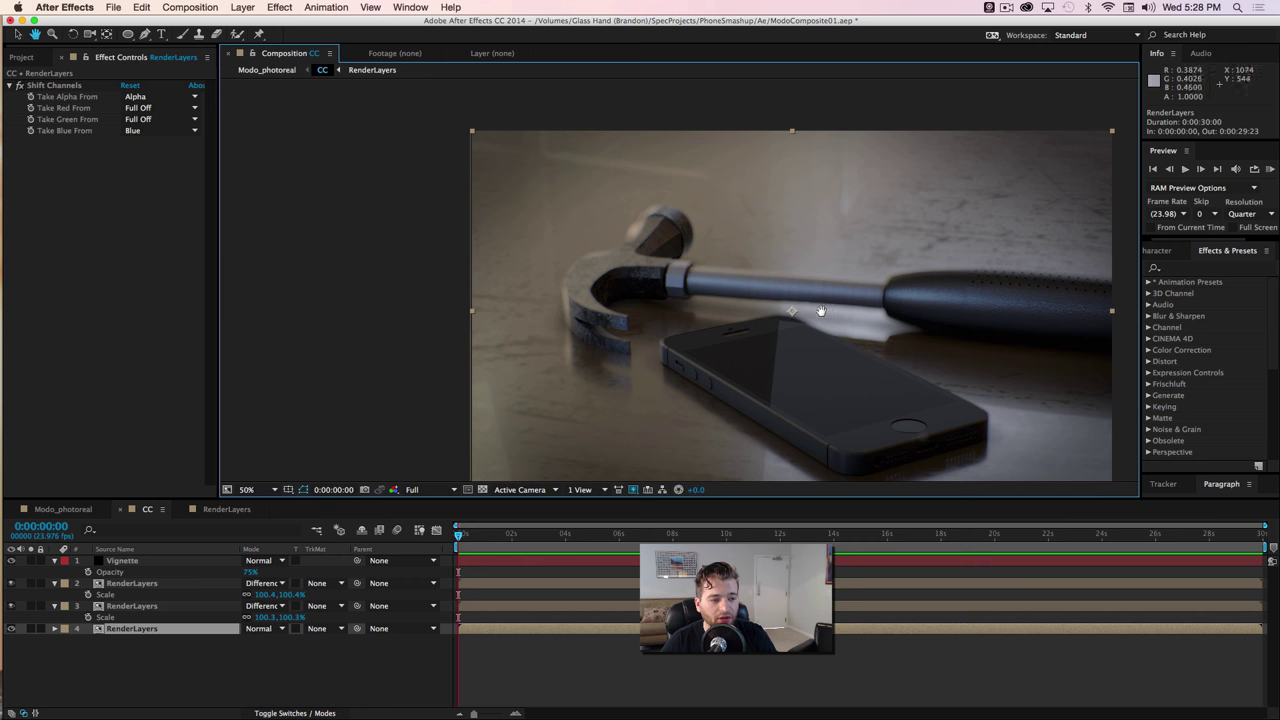
drag(818, 300, 679, 292)
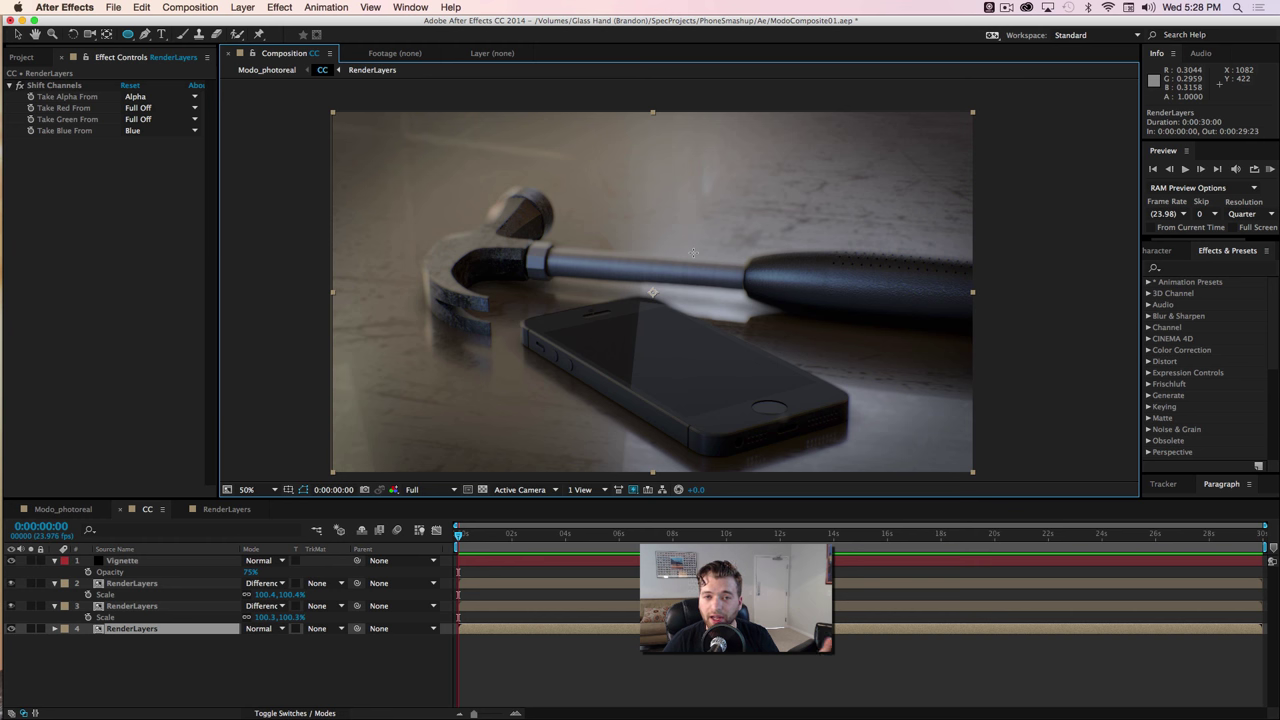
click(80, 511)
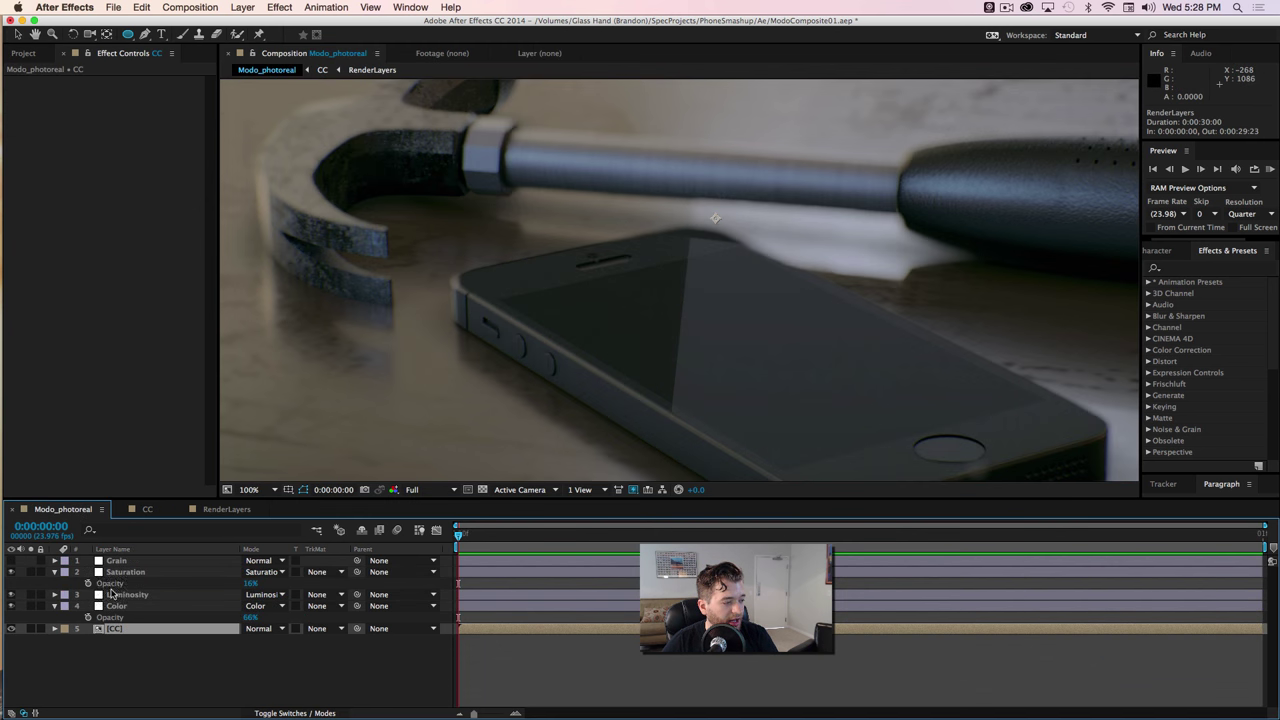
- Show the whole Modo_photoreal frame and toggle the Grain layer's visibility to check its effect on the image
scroll(556, 348, down, 2)
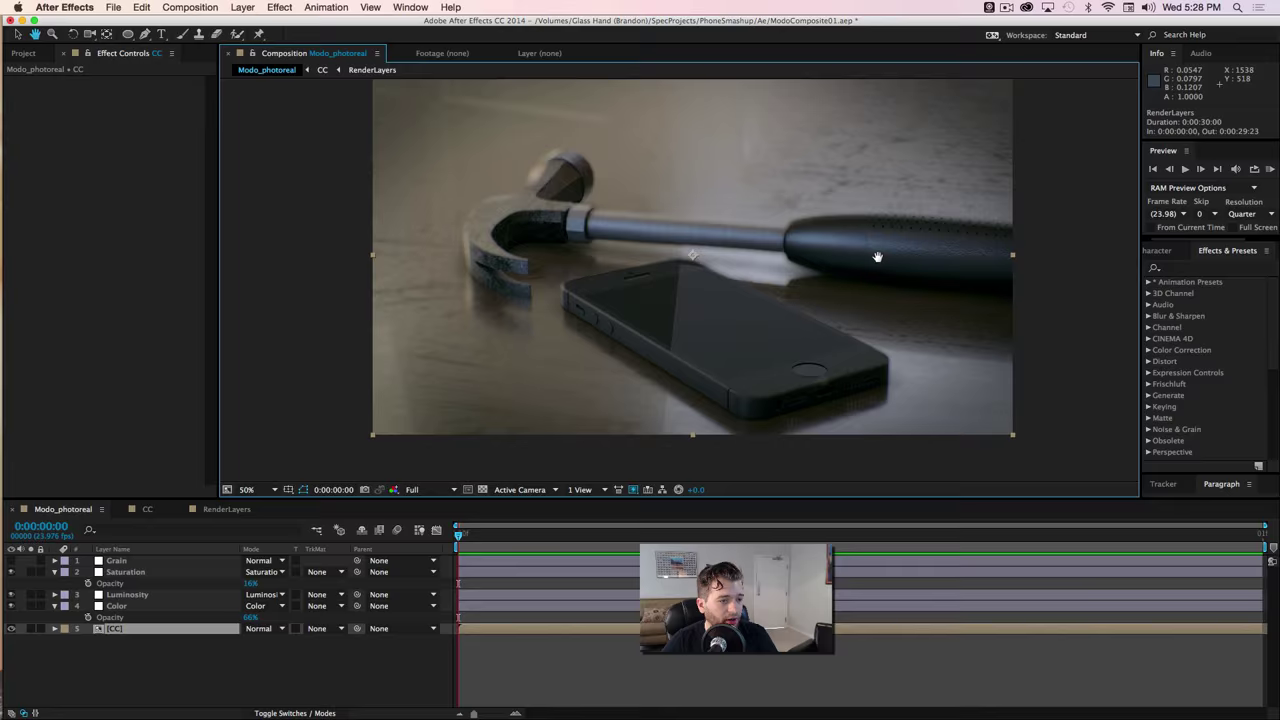
drag(882, 252, 803, 263)
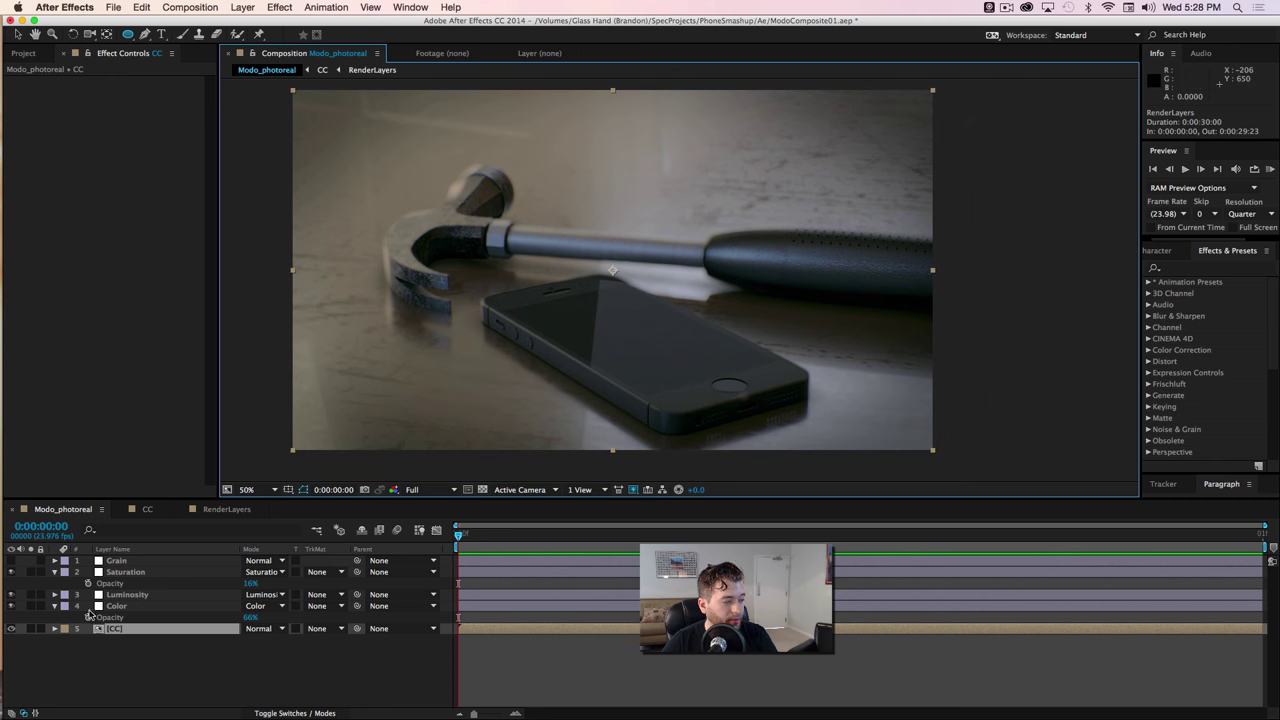
click(94, 666)
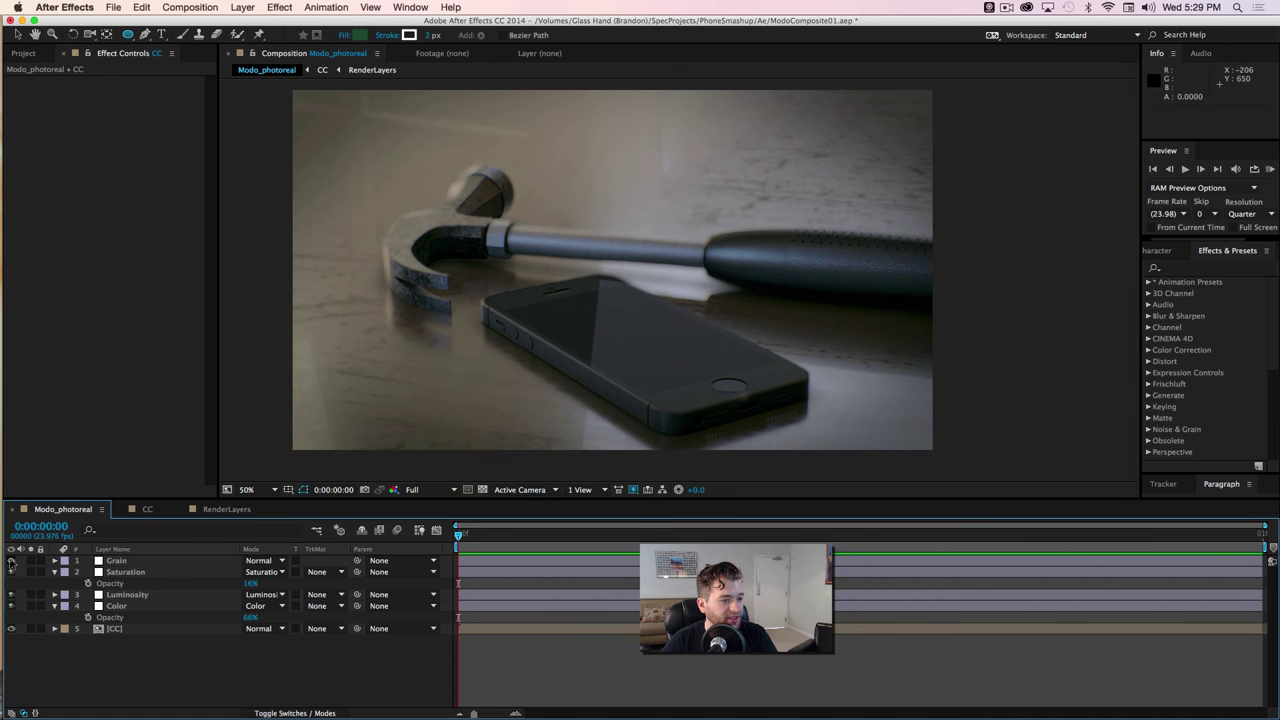
click(11, 560)
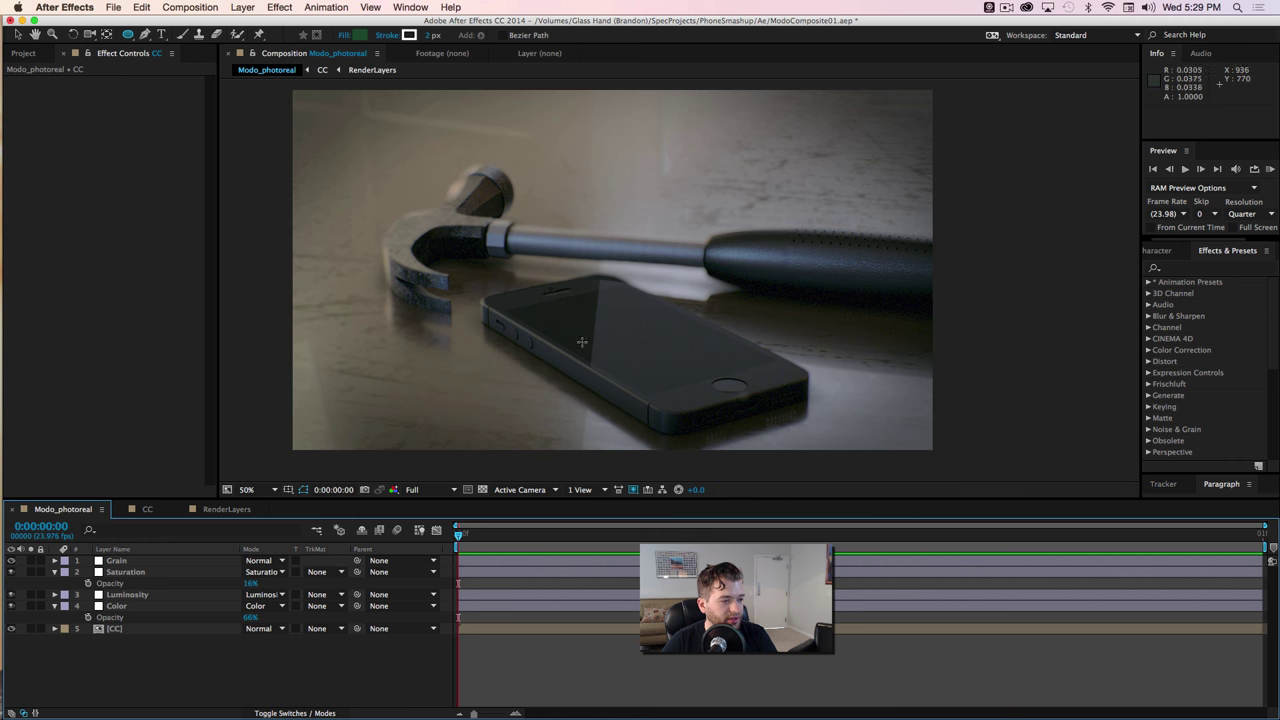
key(period)
key(comma)
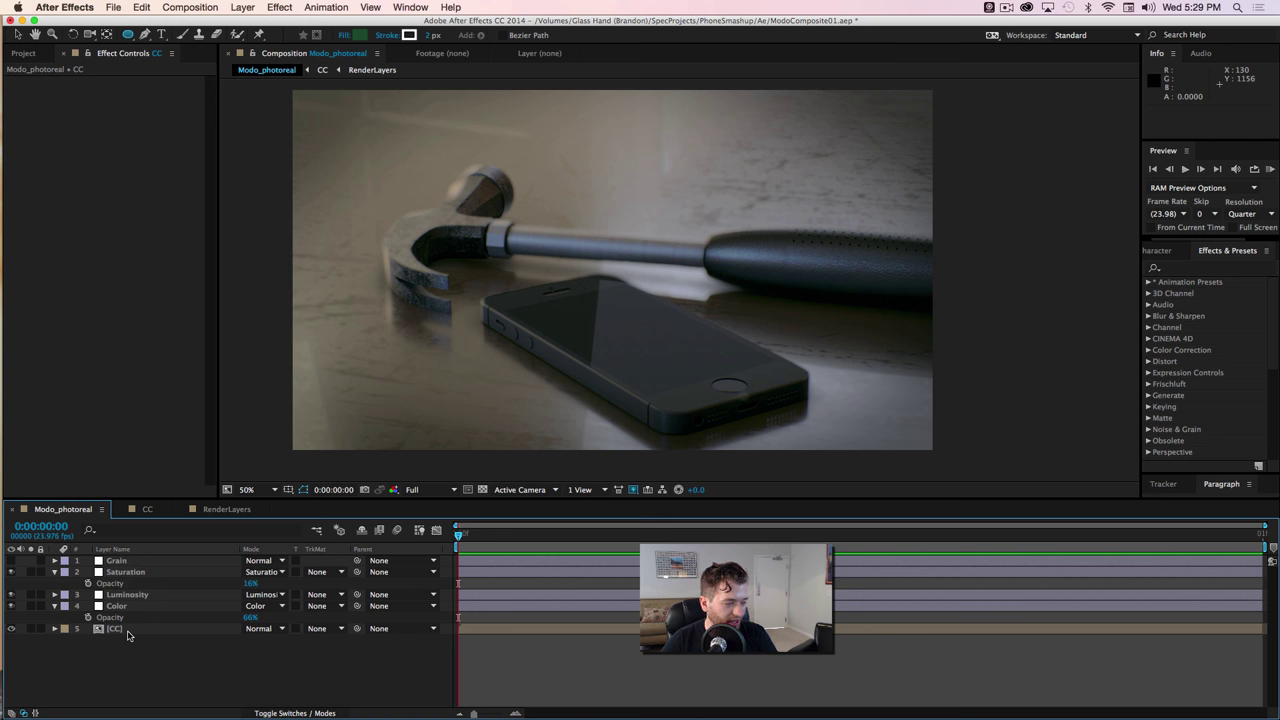
- Review the Hue/Saturation settings on the Saturation layer and the Curves adjustment on the Luminosity layer
click(129, 575)
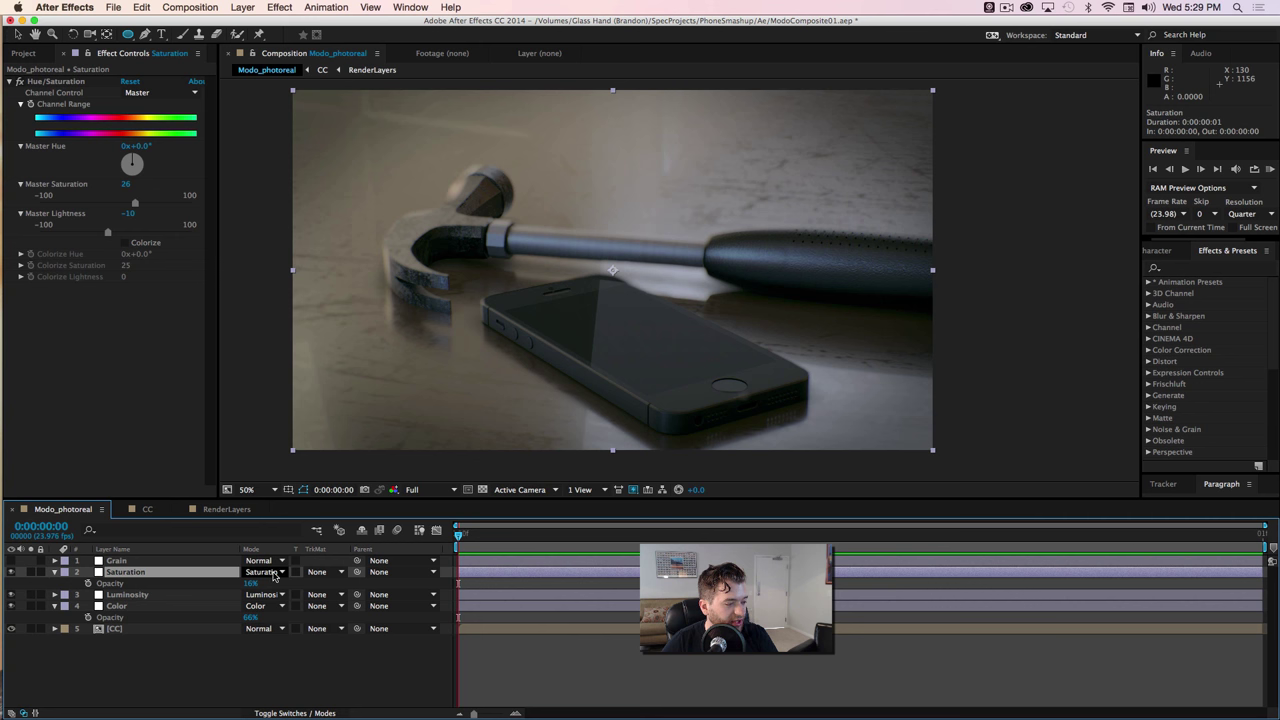
click(178, 598)
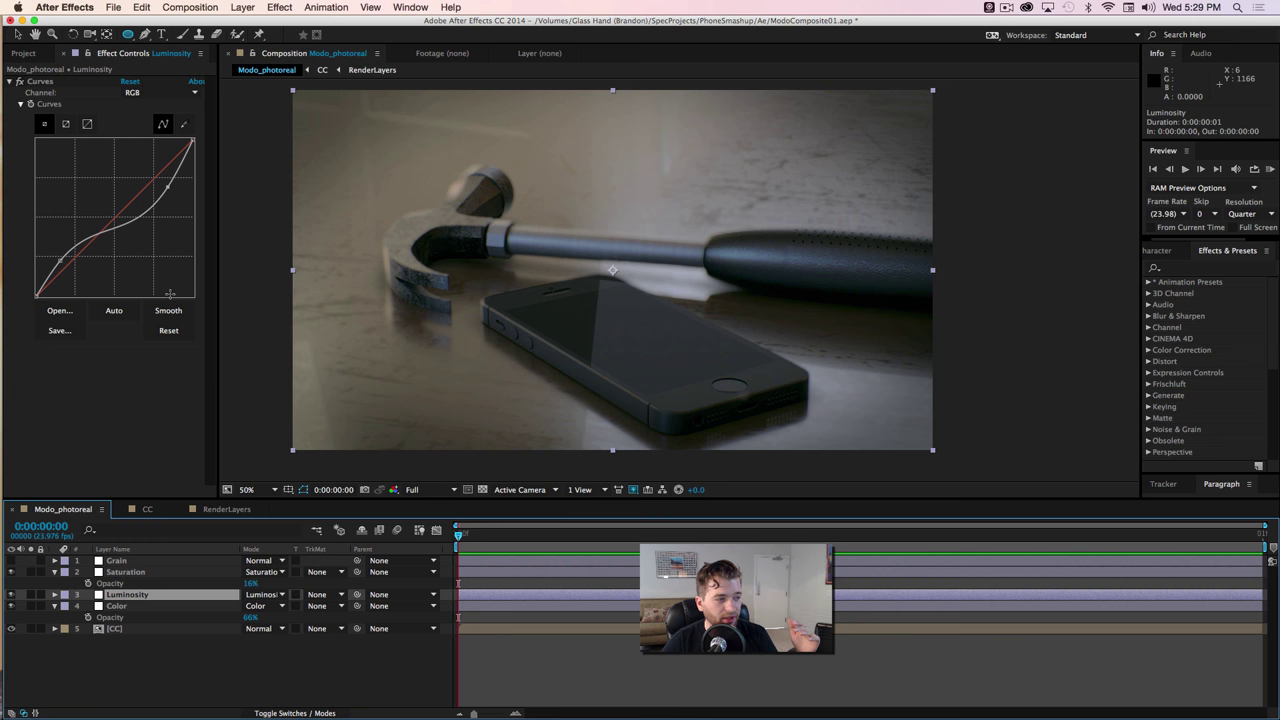
- Inspect the Red, Green and Blue curves of the Color layer's Curves effect, and return its channel to RGB
click(140, 607)
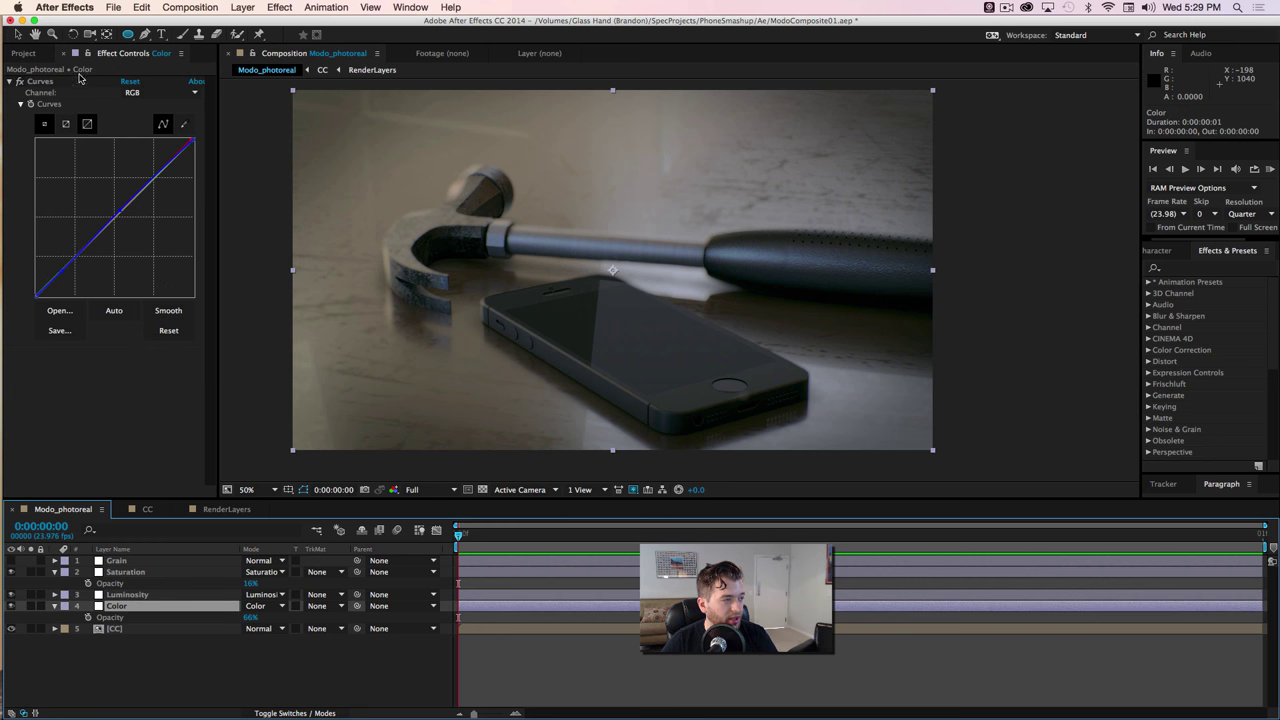
click(160, 92)
click(144, 118)
click(160, 92)
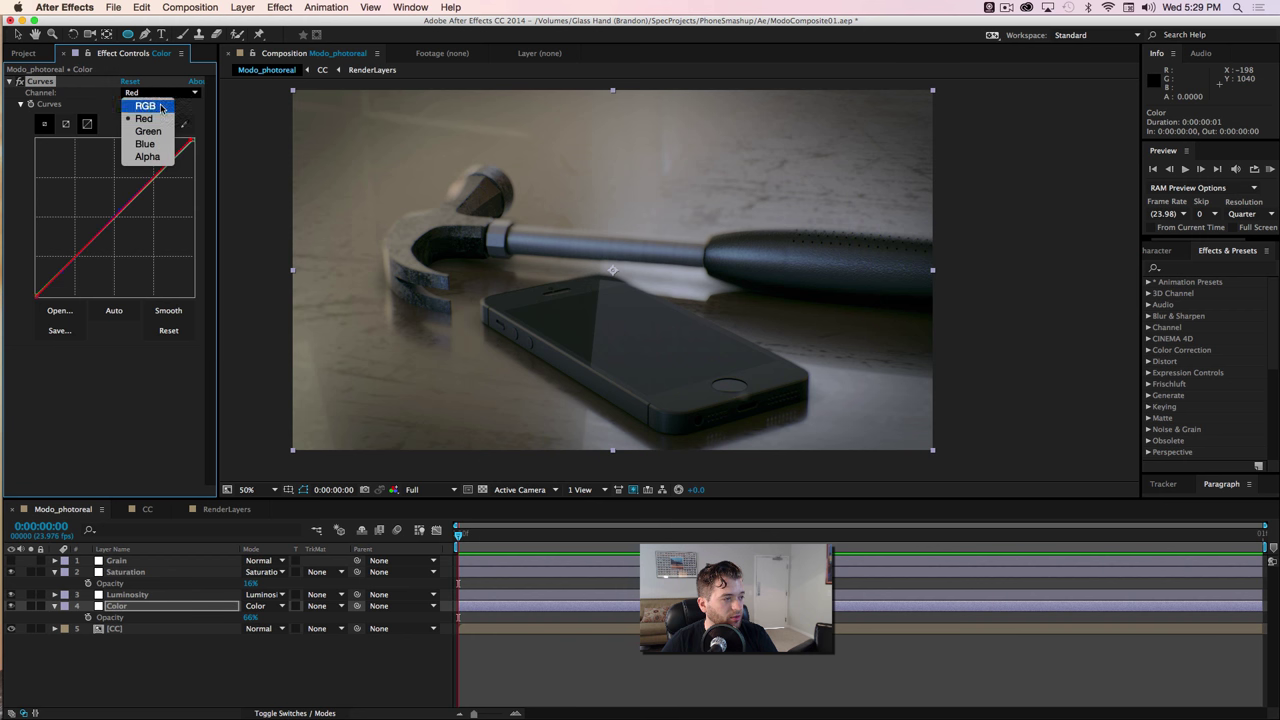
click(148, 131)
click(160, 92)
click(148, 131)
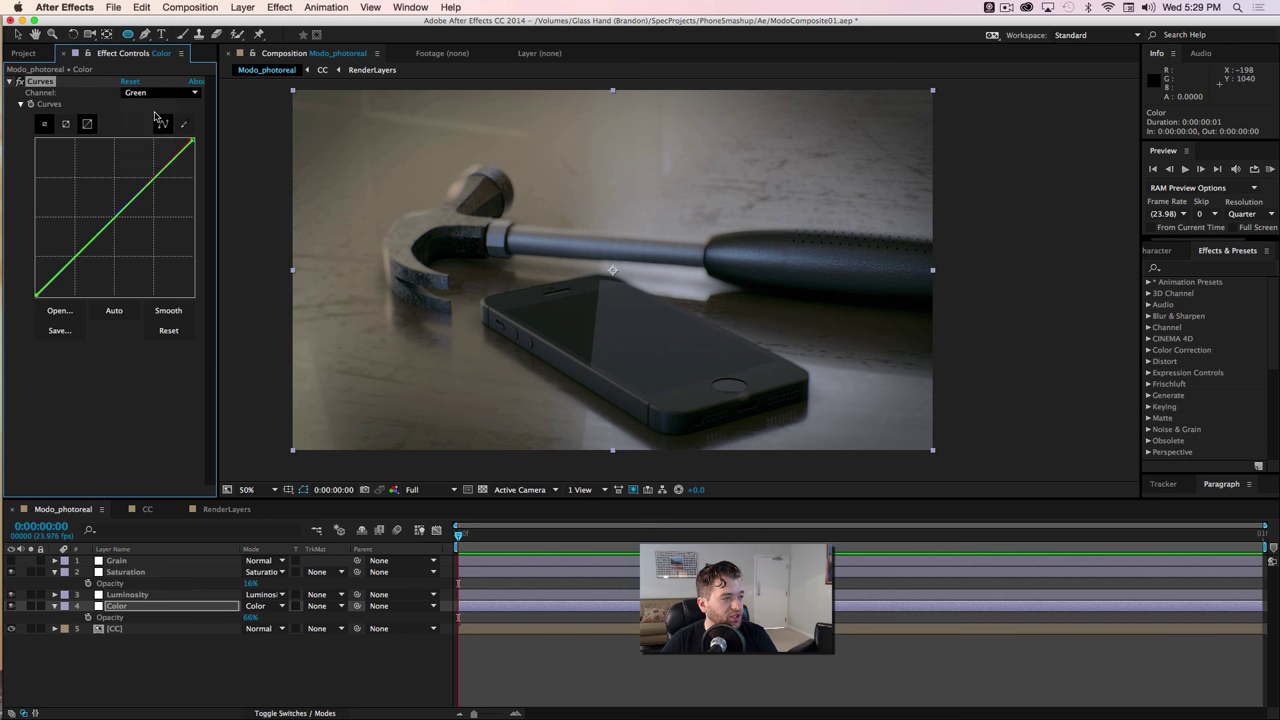
click(160, 92)
click(145, 143)
click(160, 92)
click(146, 106)
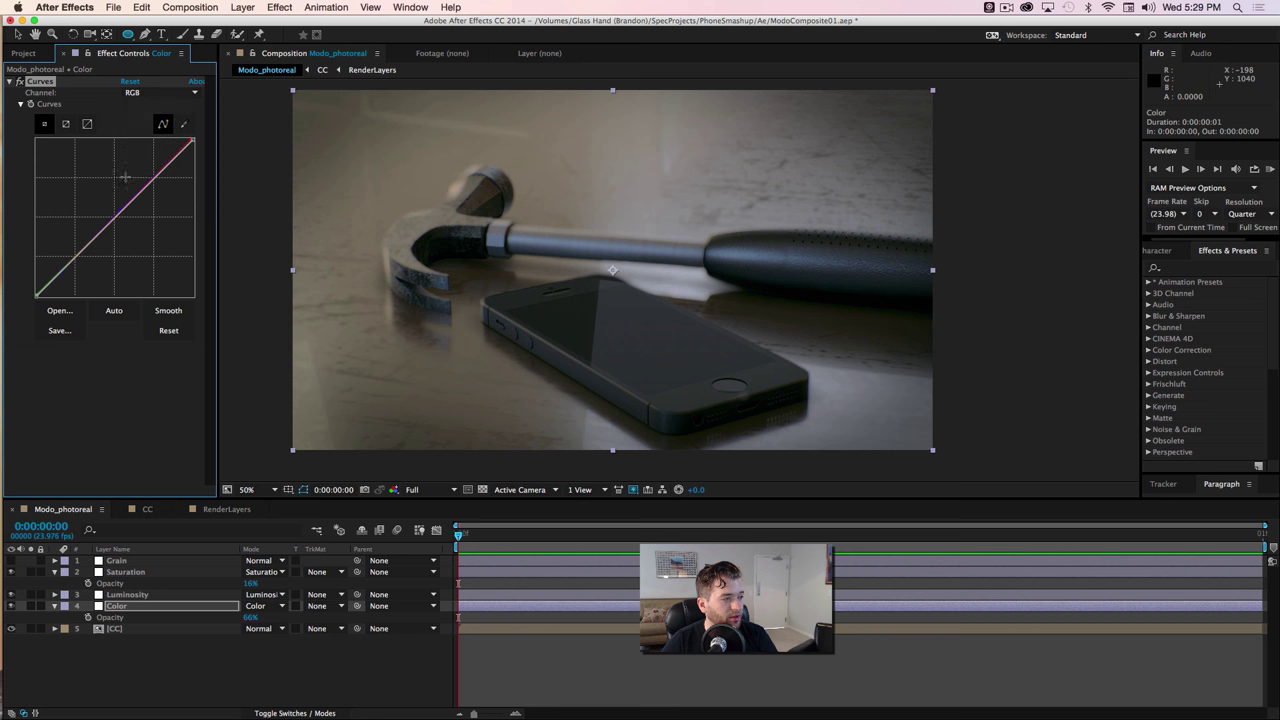